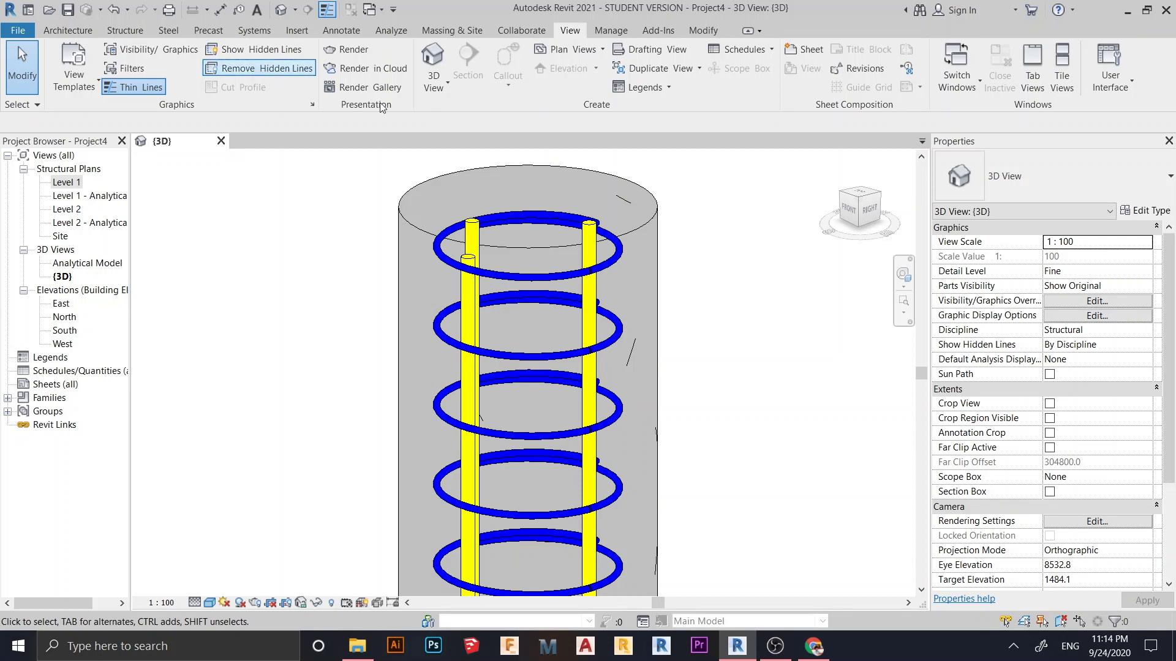
Switch to Chrome, view the ACI 562M-16 code requirements pin on Pinterest, and return to Revit
click(824, 654)
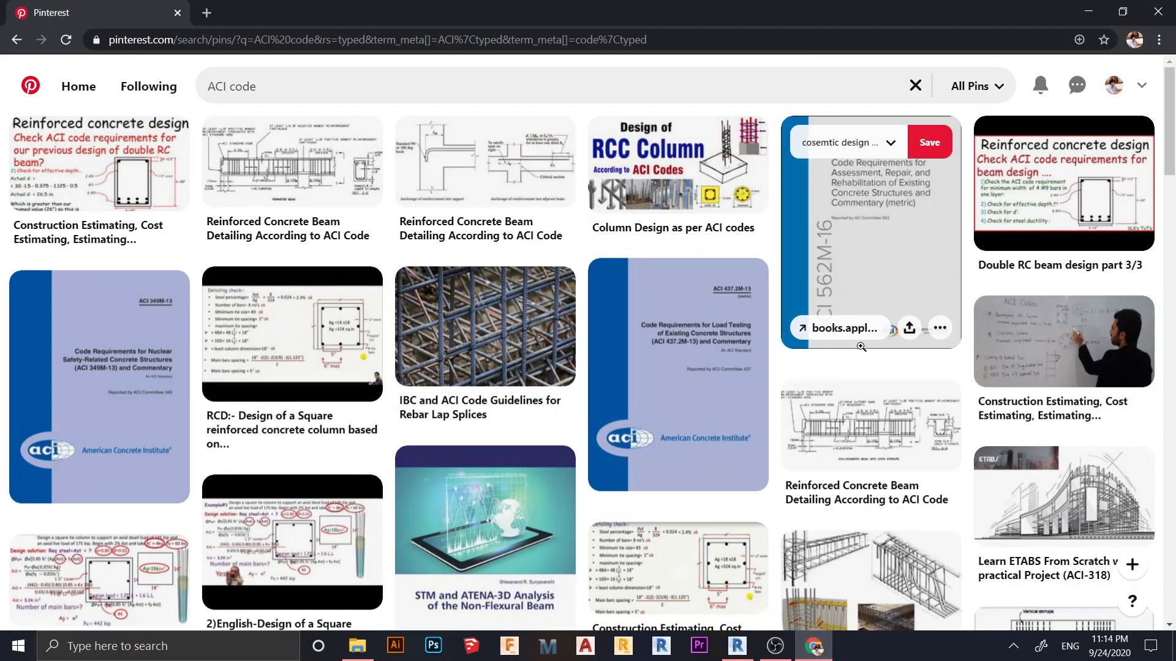
click(866, 270)
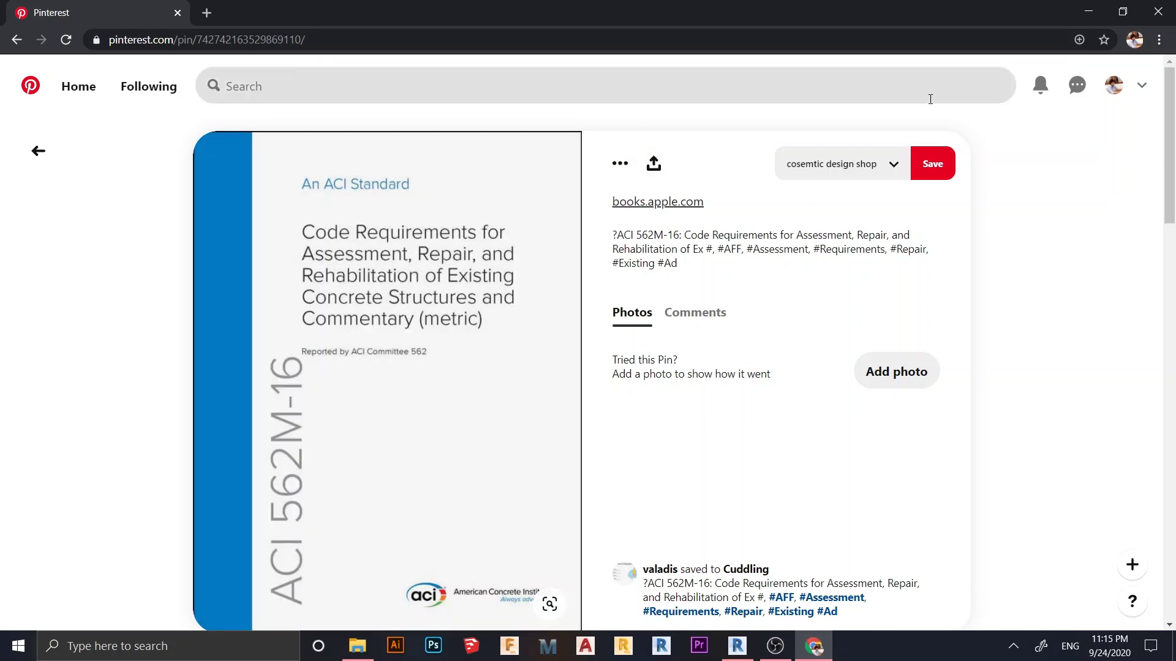
click(1075, 12)
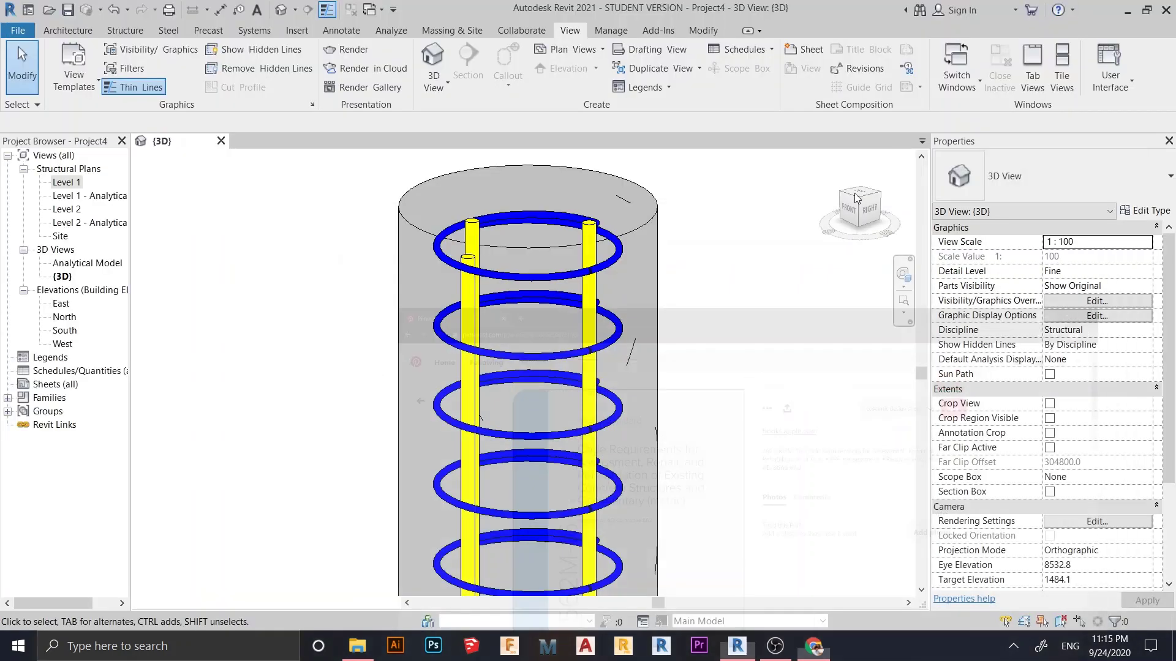
Examine the vertical bars and circular ties of the reinforced round column in Project4's 3D view
middle_drag(675, 394, 690, 347)
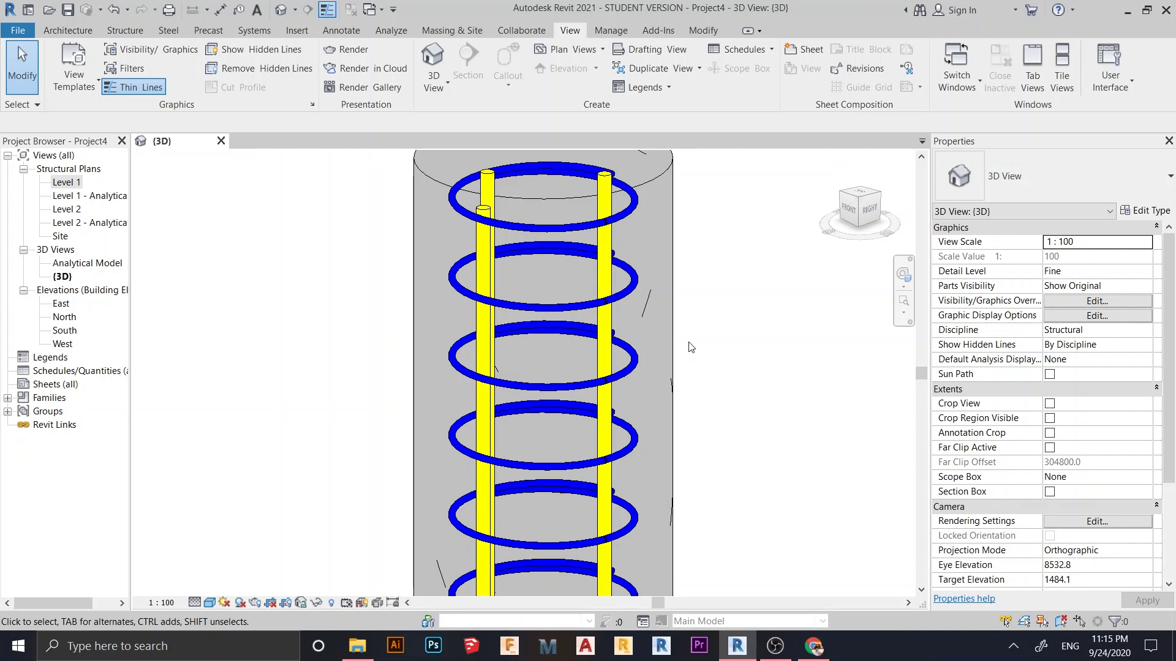
scroll(690, 347, down, 3)
middle_drag(611, 553, 560, 336)
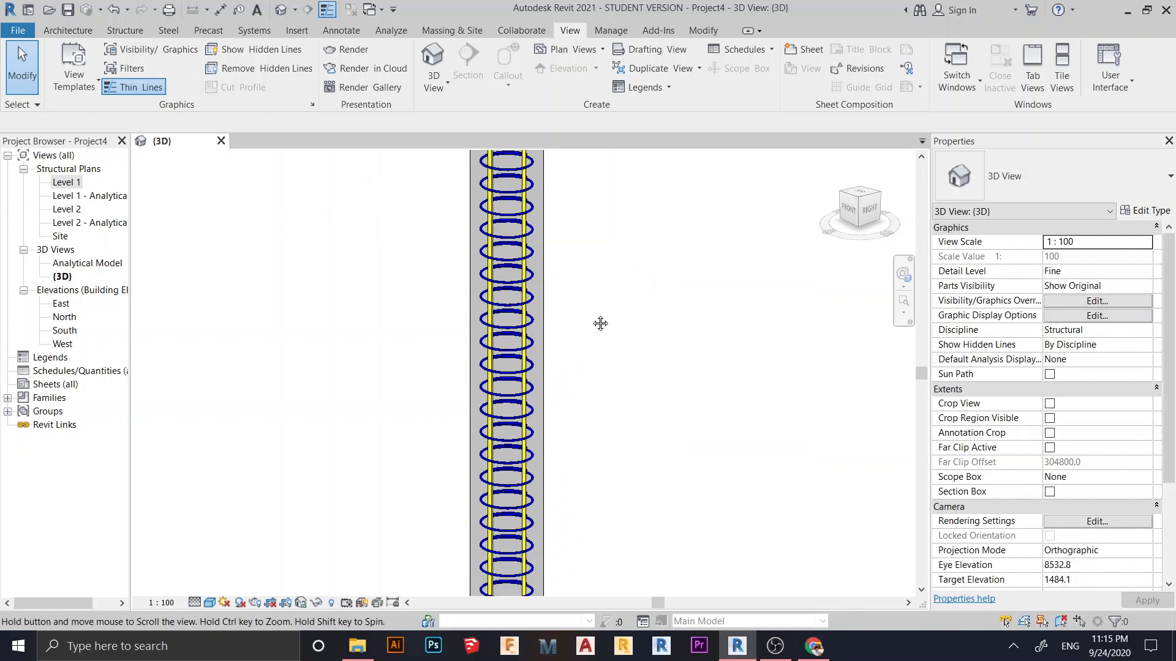
scroll(611, 391, down, 2)
scroll(612, 440, up, 1)
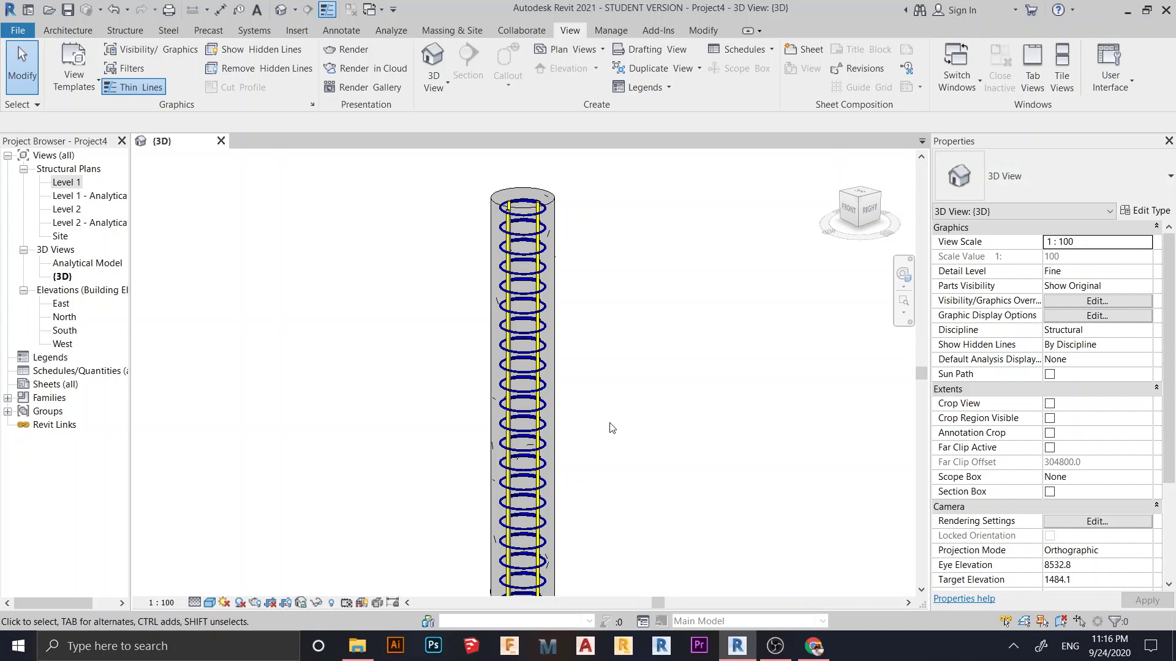
scroll(491, 263, up, 3)
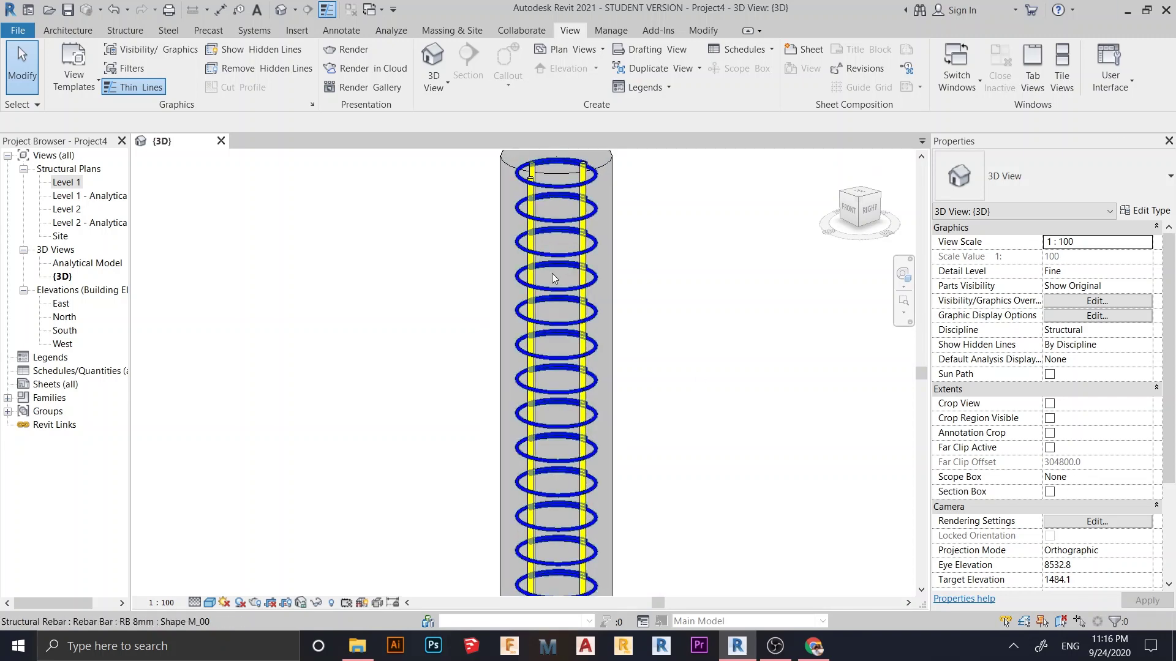
scroll(496, 367, up, 5)
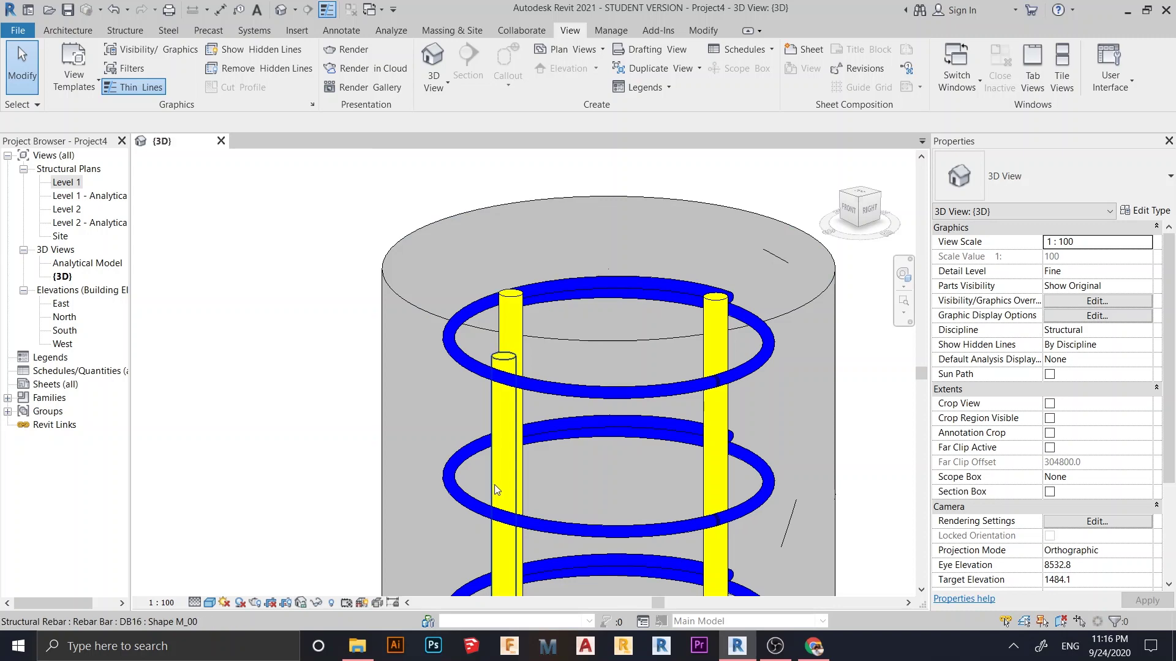
scroll(494, 483, down, 6)
middle_drag(608, 389, 612, 490)
scroll(458, 363, up, 2)
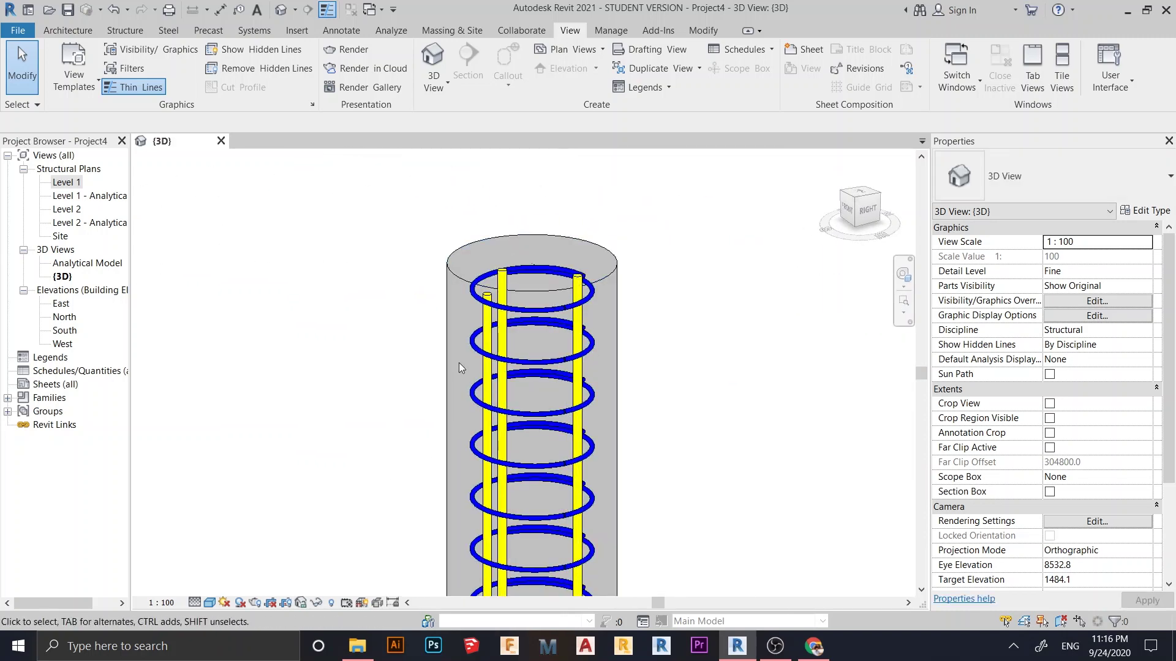
scroll(458, 363, up, 1)
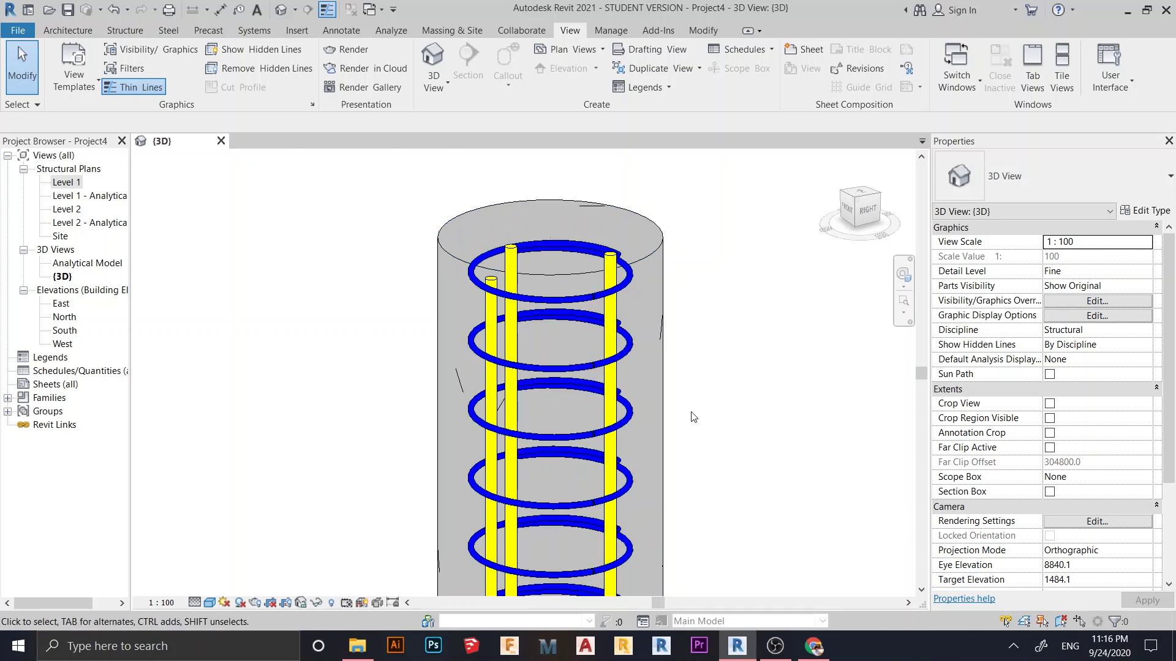
middle_drag(692, 416, 641, 335)
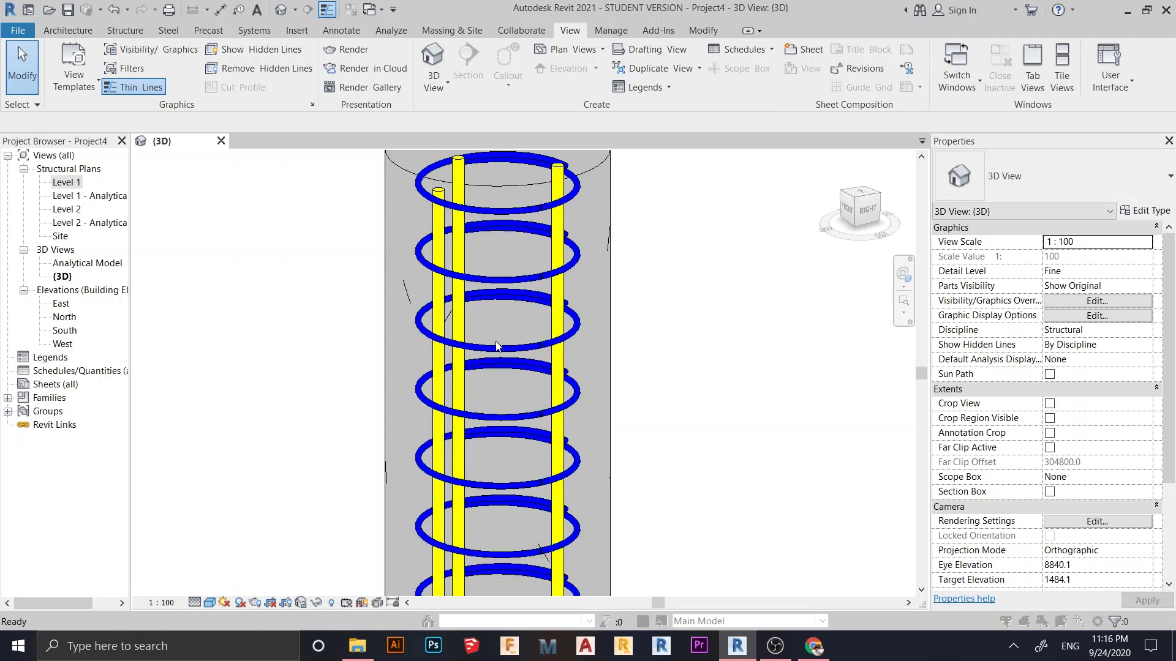
Create a new project from the Metric-Structural Template
key(ctrl+n)
drag(635, 95, 362, 96)
click(516, 147)
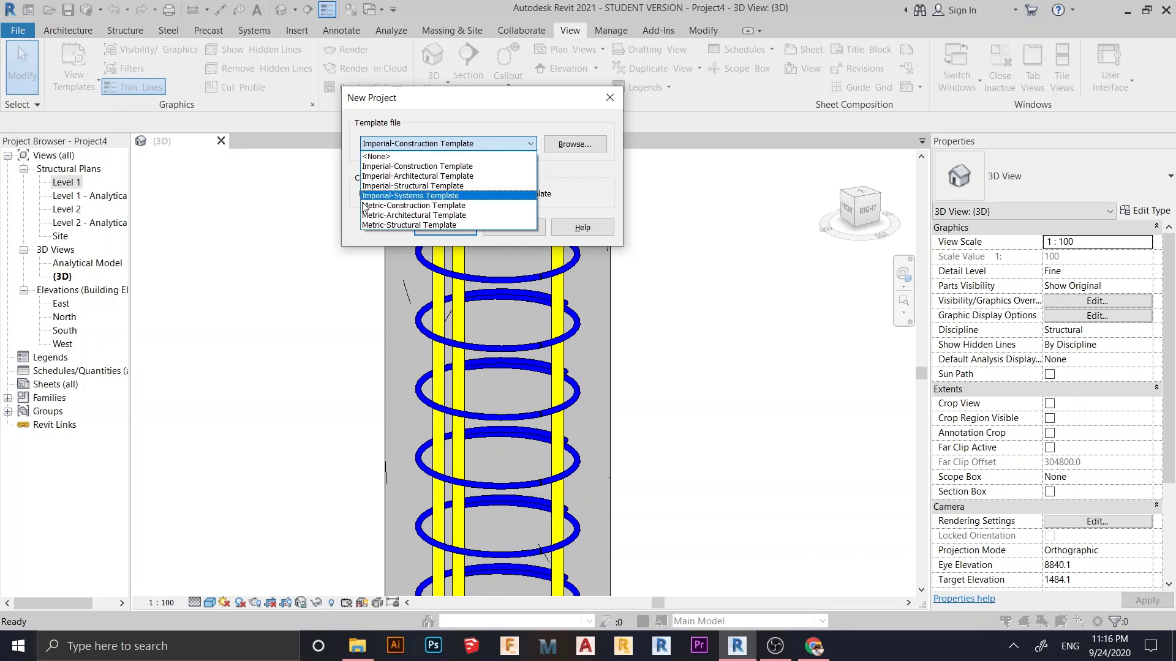
click(443, 225)
click(446, 229)
click(445, 230)
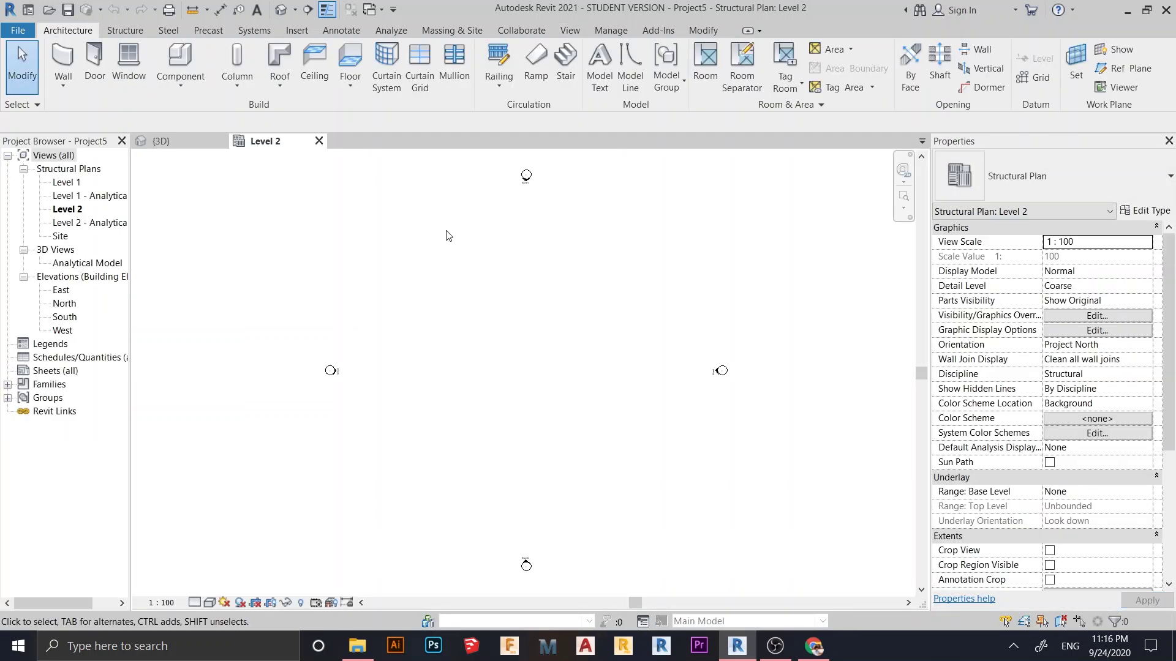
Start placing structural rebar, accept the rebar shape notice, and duplicate the 13M bar type as RB8
scroll(811, 270, down, 4)
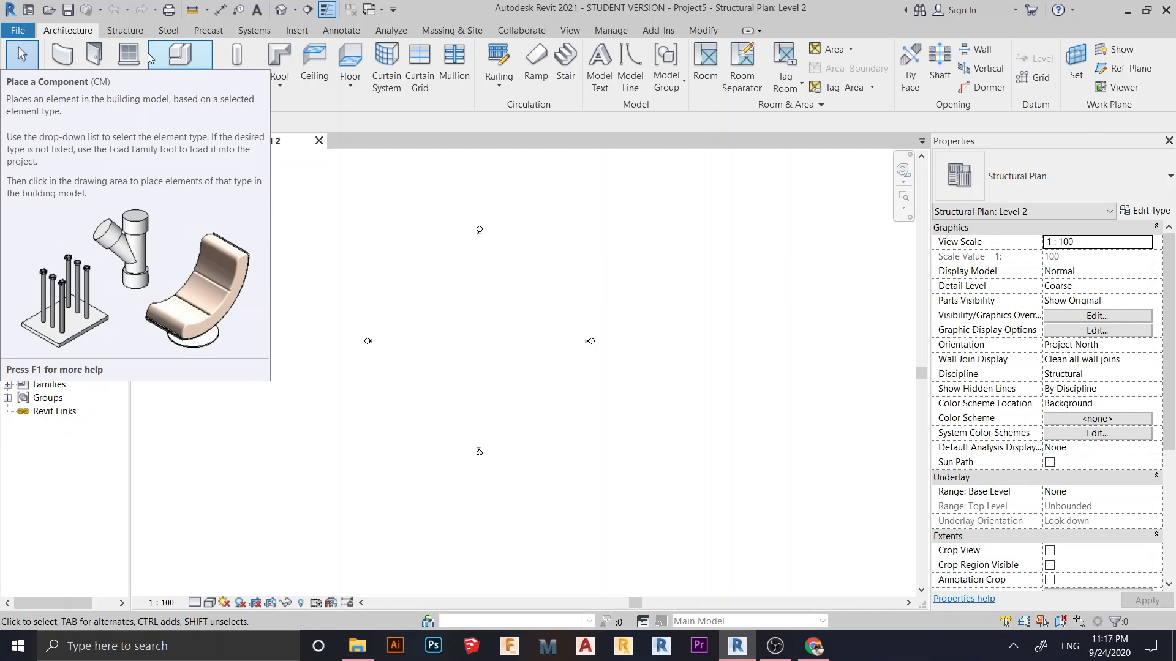
click(125, 31)
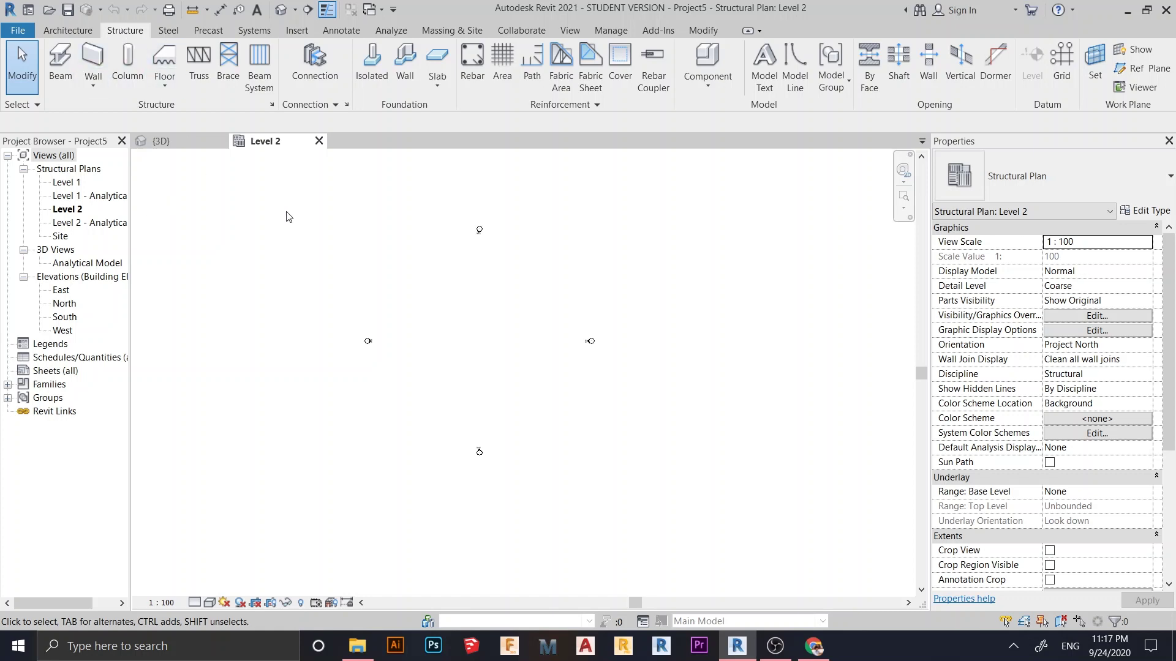
click(470, 66)
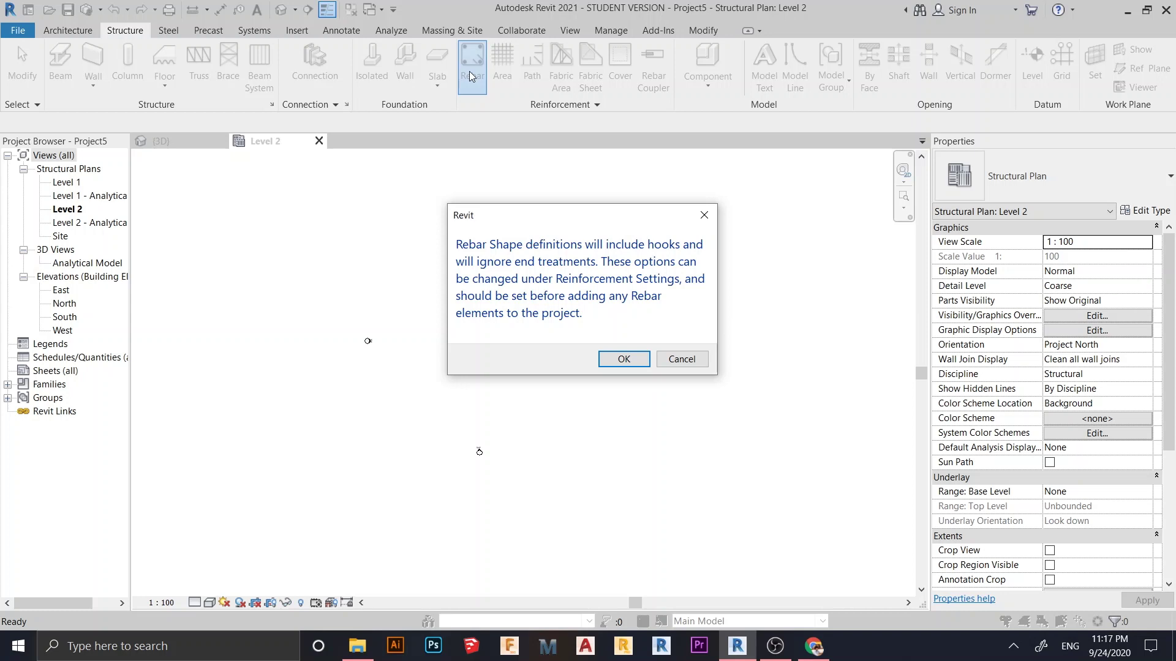
click(623, 359)
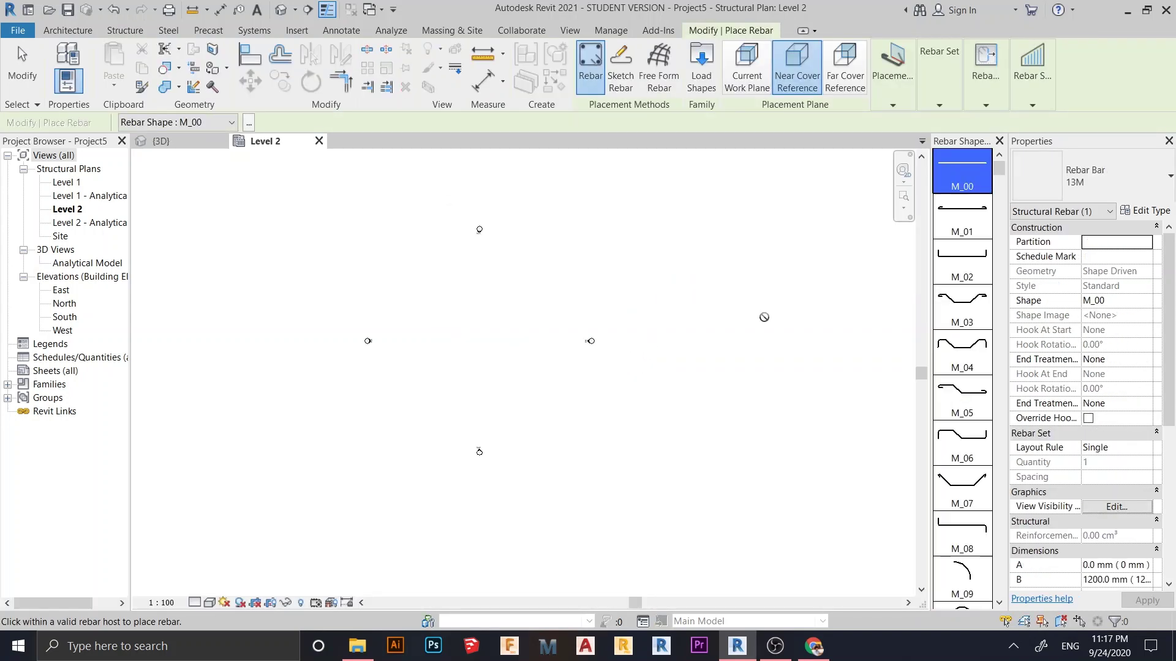
click(1145, 210)
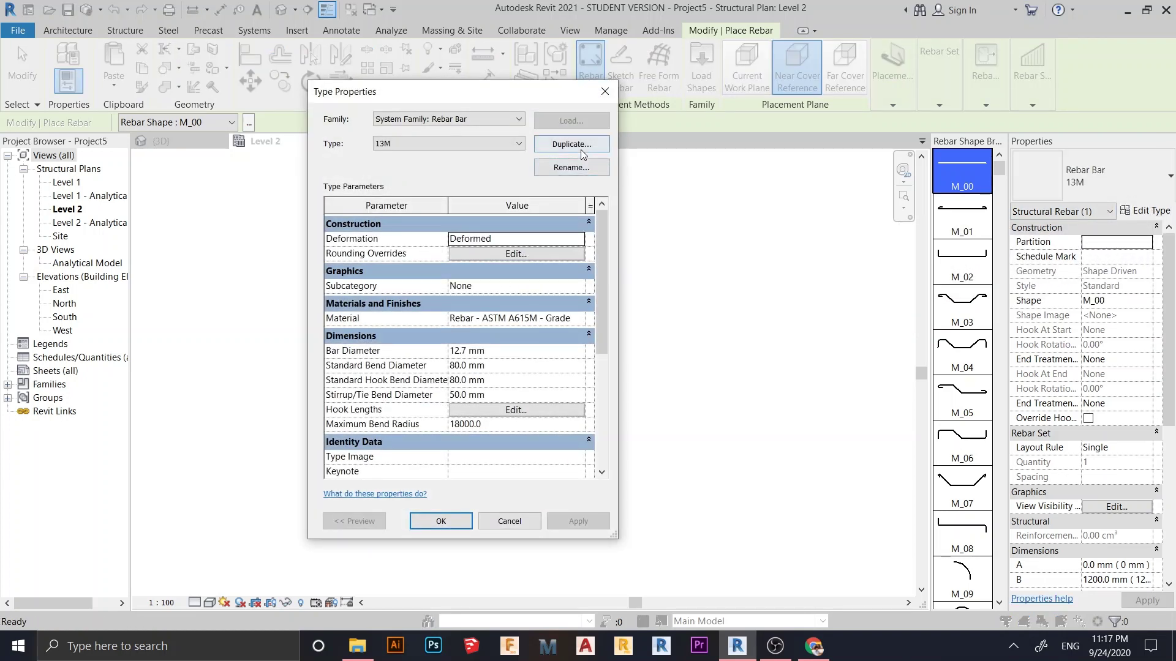
click(585, 147)
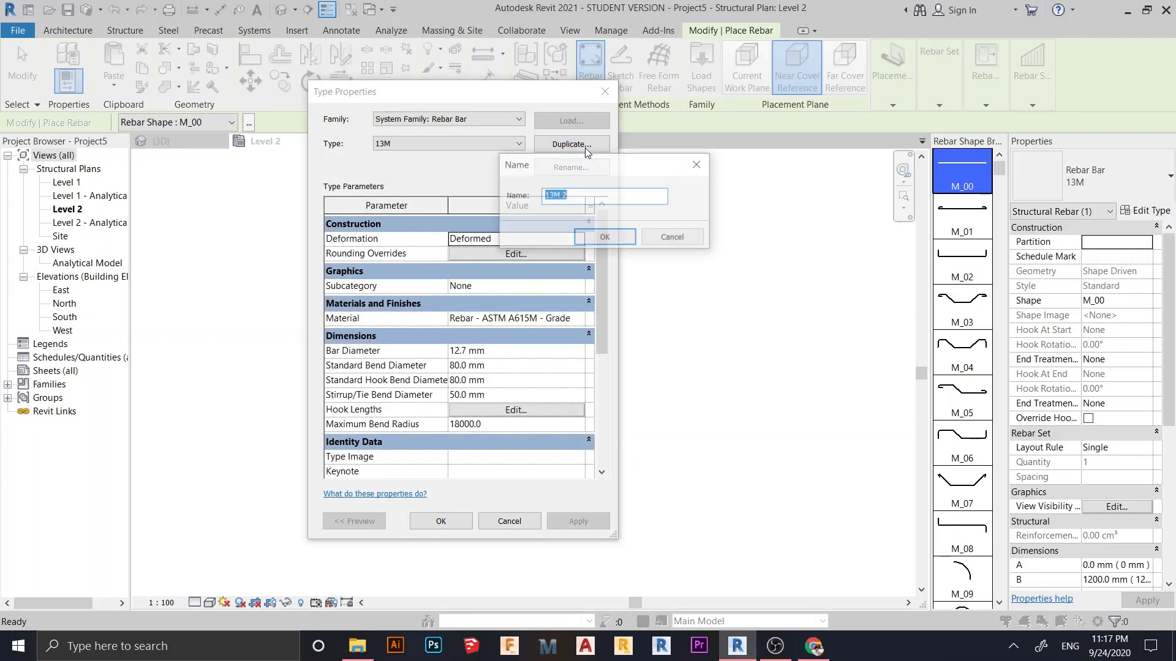
click(629, 200)
drag(628, 201, 223, 208)
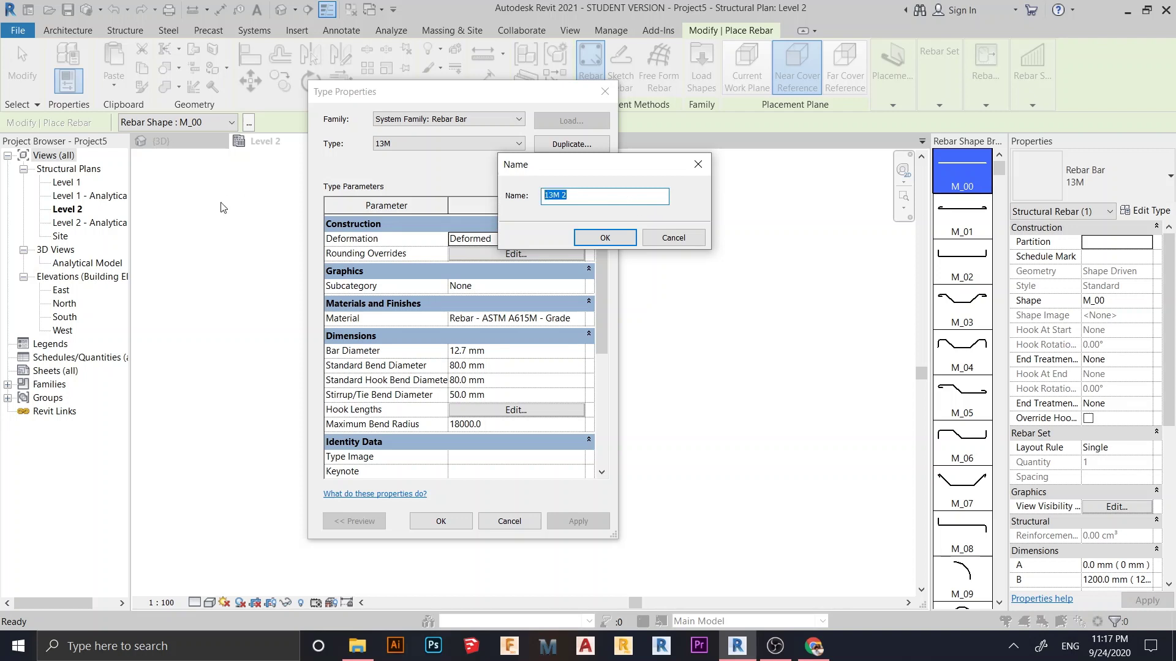
text(RB)
click(605, 238)
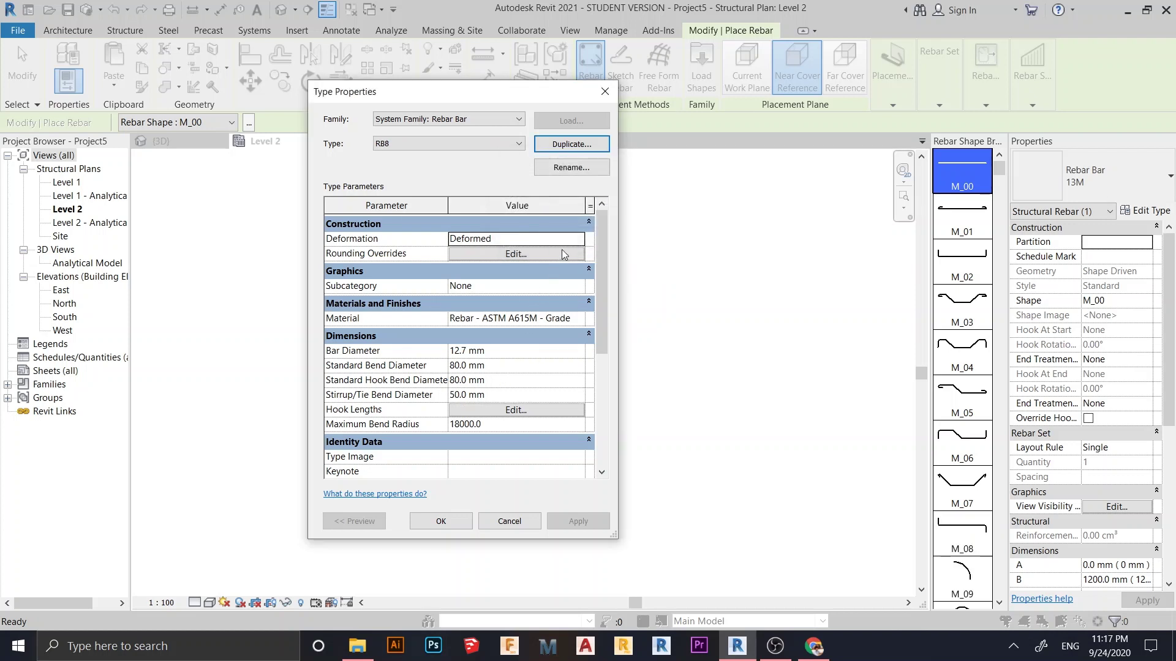
Set the RB8 bar type's deformation to Plain and its bar diameter to 8 mm
click(516, 239)
click(578, 238)
click(509, 272)
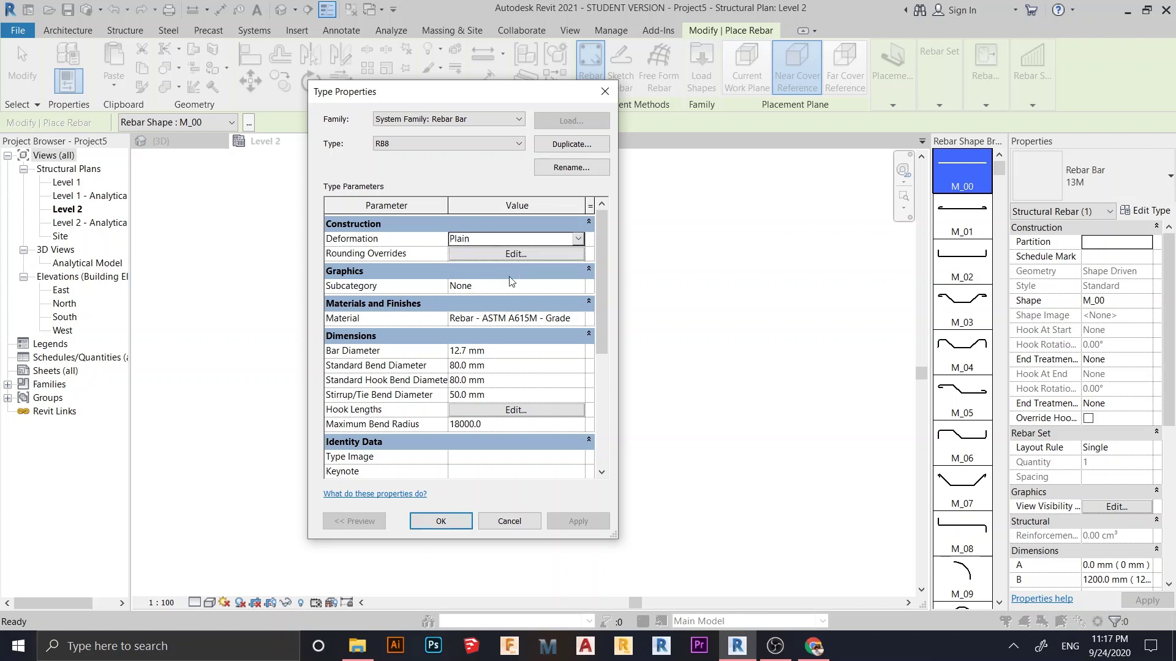
click(508, 351)
text(8)
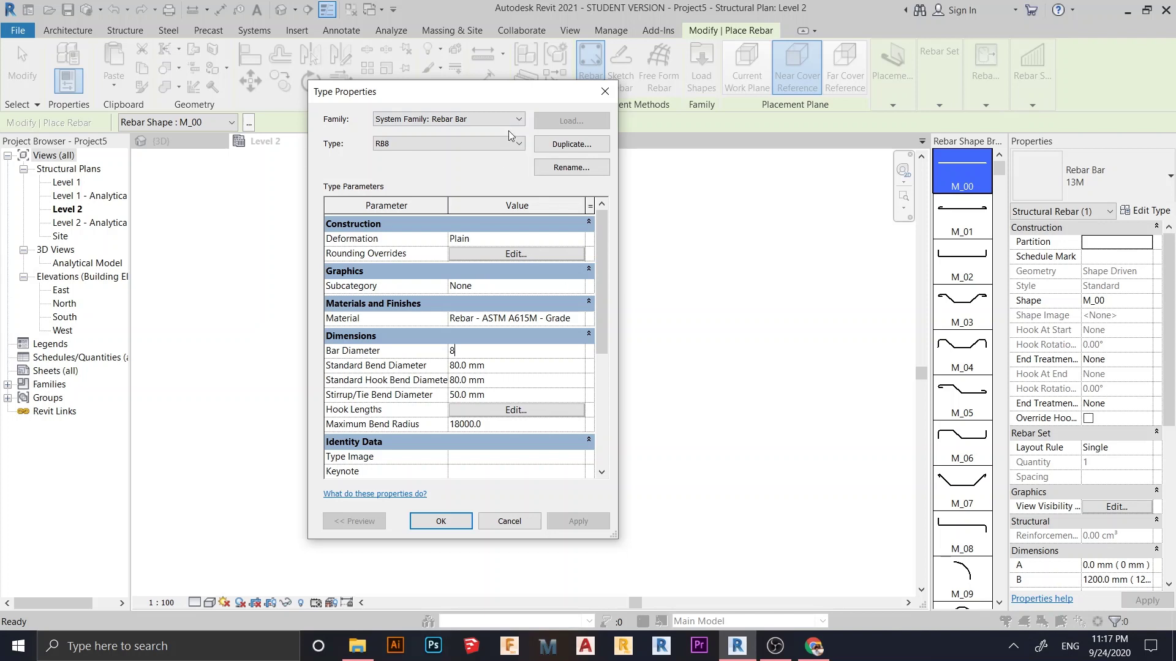
Duplicate the RB8 bar type as a new rebar type named DB16
click(572, 144)
click(570, 196)
drag(571, 196, 501, 193)
text(DB16)
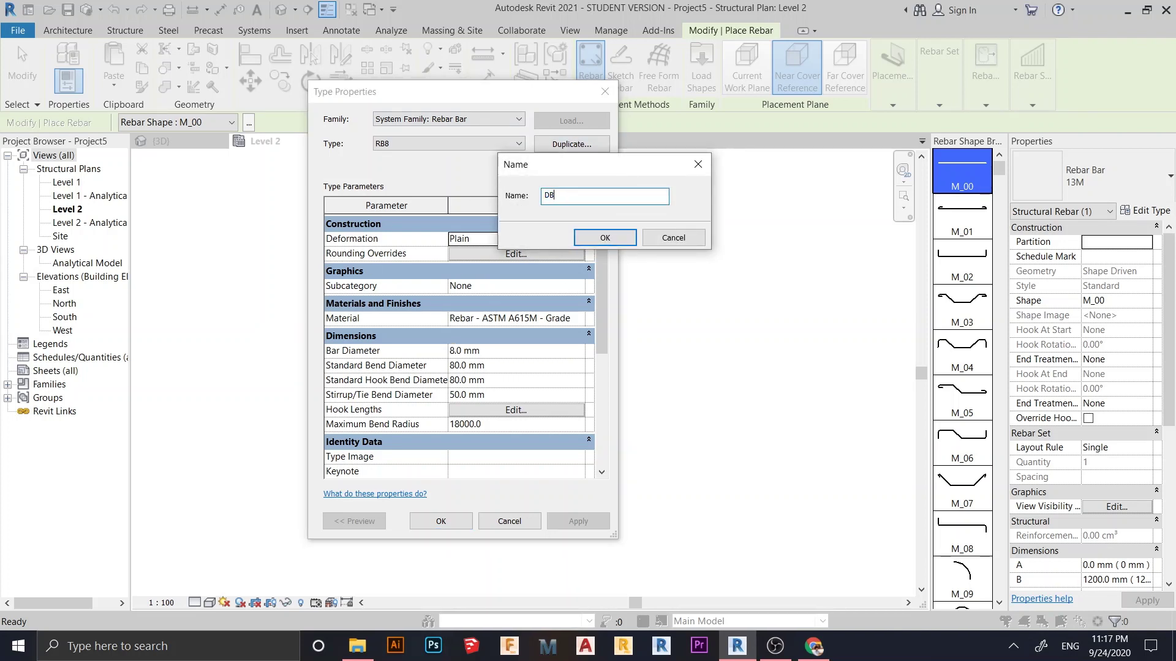
click(605, 237)
Set DB16's bar diameter to 16 mm and deformation to Deformed, save the types and leave rebar placement
click(509, 350)
text(16)
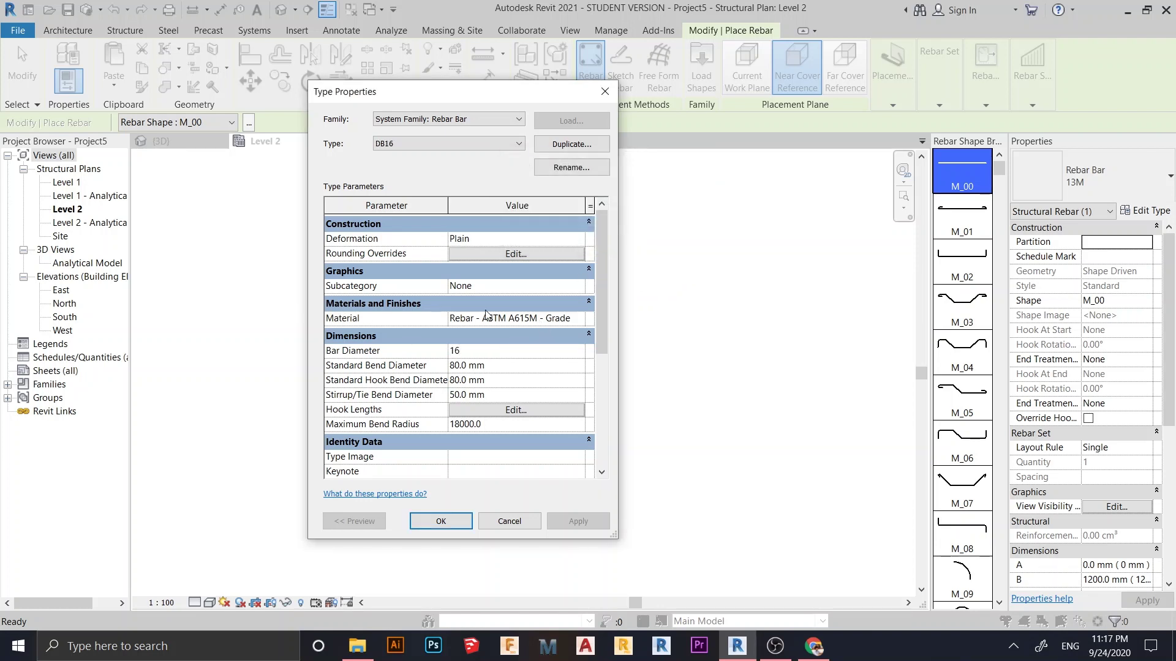
click(578, 239)
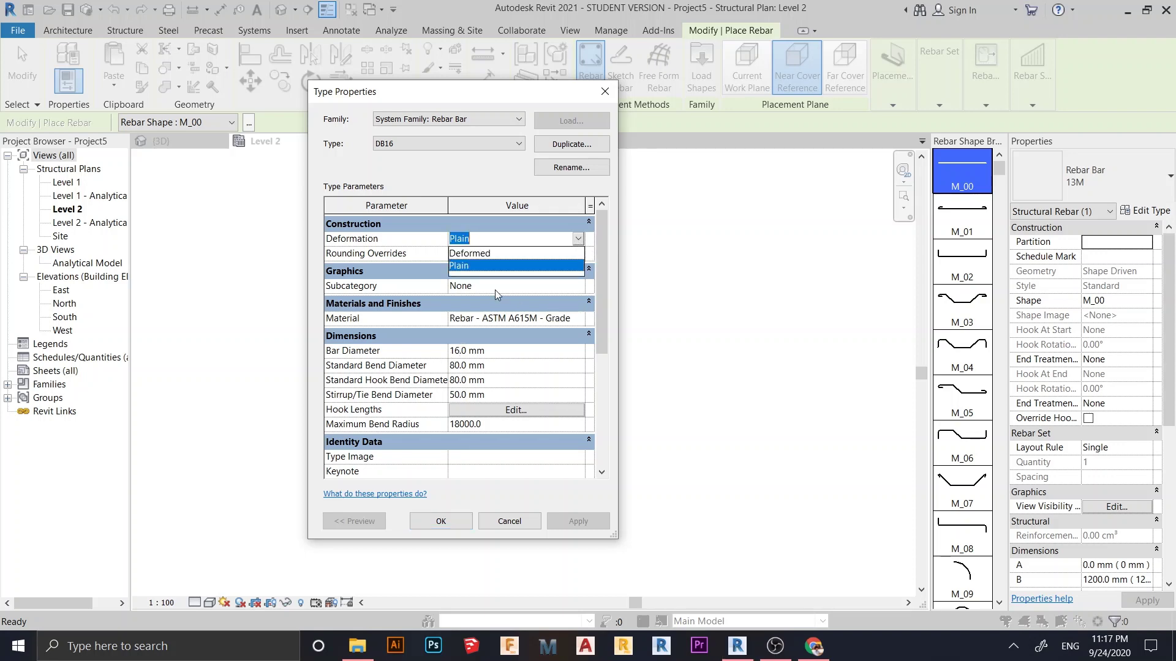
click(457, 253)
click(441, 521)
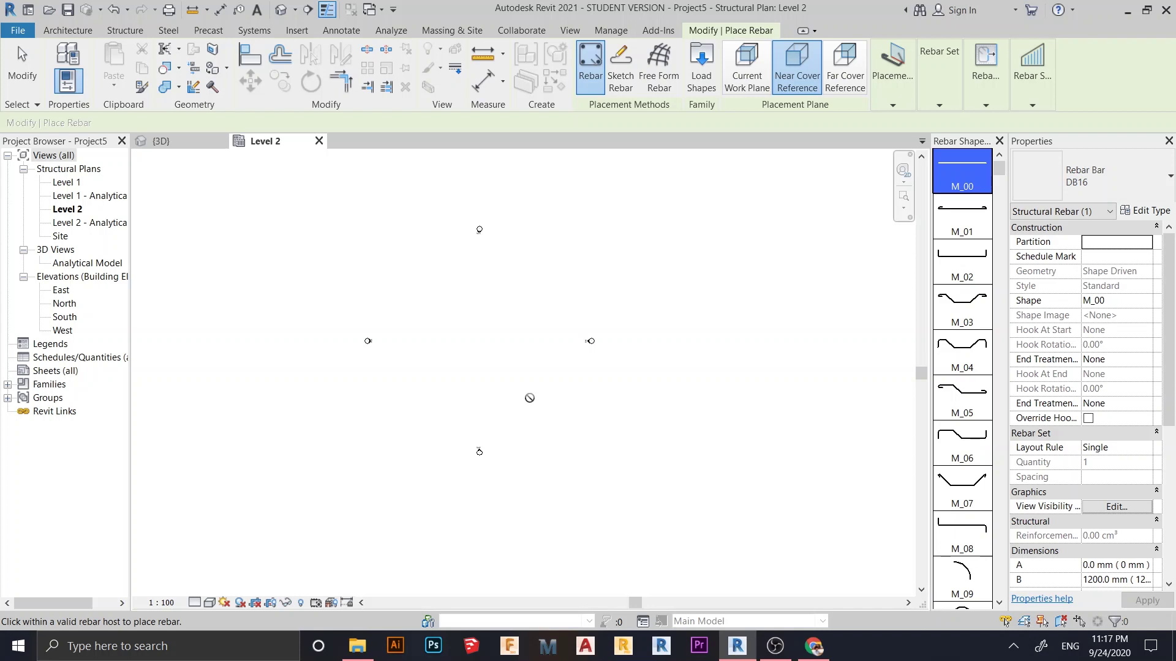
key(Escape)
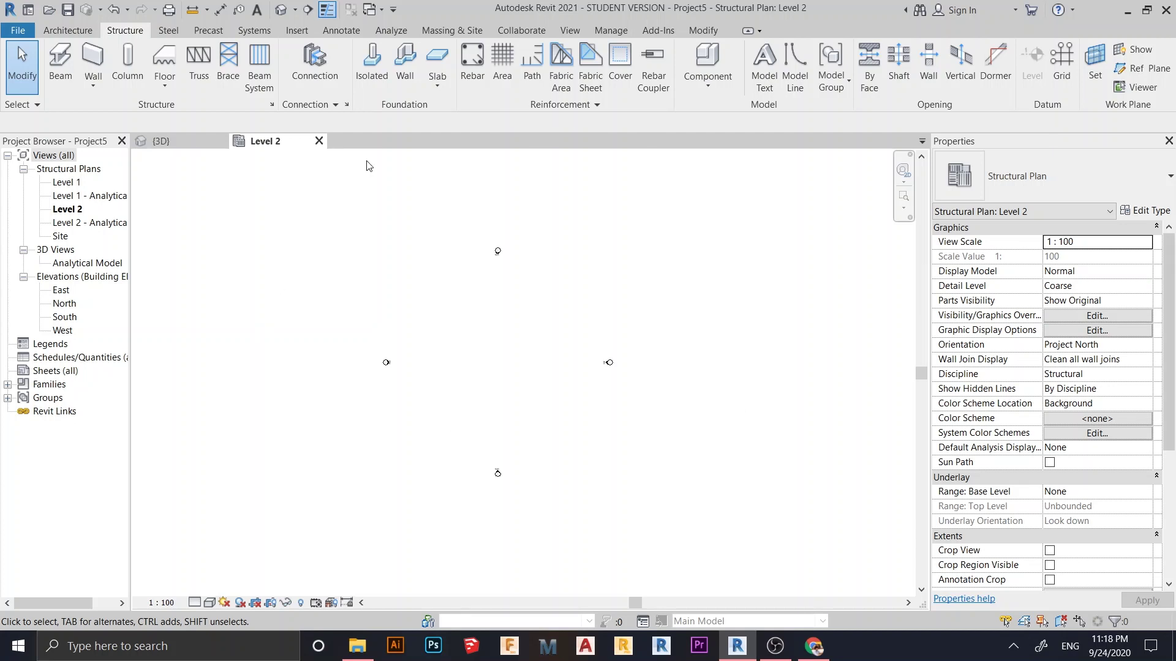
Load the M_Concrete-Round-Column family and place one 300mm vertical structural column between the elevation markers in the Level 2 plan
click(129, 68)
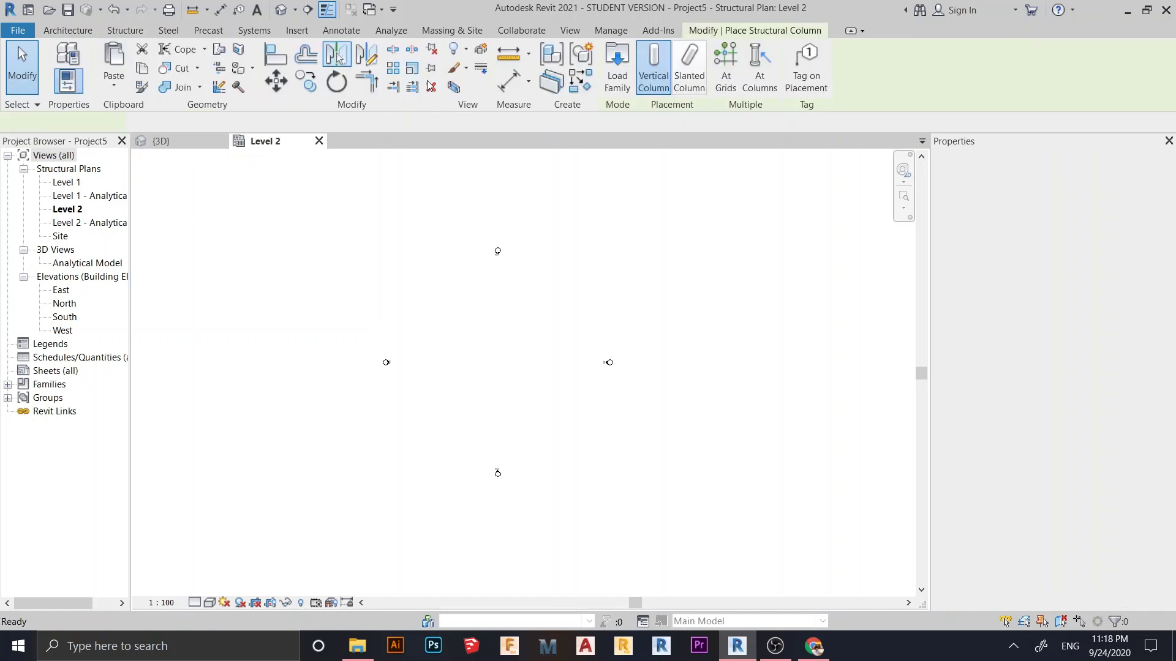
click(617, 66)
double_click(529, 95)
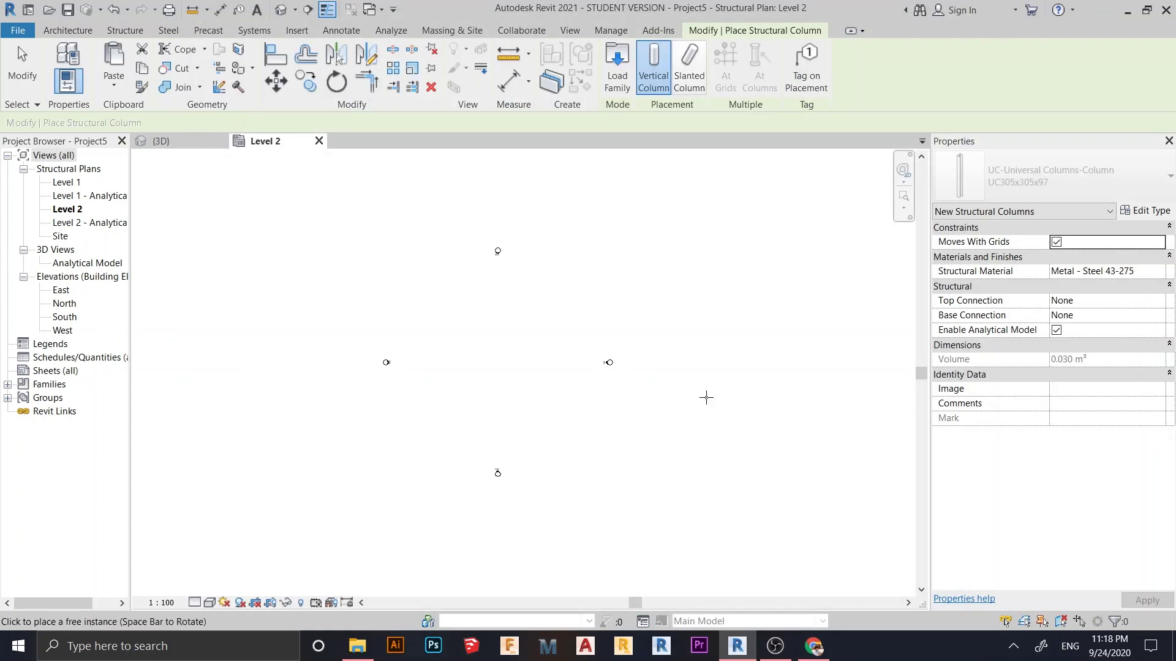
scroll(499, 371, up, 5)
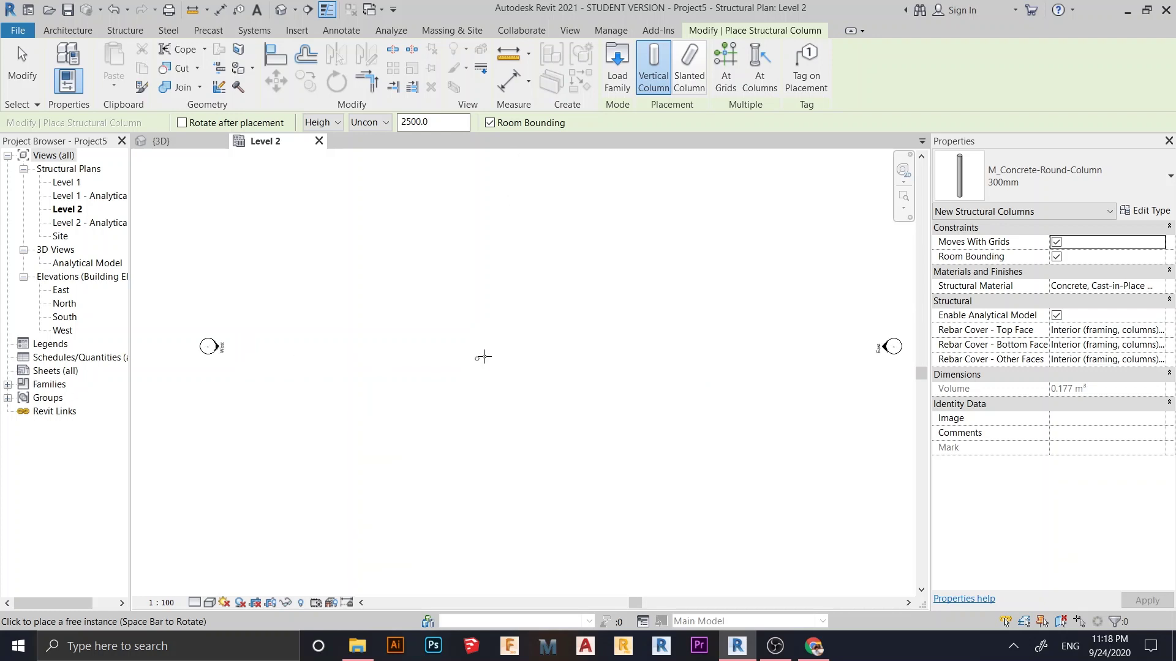
click(509, 305)
key(Escape)
middle_drag(466, 304, 472, 332)
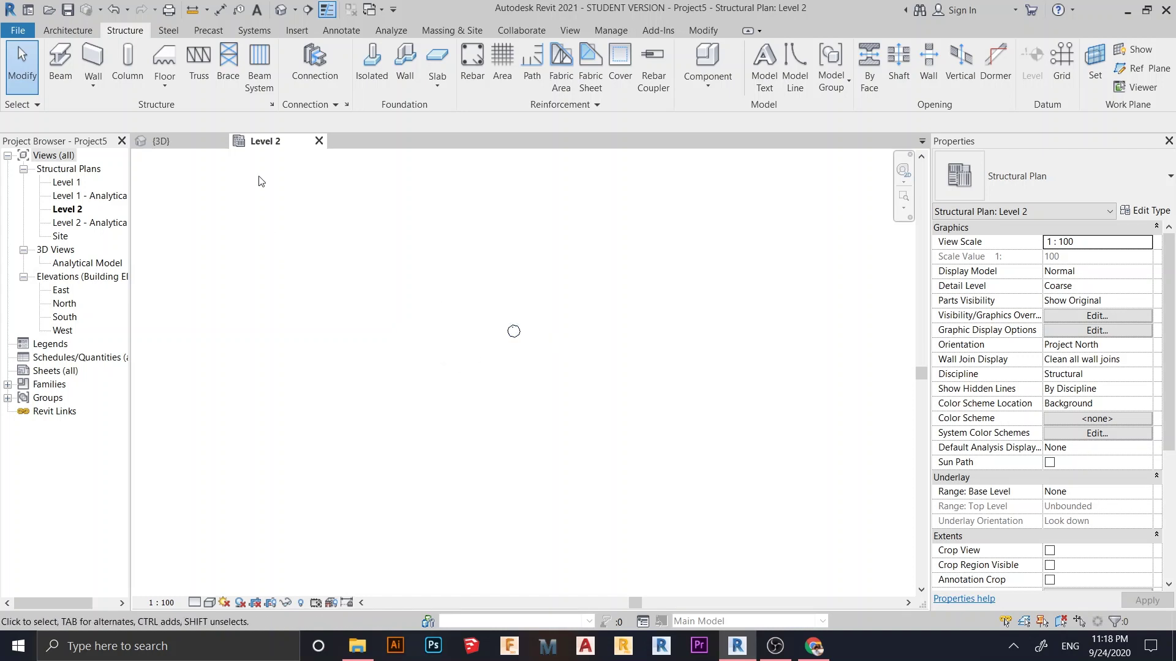
Open the new project's default 3D view and close the old Project4 3D view without saving its changes
key(ctrl+Tab)
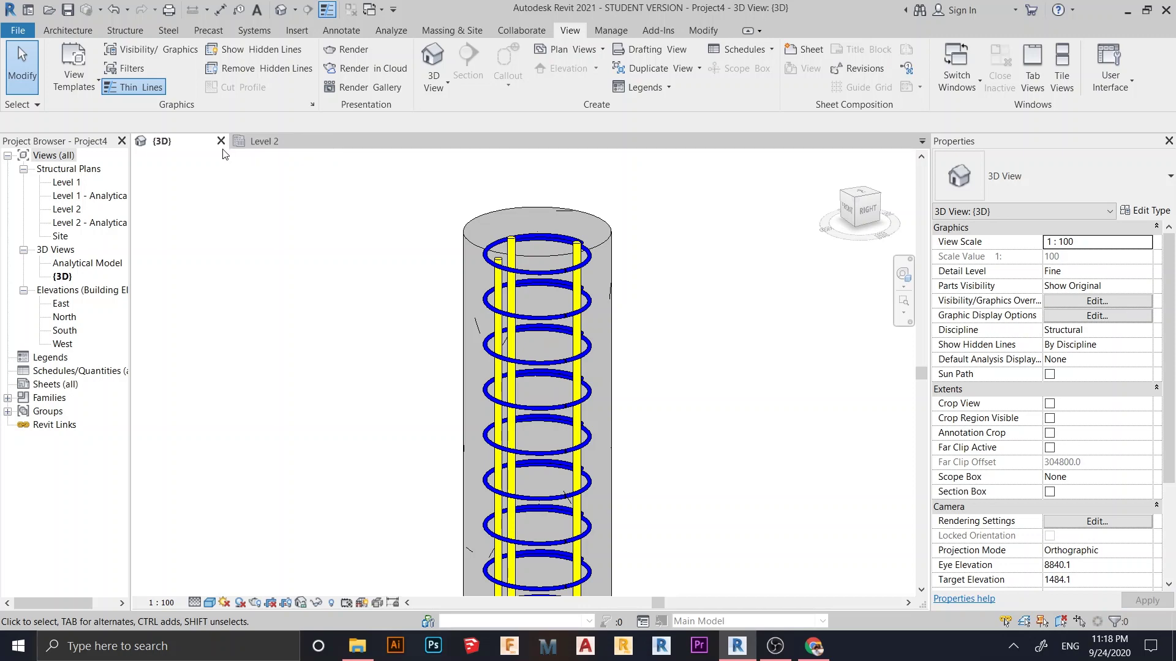
click(262, 141)
click(281, 11)
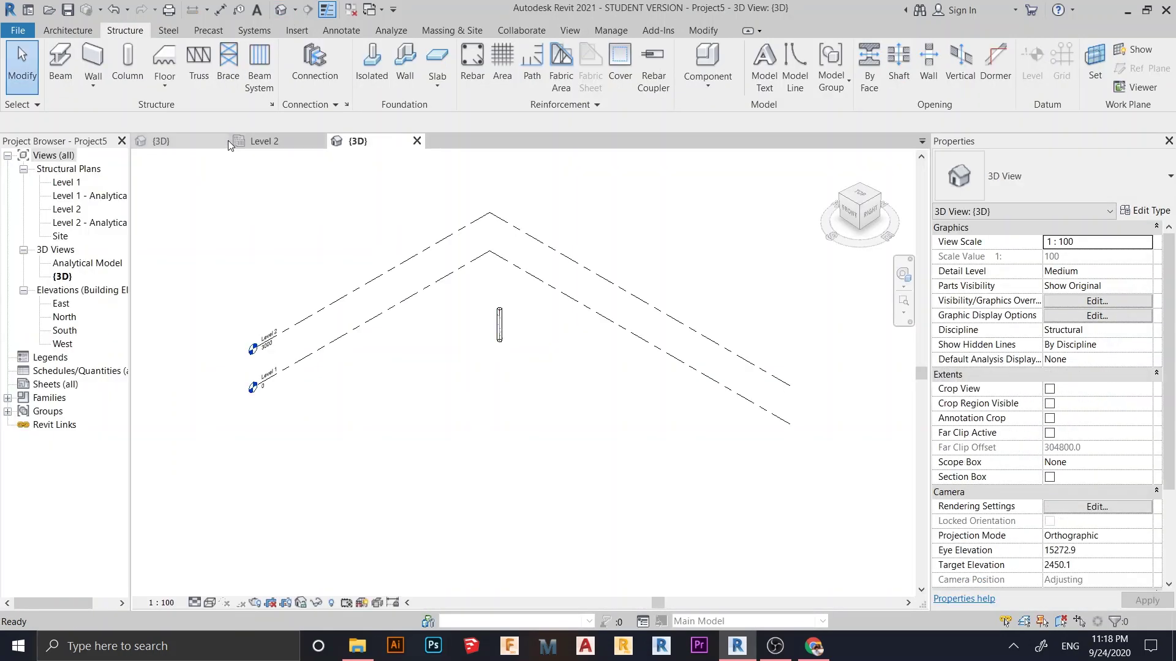
click(221, 141)
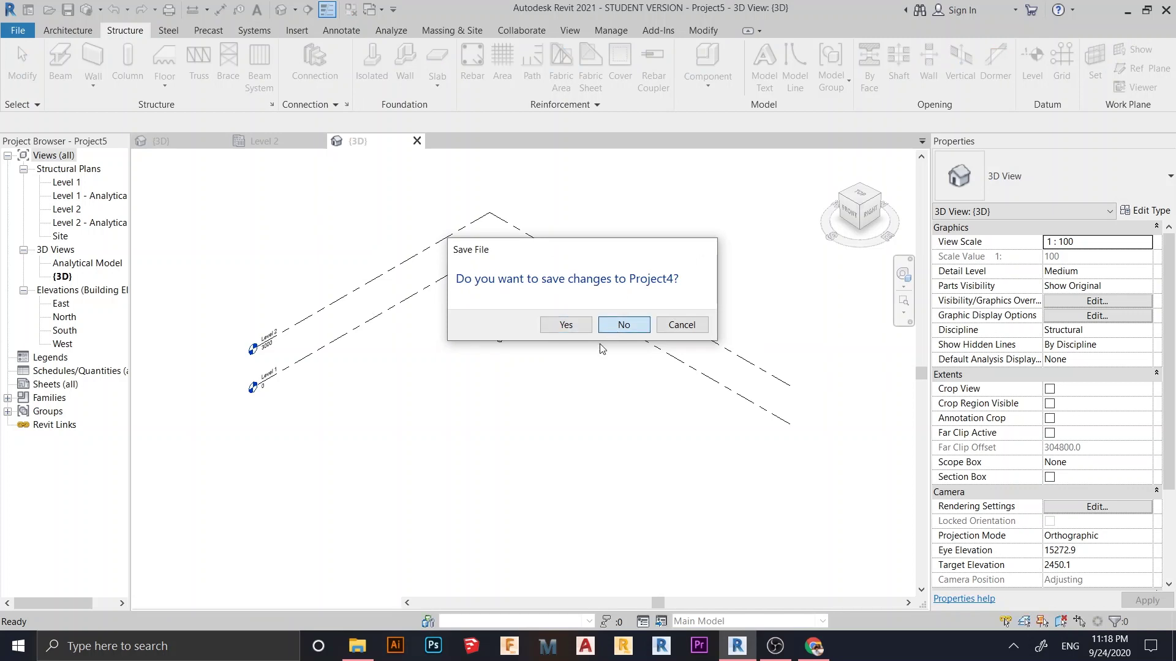
click(631, 323)
Start aligned free form rebar on the round column and pick its curved outer face as the host surface
scroll(506, 349, up, 5)
middle_drag(506, 349, 598, 422)
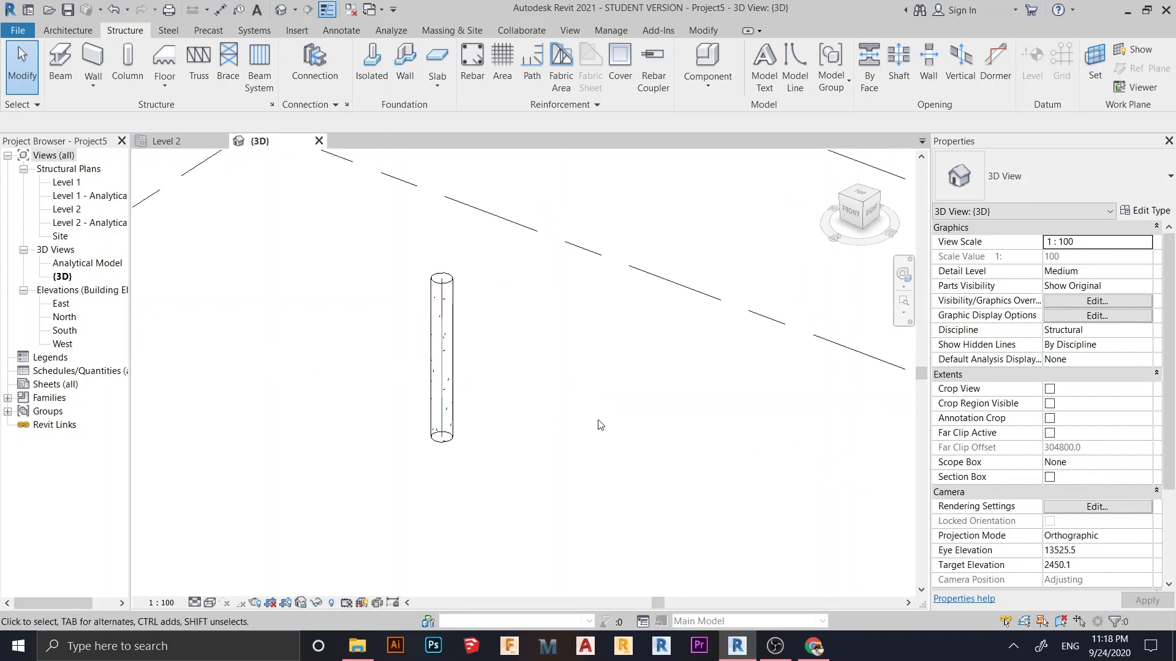
scroll(486, 467, up, 2)
scroll(489, 468, down, 1)
middle_drag(627, 370, 568, 370)
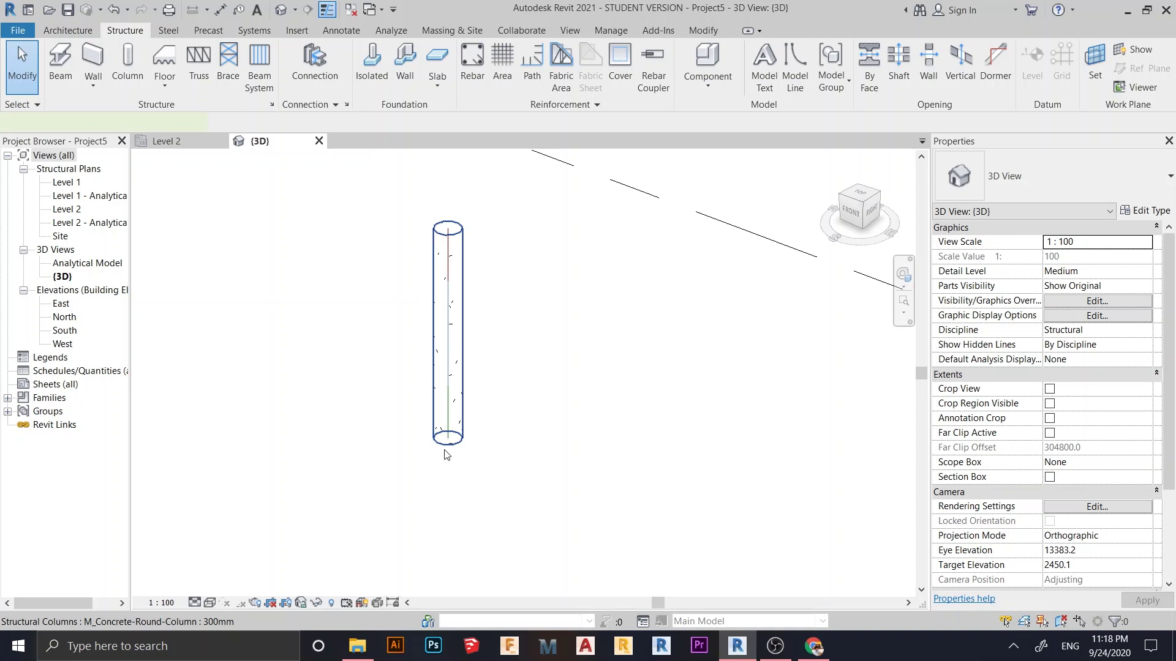
click(446, 455)
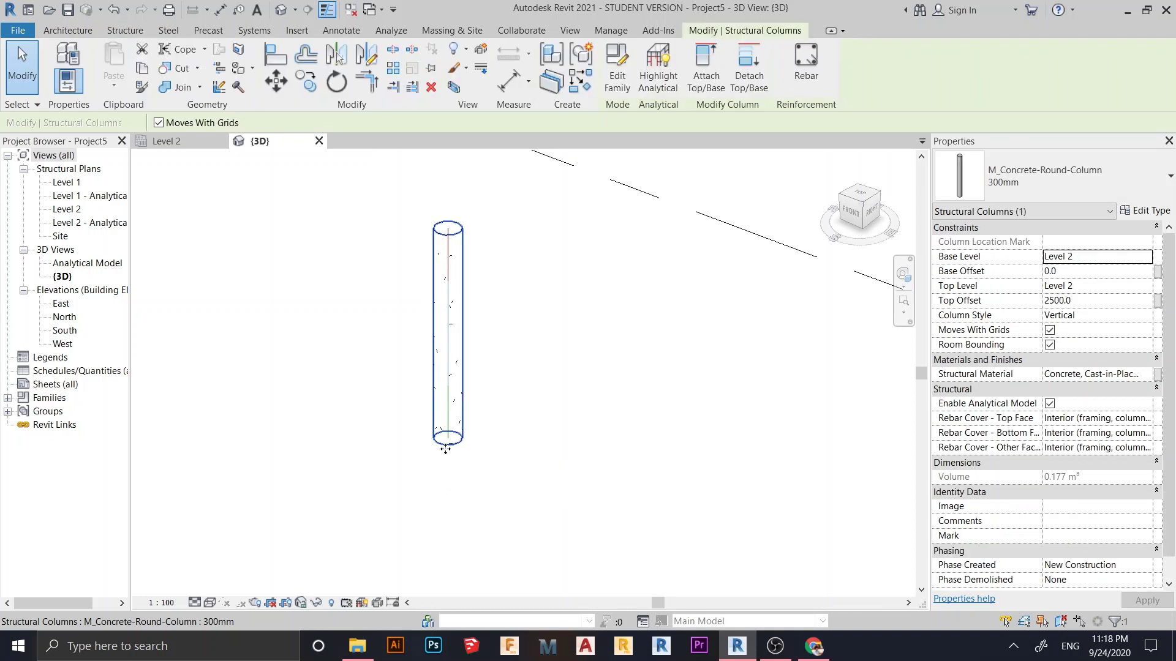
click(806, 87)
click(612, 359)
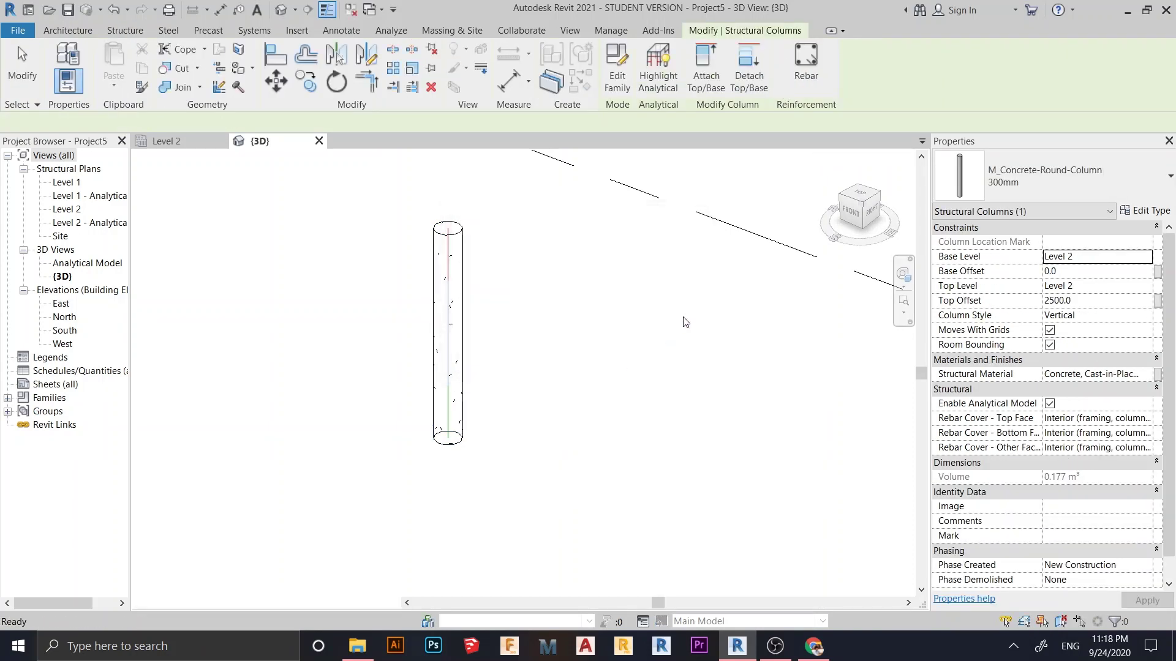
scroll(466, 458, up, 3)
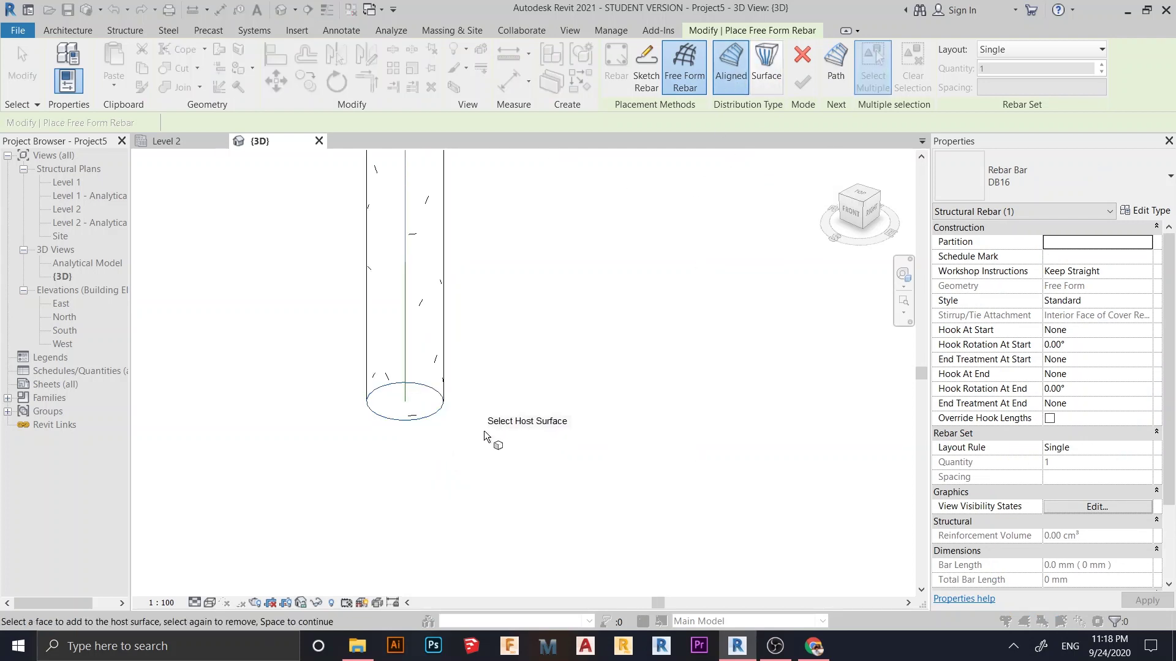
click(436, 374)
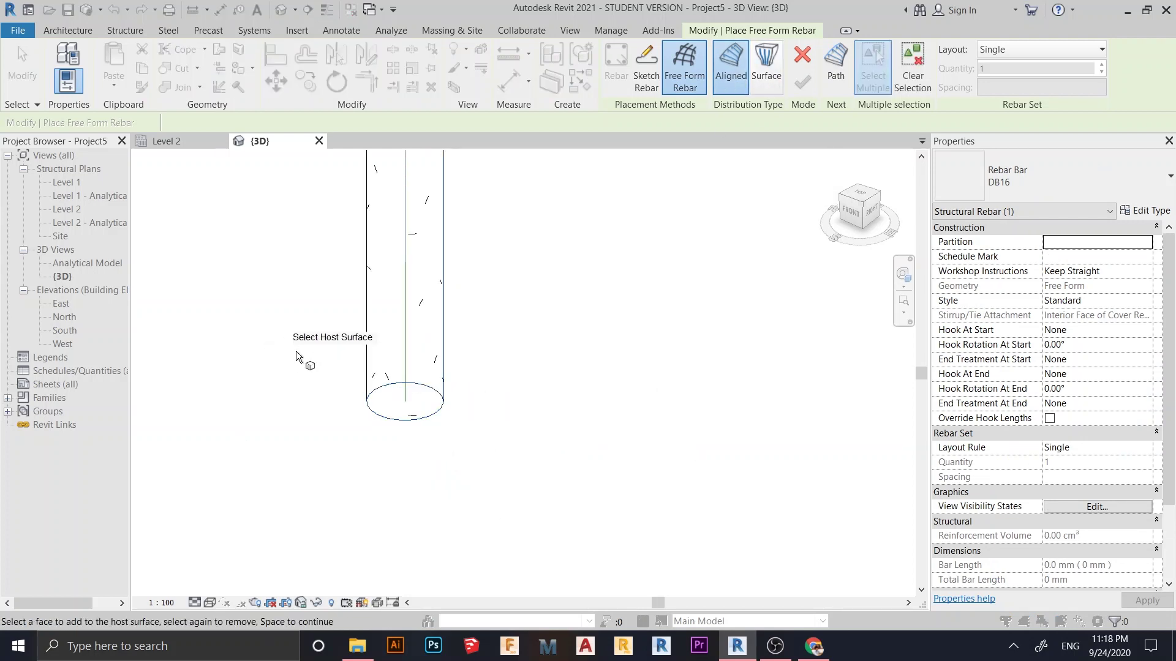
middle_drag(536, 358, 601, 362)
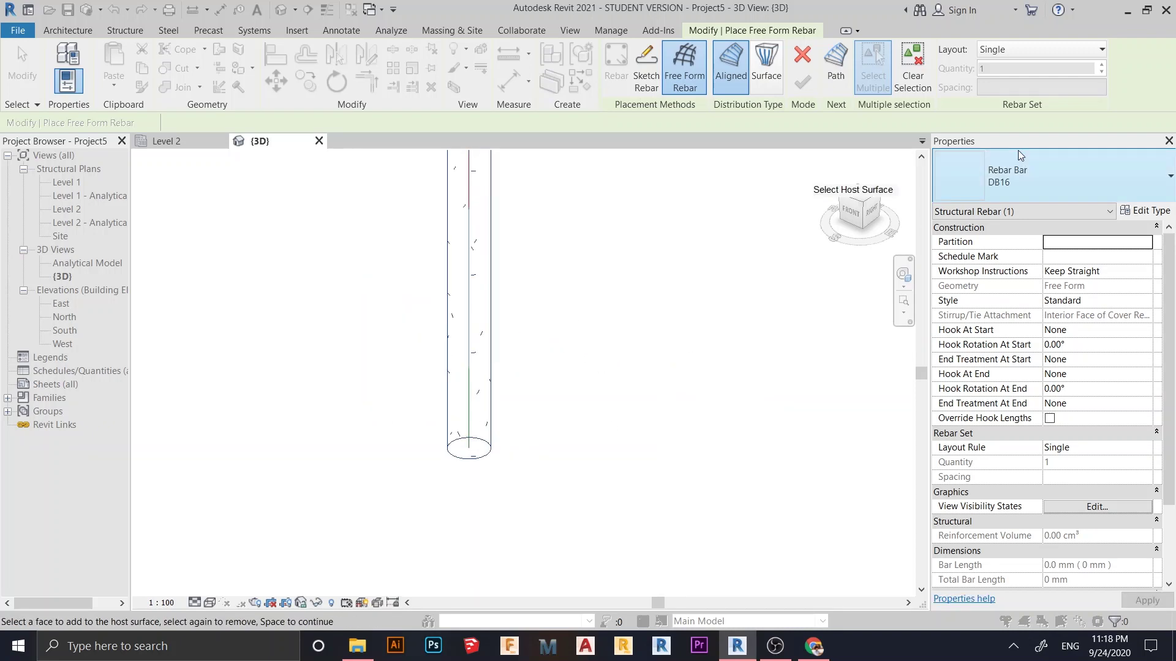
Set the free form rebar to bar type RB8 with the Maximum Spacing layout
click(1050, 178)
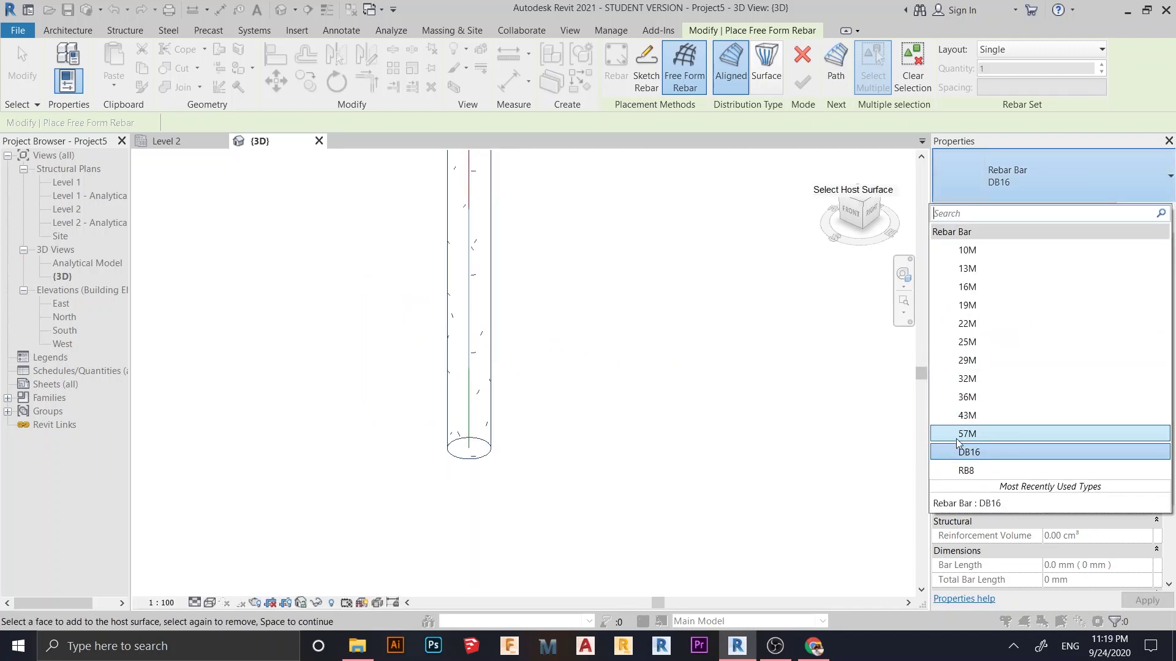
click(968, 470)
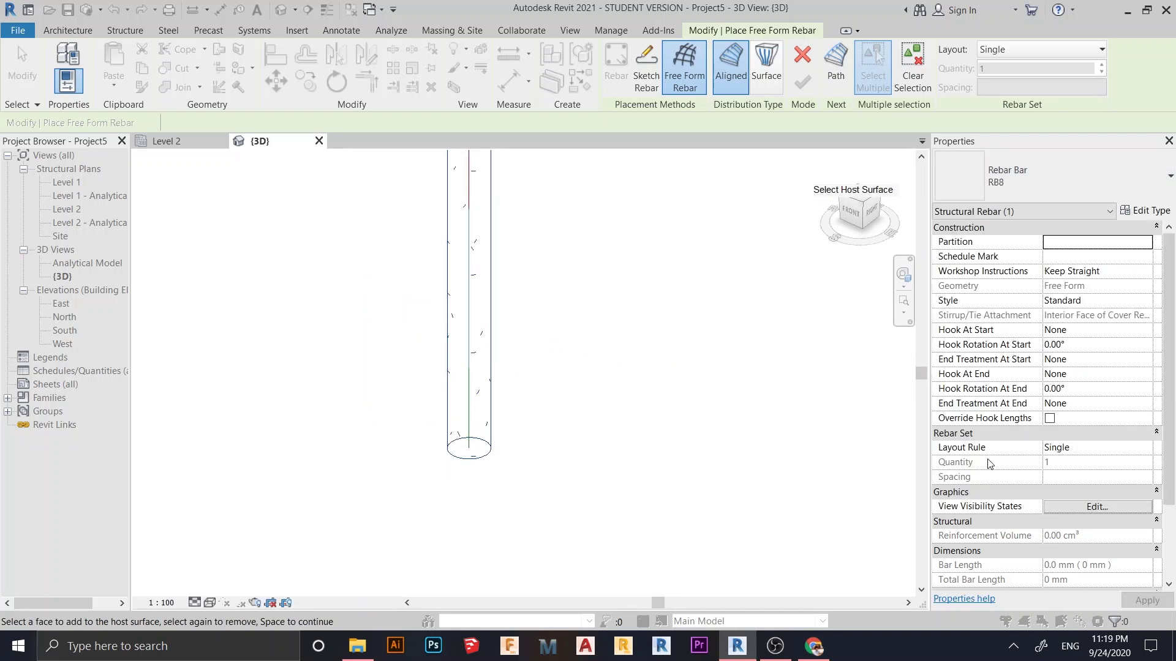
click(1023, 54)
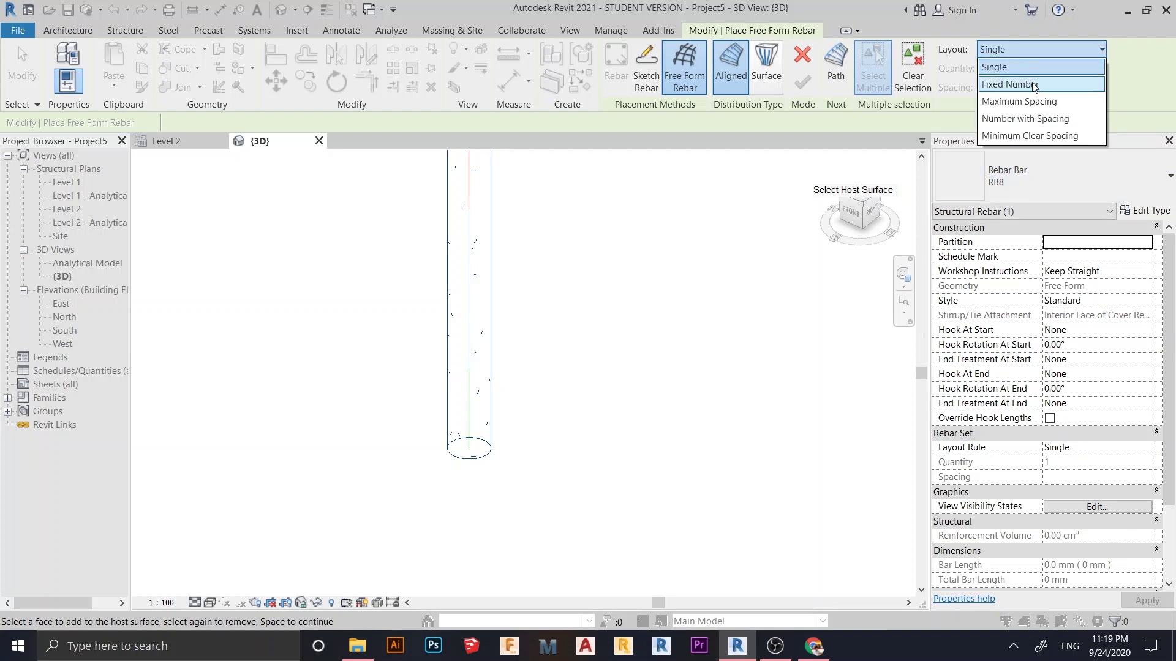
click(1005, 101)
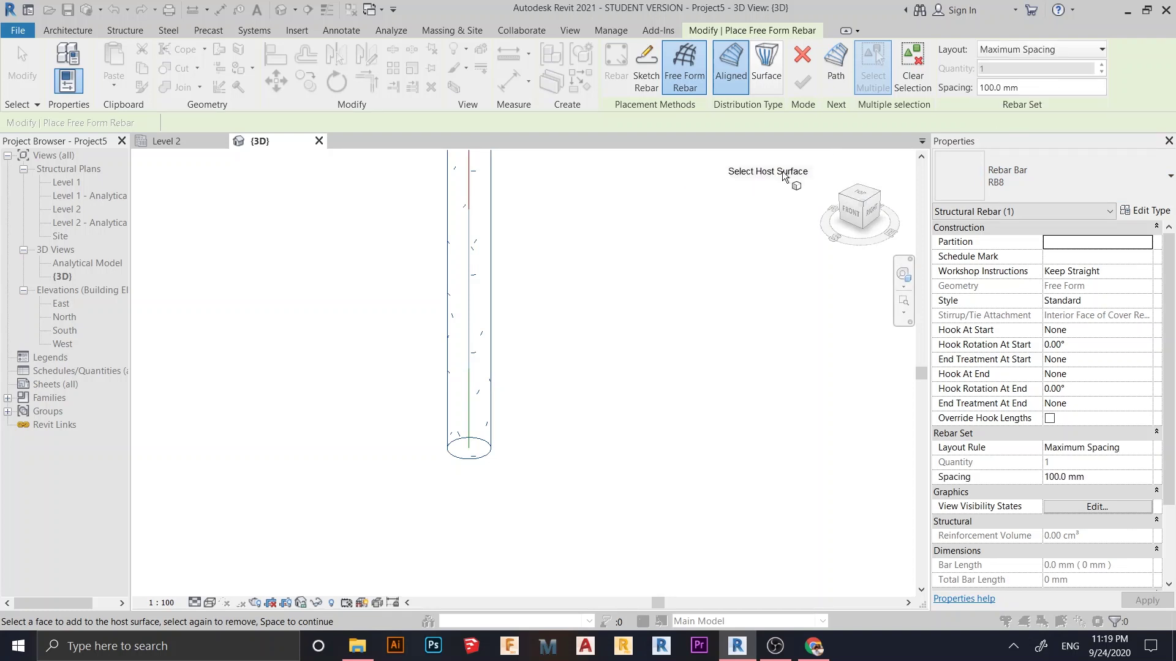
Pick the column's vertical edge as the distribution path and finish the circular ties
click(836, 69)
middle_drag(548, 336, 573, 452)
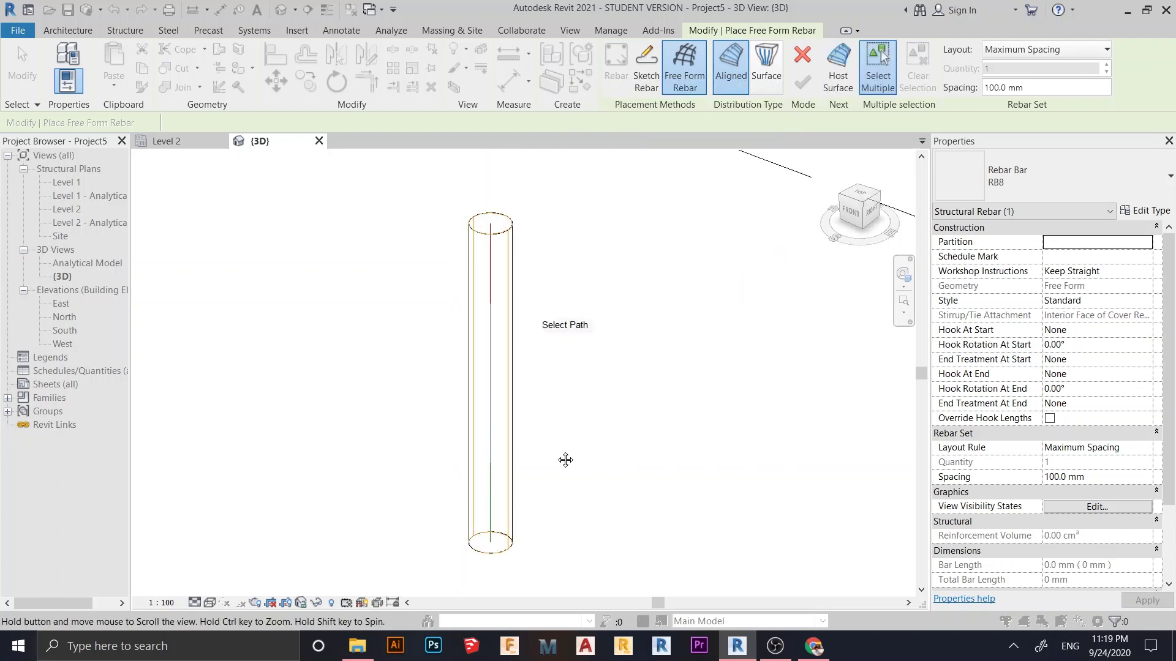
click(517, 442)
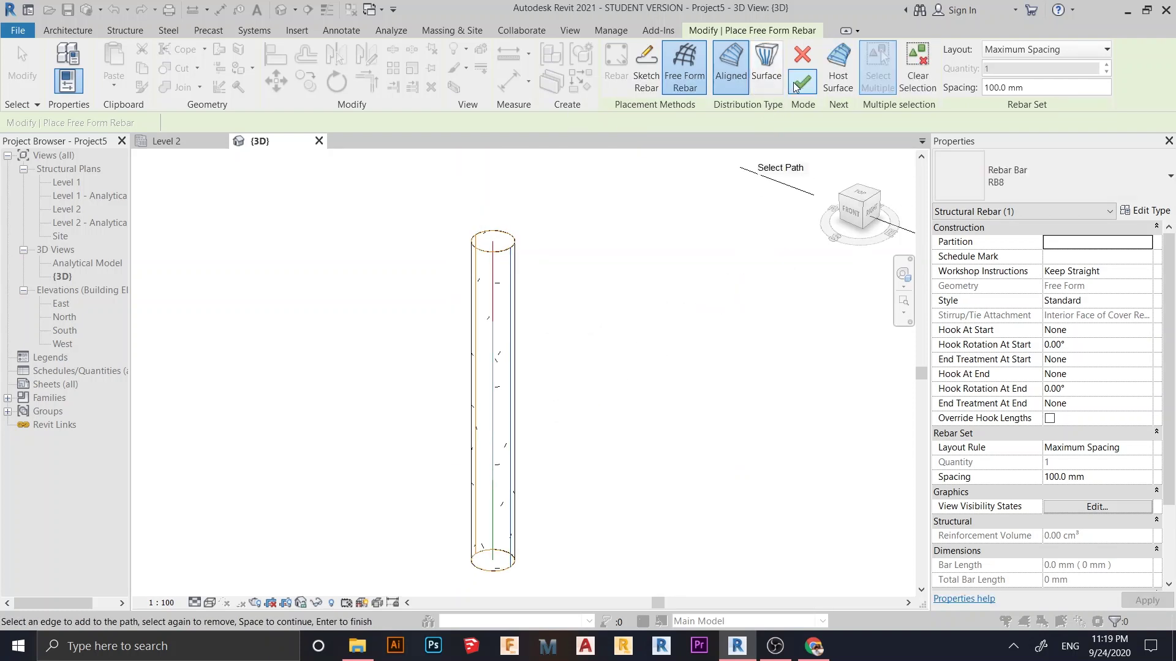
key(space)
key(space)
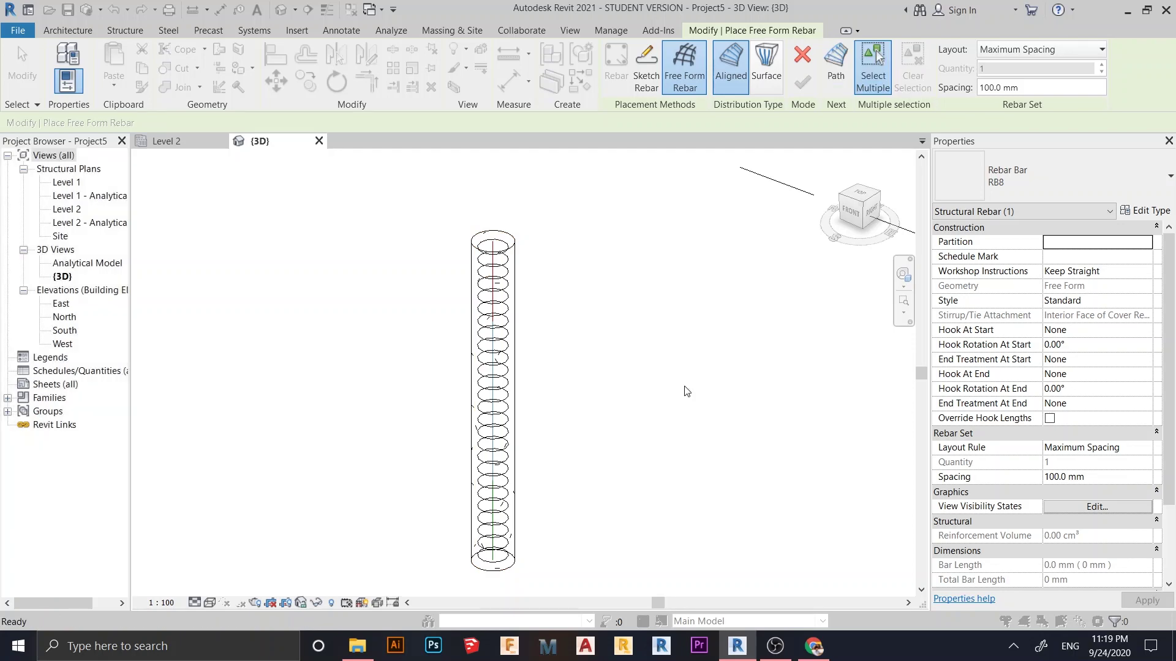
Select the circular ties and set them to show as solid in the {3D} view
scroll(603, 477, up, 3)
scroll(575, 370, down, 4)
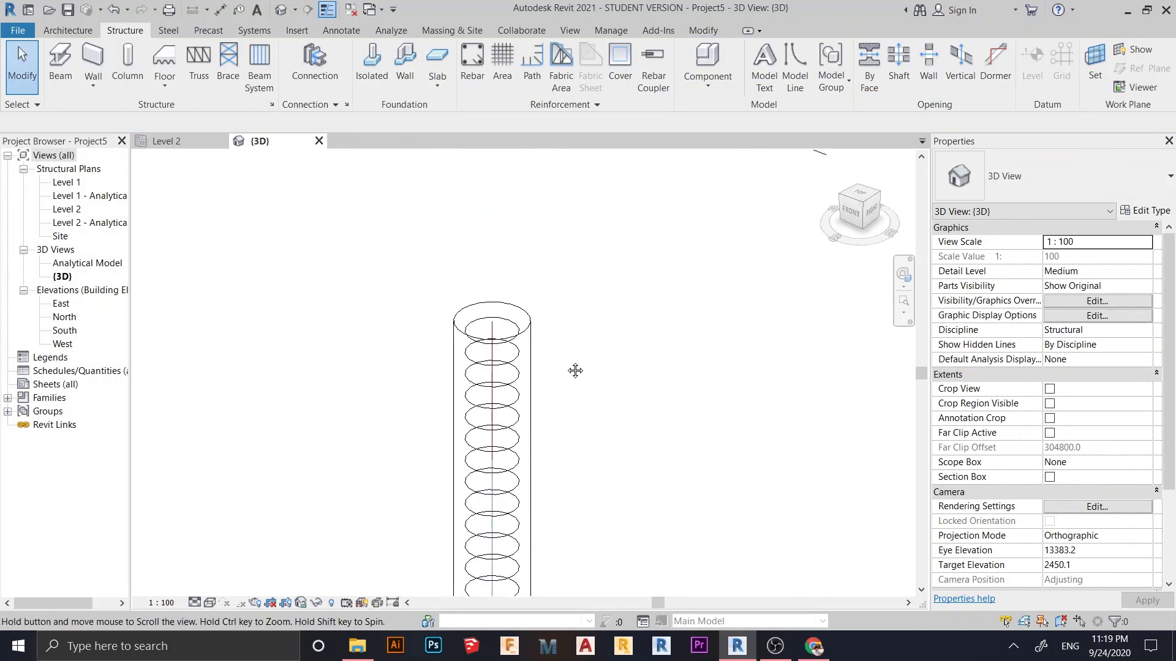
middle_drag(557, 394, 567, 330)
scroll(522, 475, up, 5)
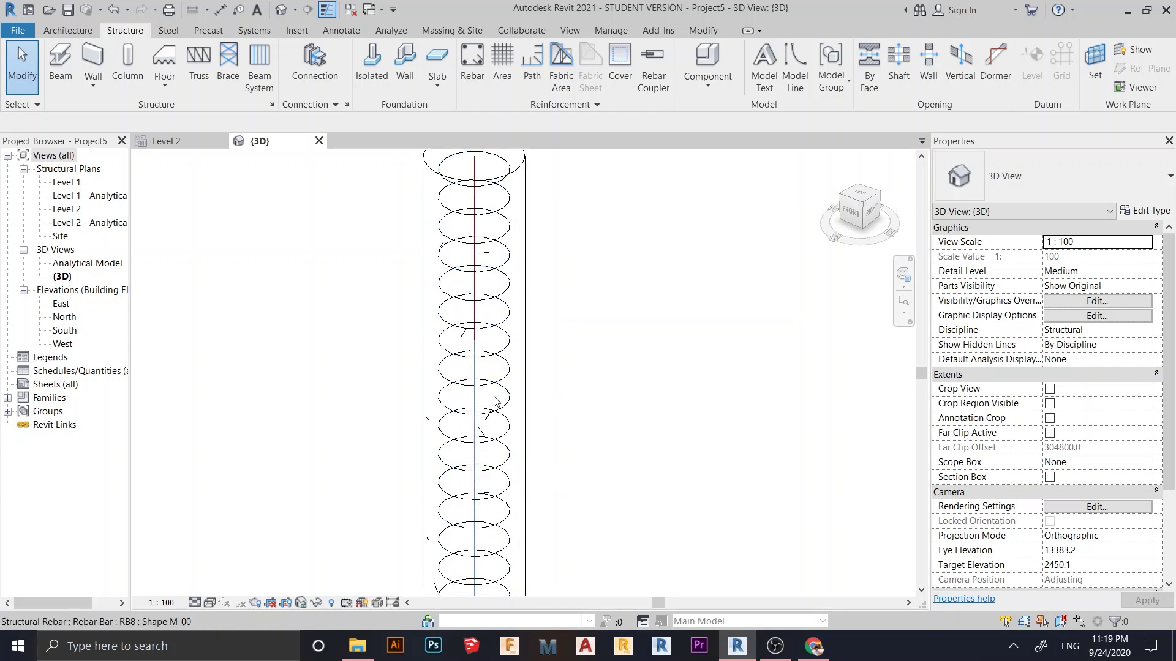
shift+middle_drag(498, 452, 605, 365)
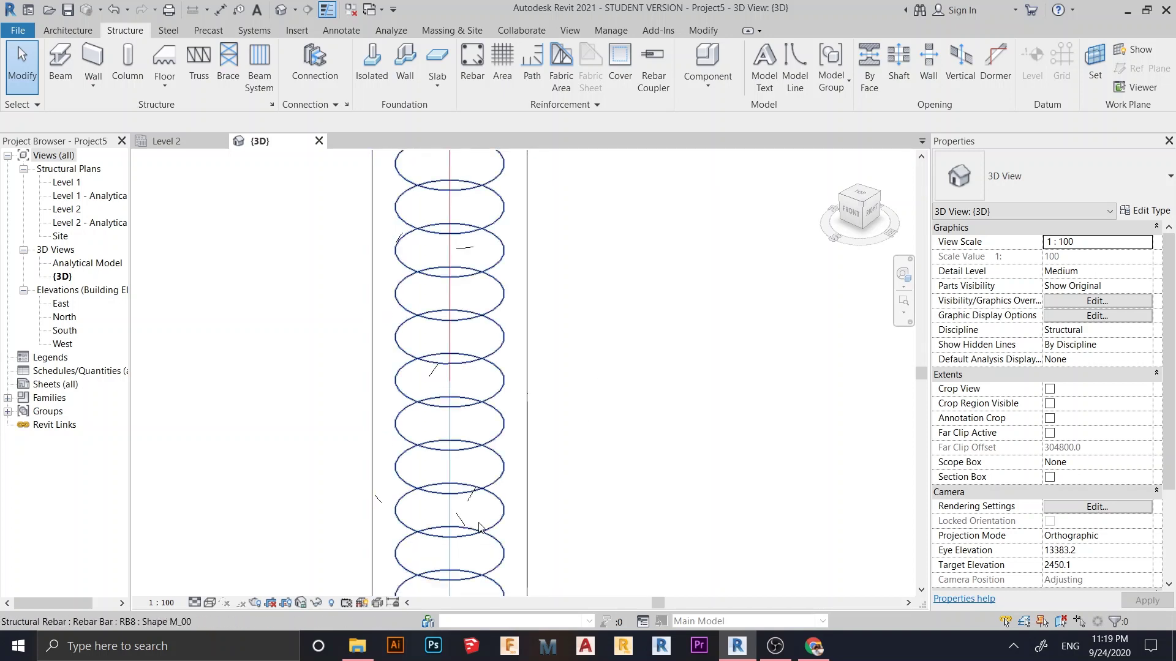
click(593, 501)
scroll(593, 501, down, 4)
mouse_move(582, 380)
shift+middle_down()
mouse_move(611, 428)
mouse_move(578, 355)
mouse_move(578, 388)
shift+middle_up()
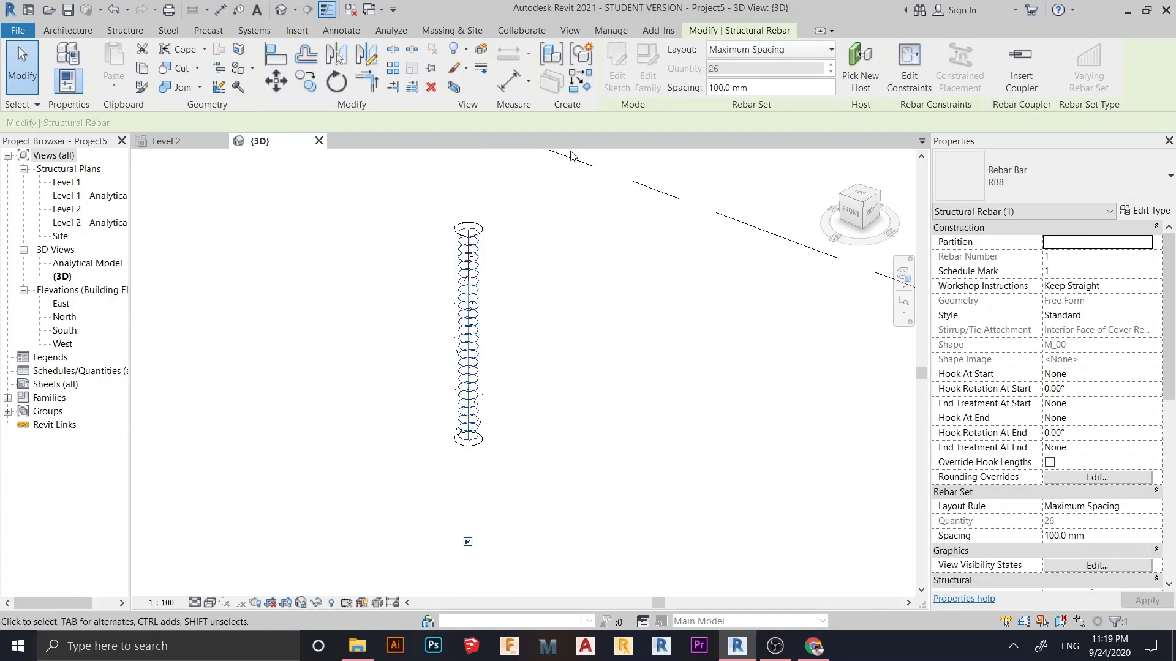
click(1095, 565)
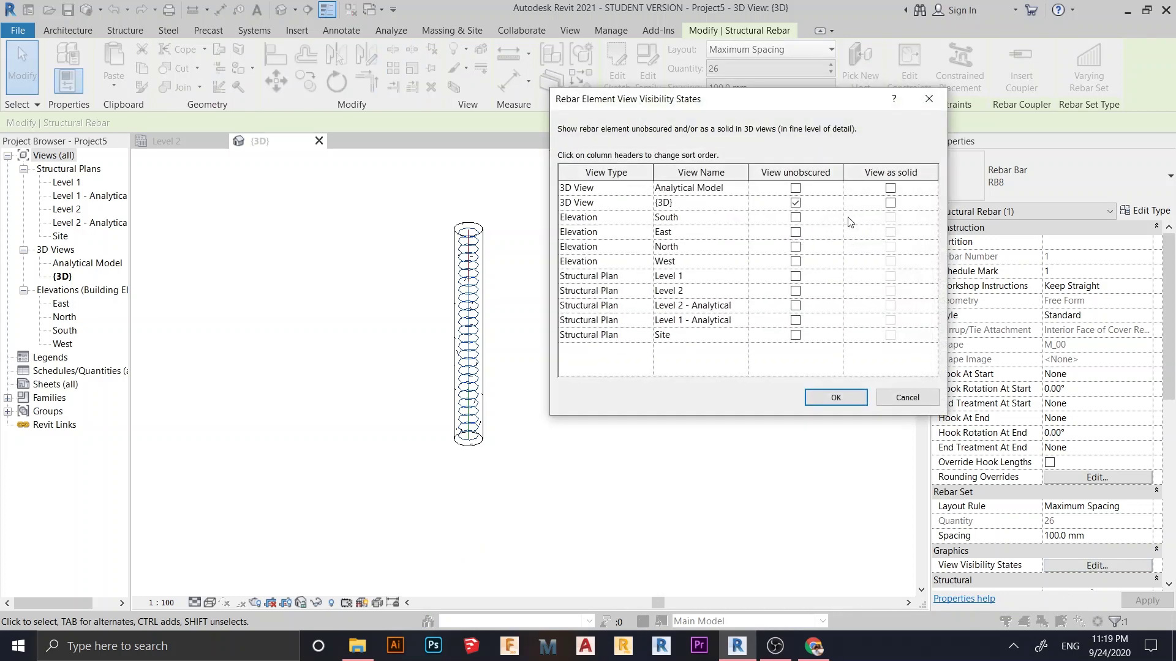
click(889, 202)
click(834, 398)
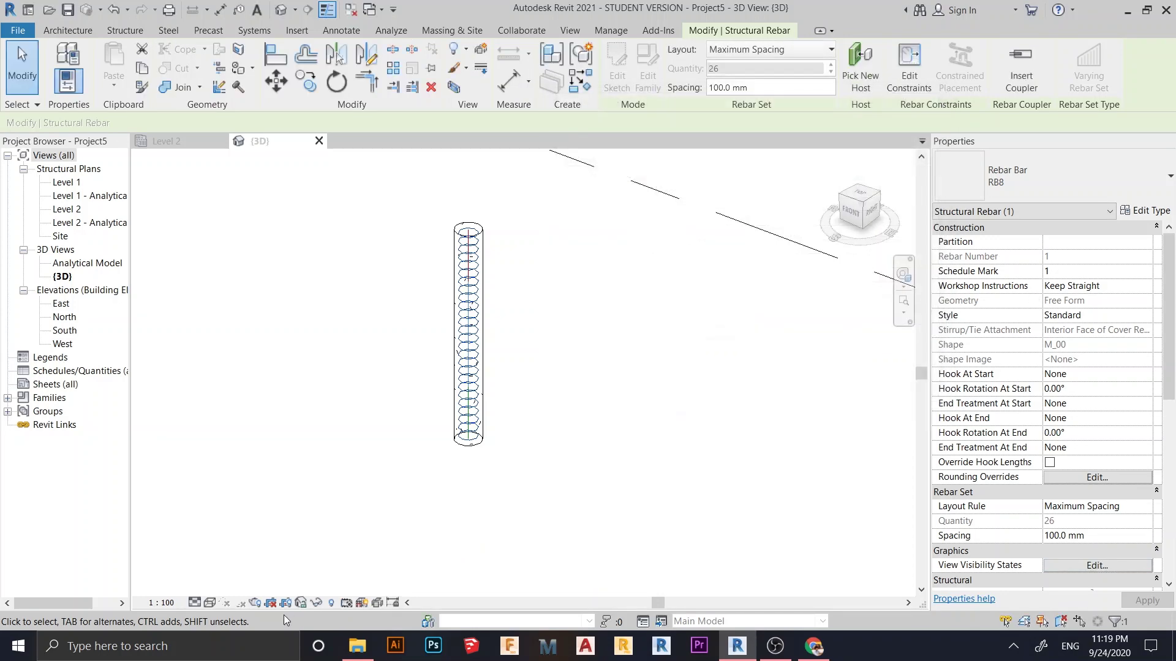
Set the 3D view's detail level to Fine, clear the selection and inspect the ties at the column's top
click(191, 603)
click(213, 587)
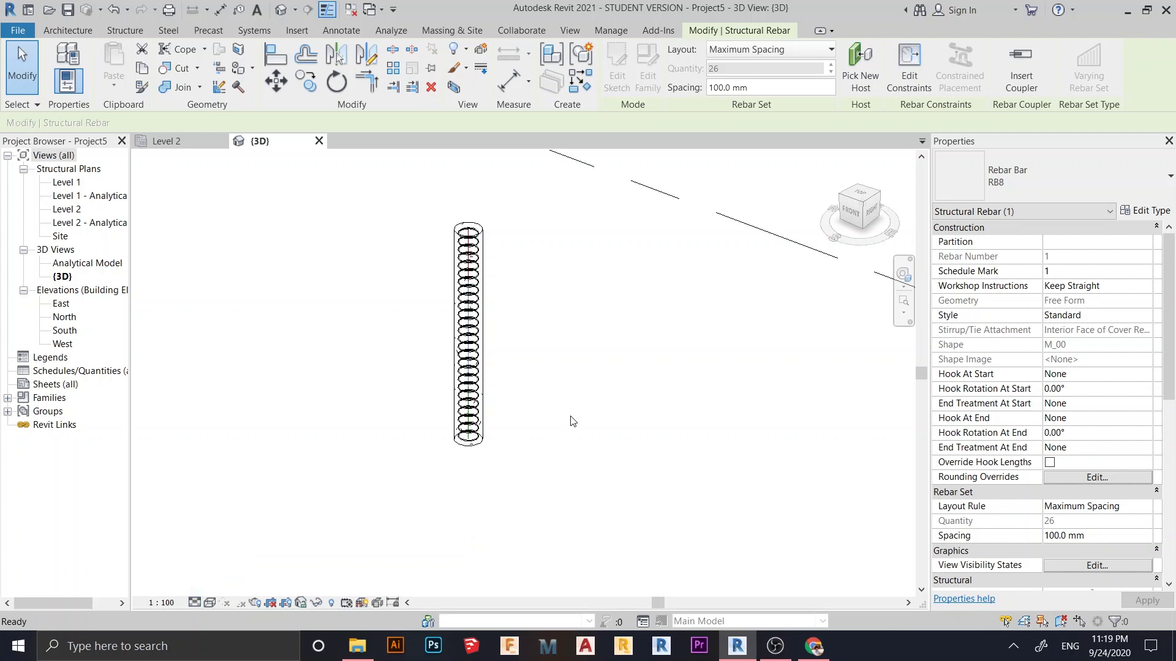
key(Escape)
scroll(540, 585, up, 4)
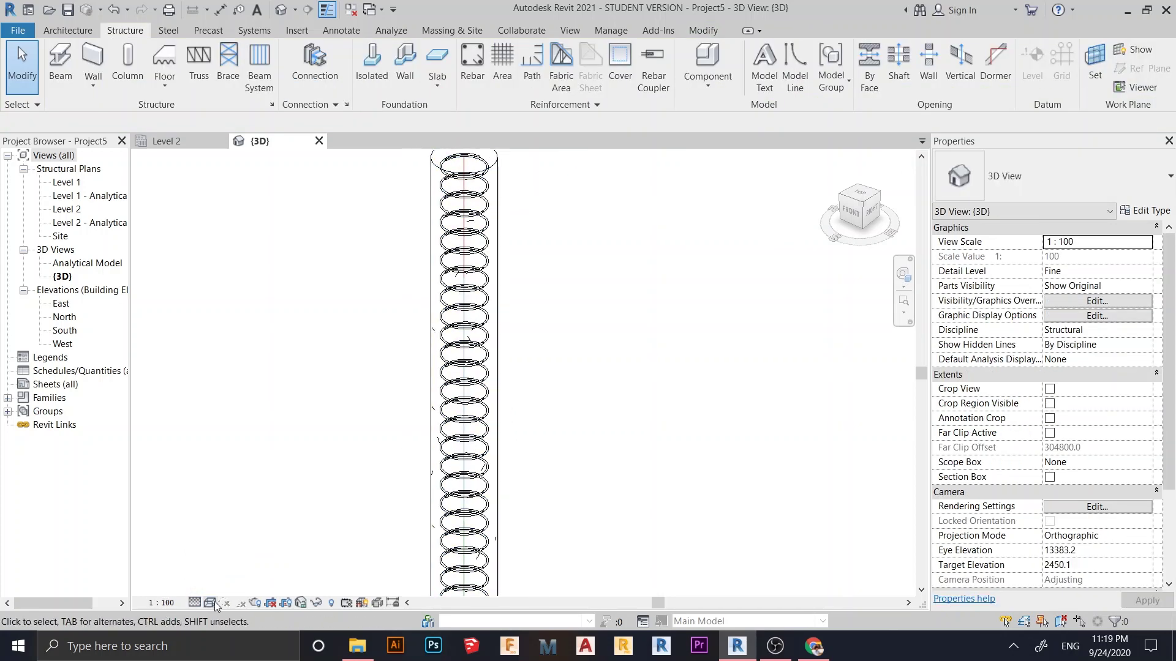
scroll(466, 391, up, 5)
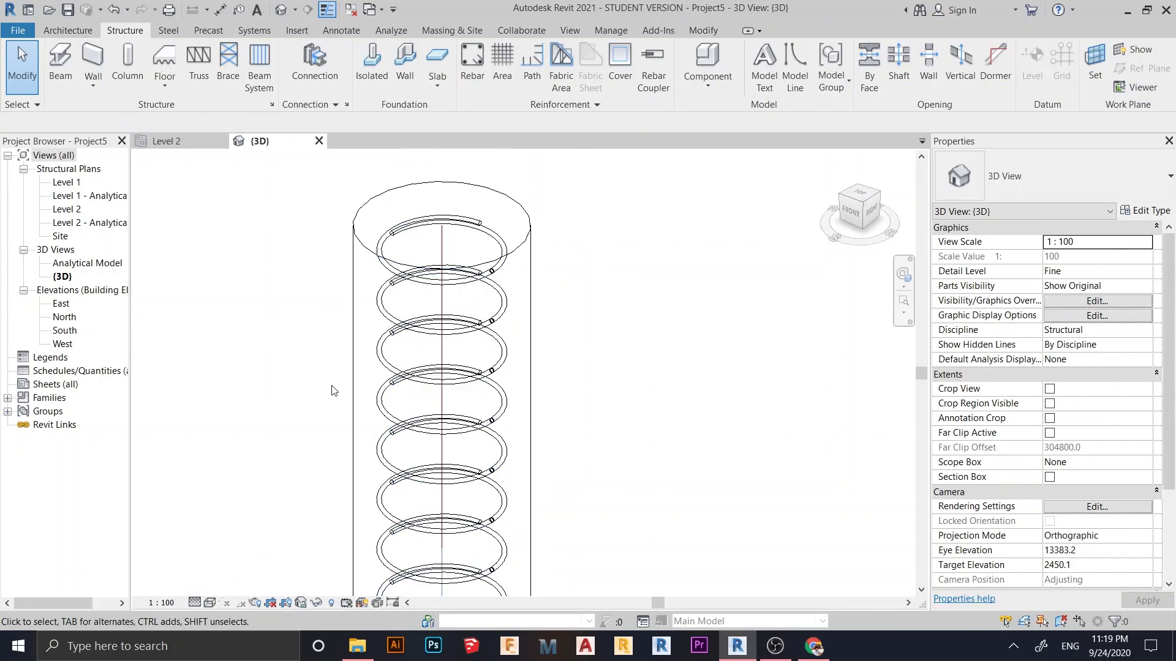
scroll(630, 399, down, 3)
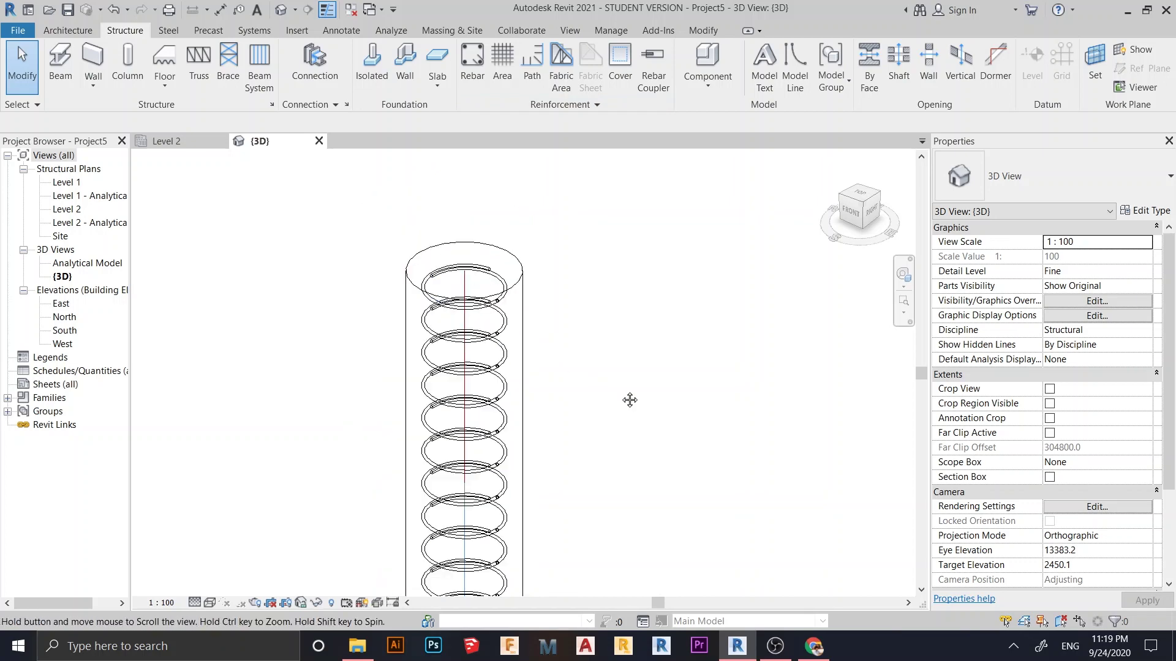
scroll(494, 422, down, 2)
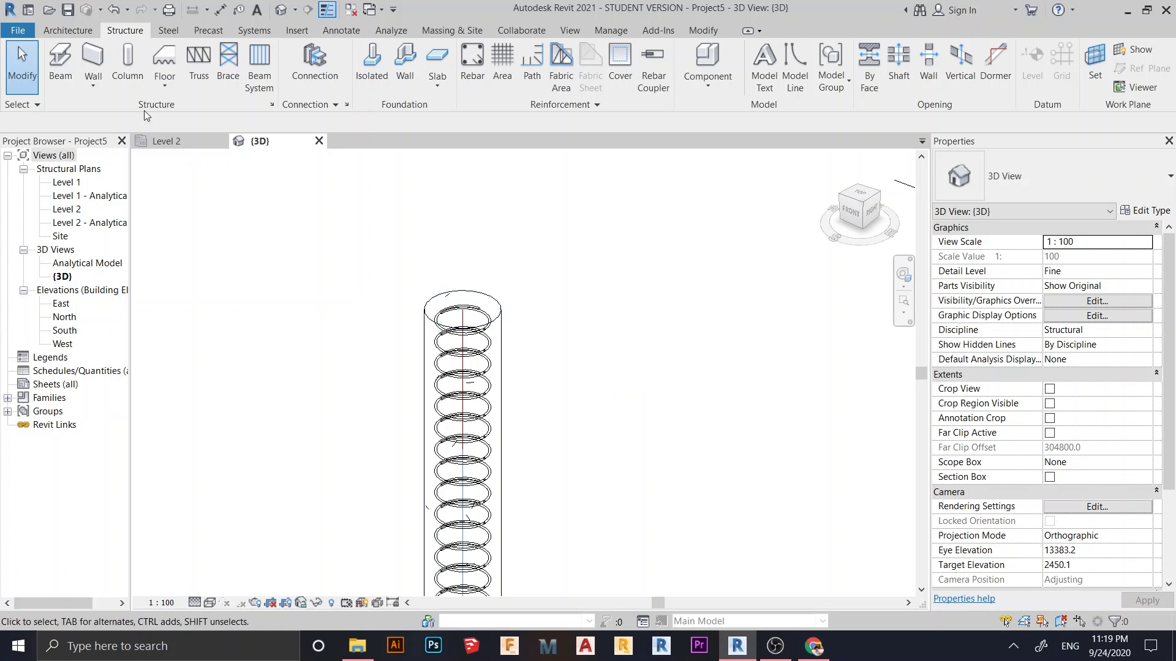
Set the Level 2 structural plan to Fine detail level and Wireframe visual style
key(z)
key(f)
click(203, 603)
click(214, 583)
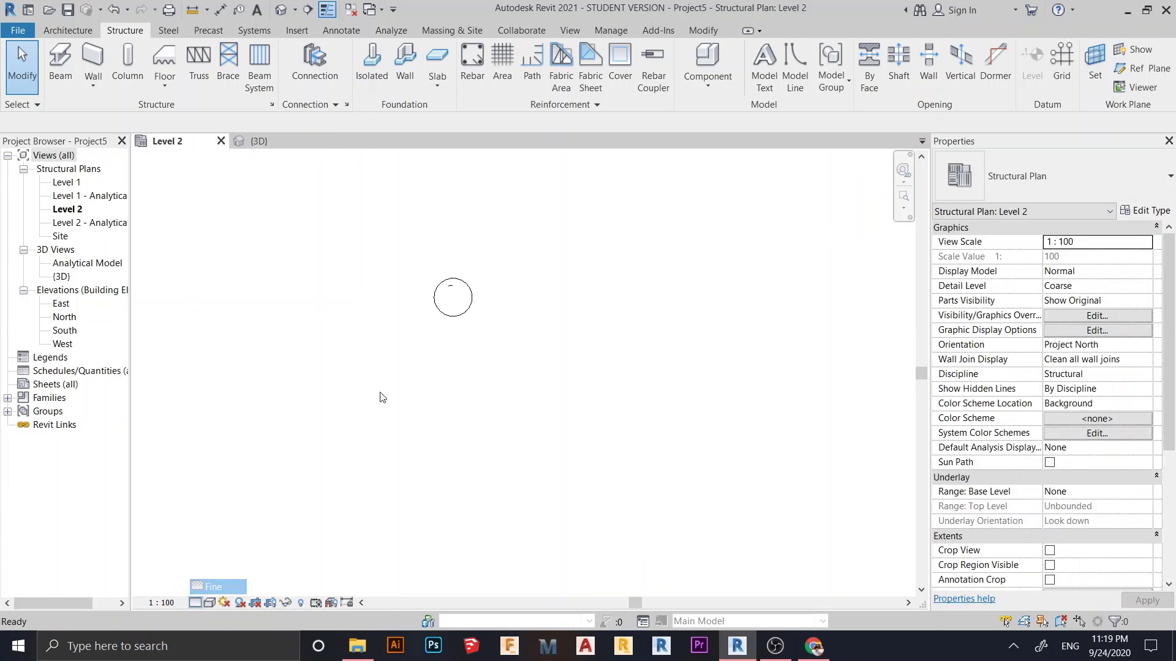
scroll(478, 326, up, 3)
middle_drag(306, 255, 289, 391)
scroll(357, 406, up, 1)
click(210, 604)
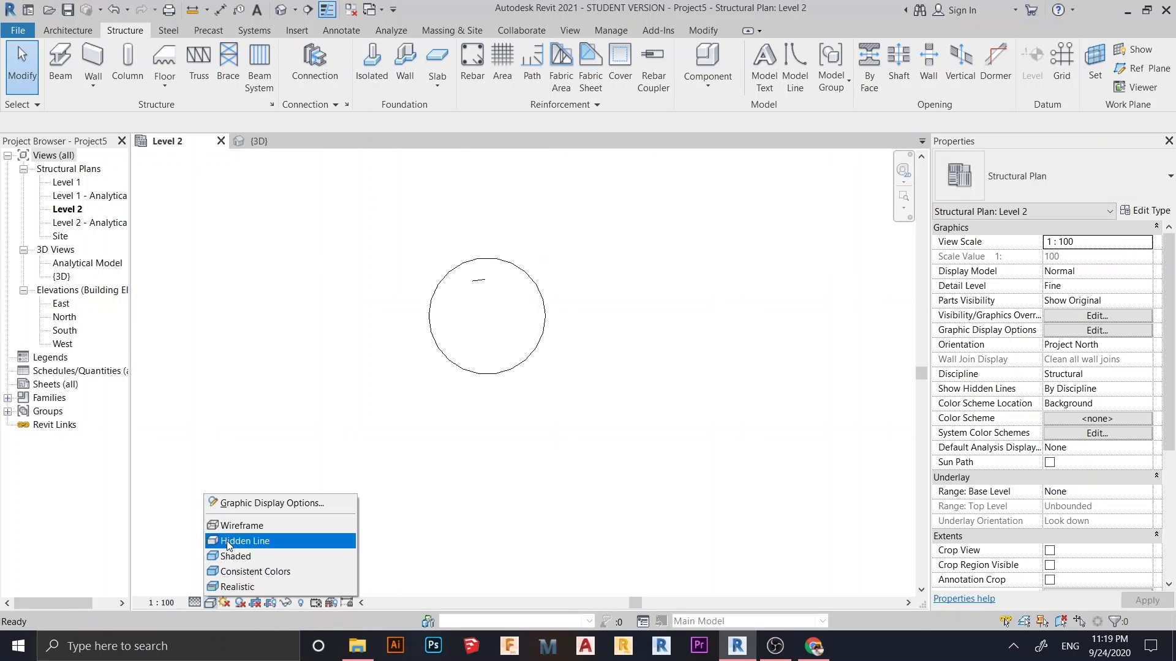
click(258, 541)
scroll(490, 388, up, 2)
middle_drag(491, 388, 687, 402)
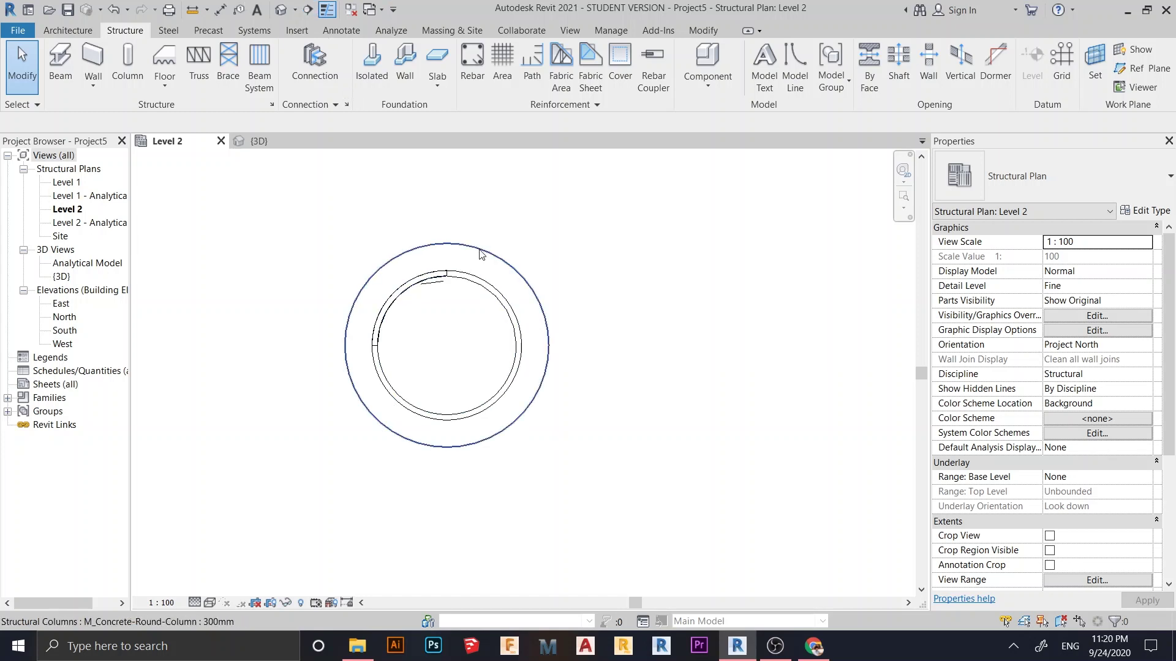
Place two vertical DB16 bars of shape M_00, perpendicular to cover, just inside the circular ties at the 12 and 9 o'clock positions
click(378, 293)
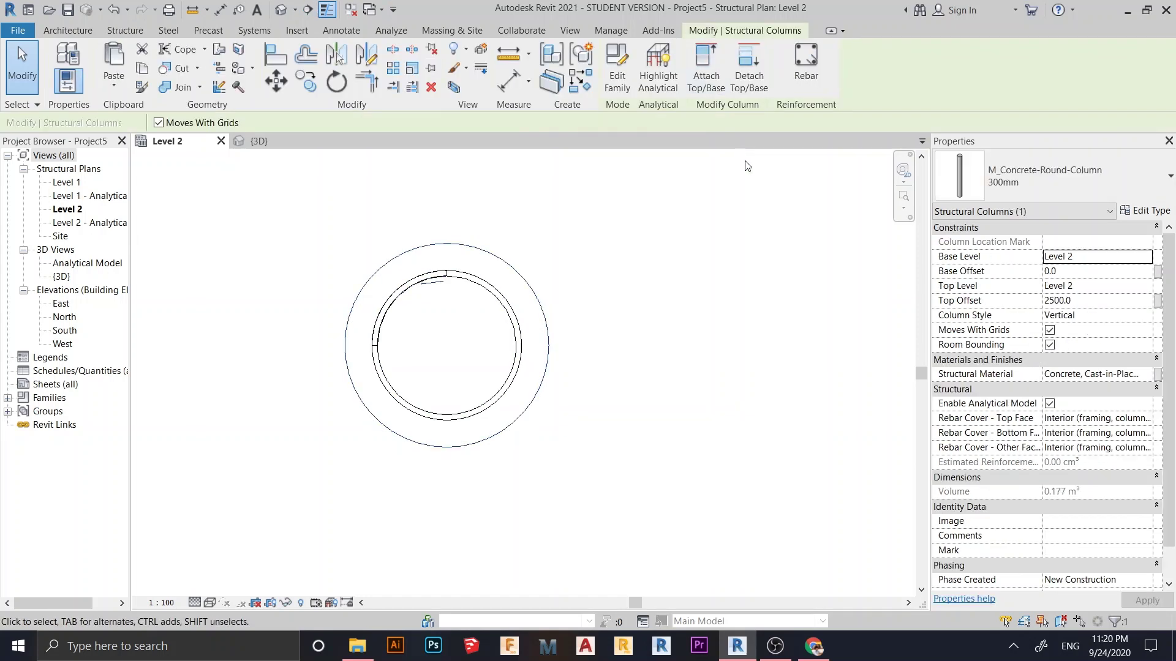
click(807, 90)
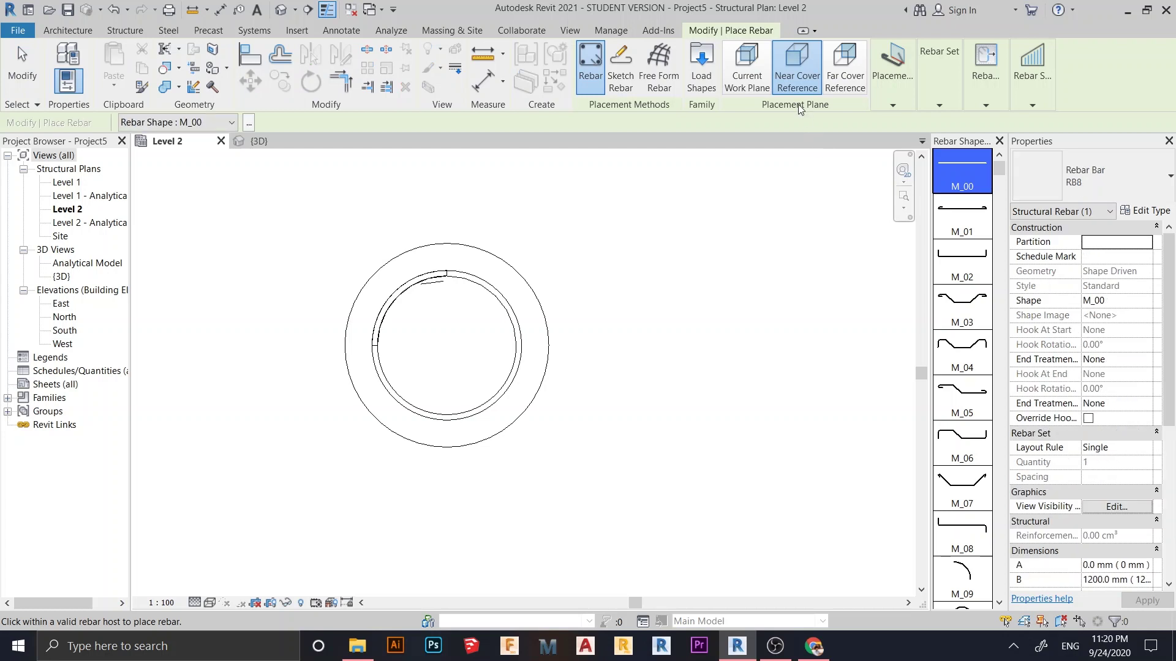
click(884, 108)
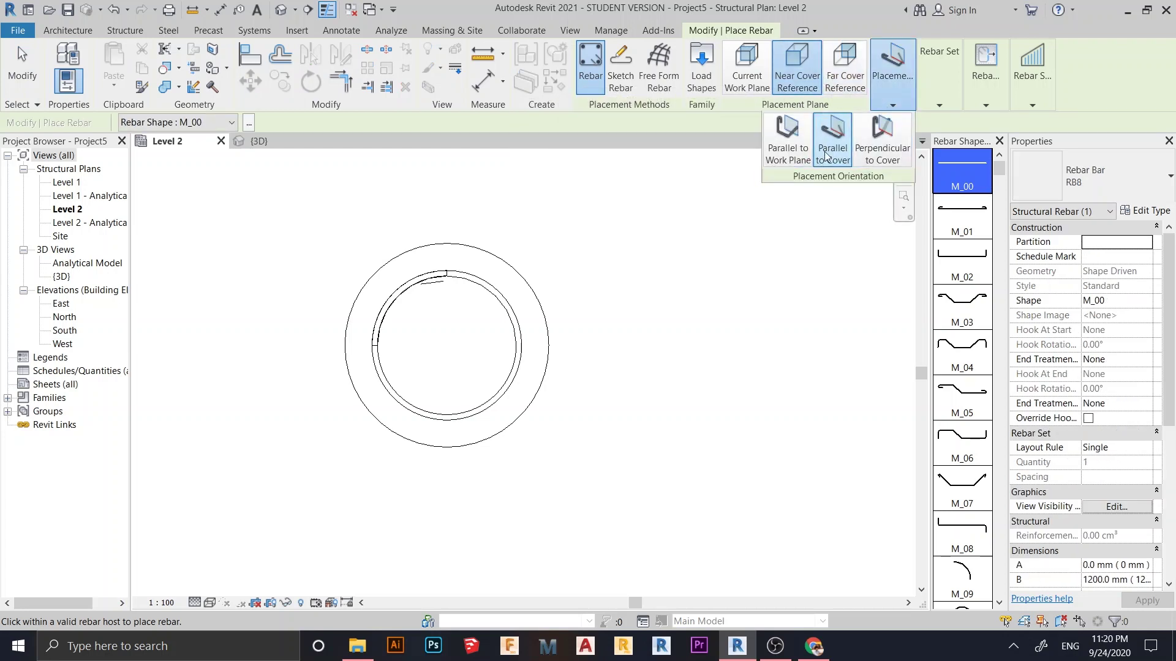
scroll(421, 343, up, 5)
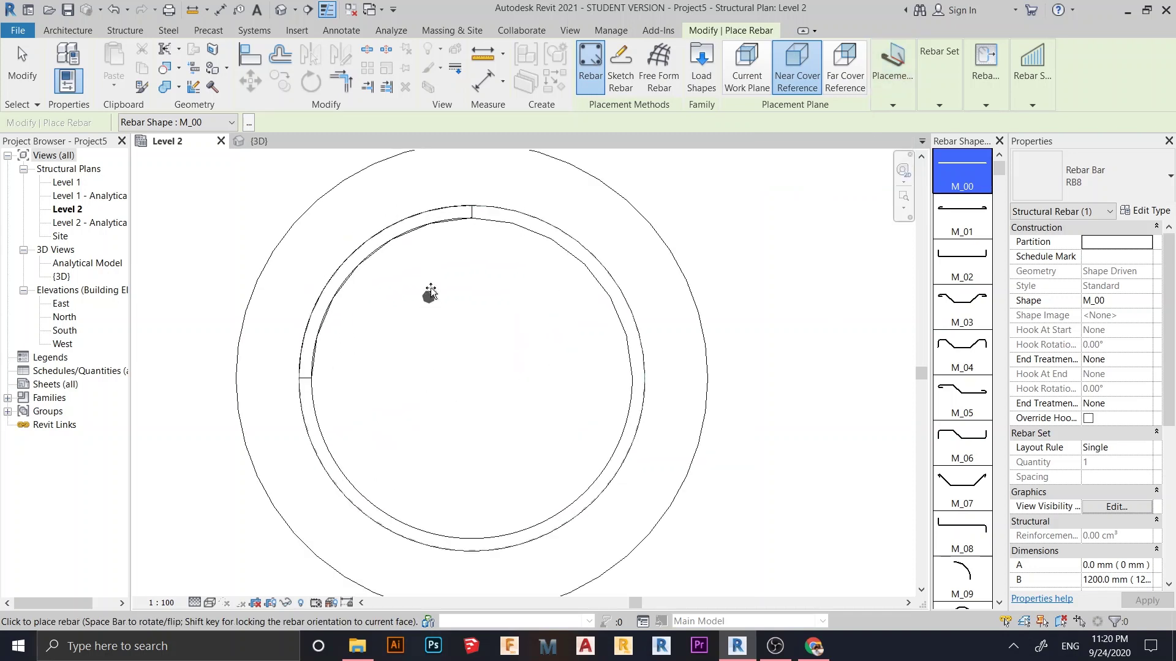
click(1092, 190)
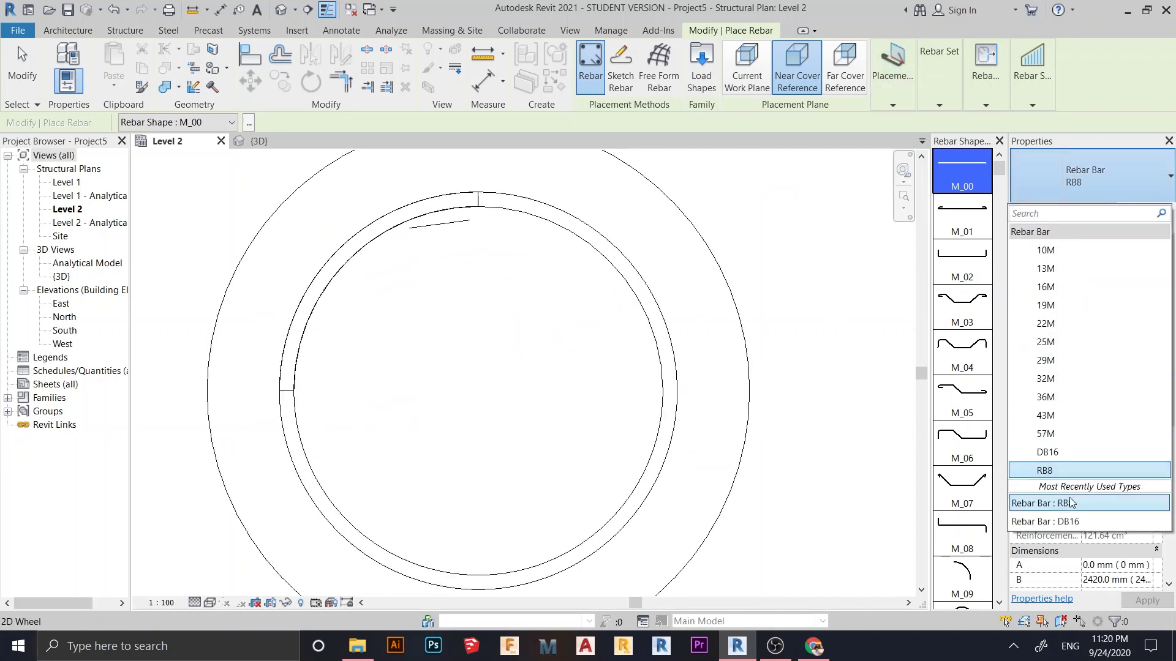
click(1052, 454)
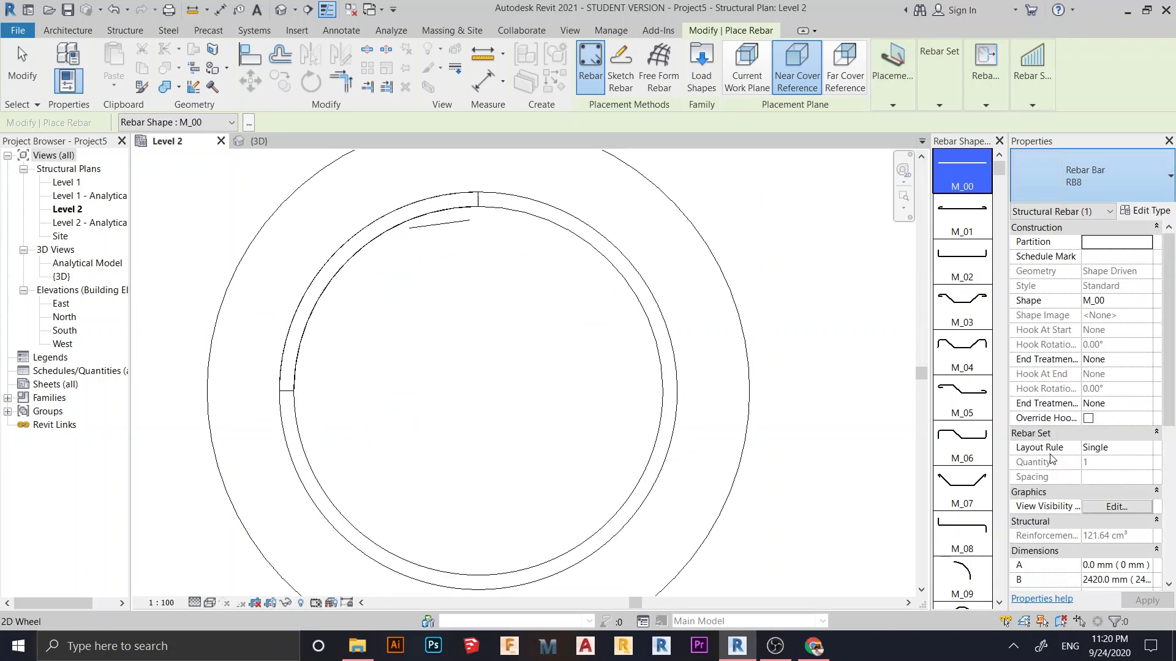
click(478, 222)
click(307, 393)
key(Escape)
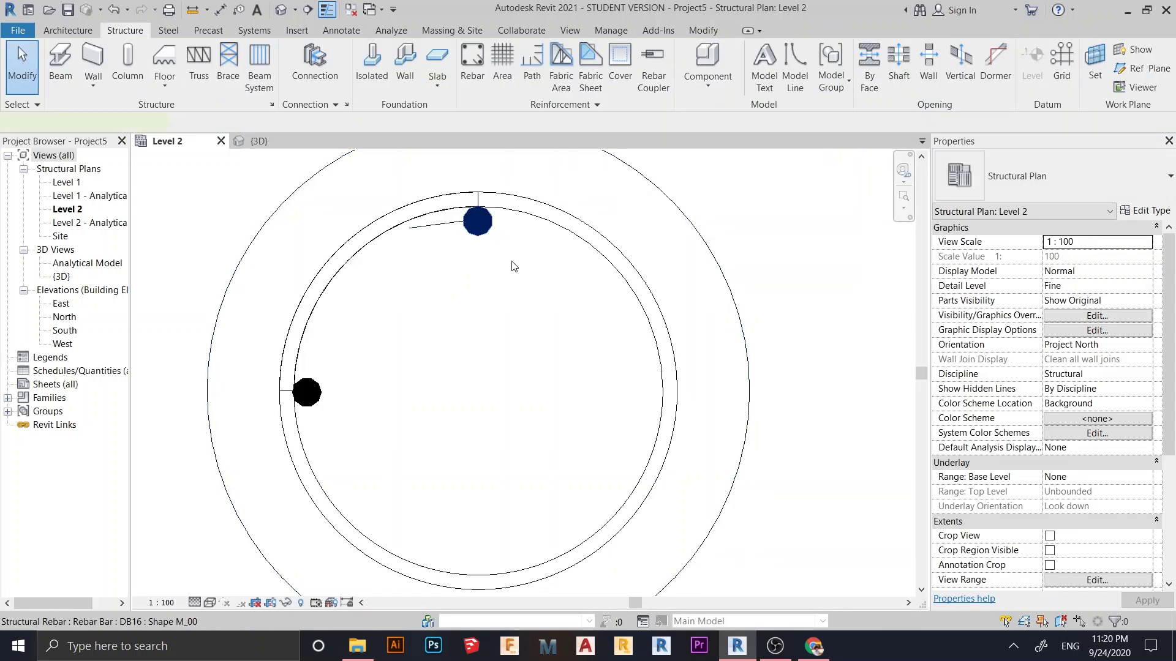
Mirror a copy of the 12 o'clock bar to the opposite side about a horizontal axis through the column's centre
click(514, 266)
scroll(514, 270, down, 3)
key(d)
key(m)
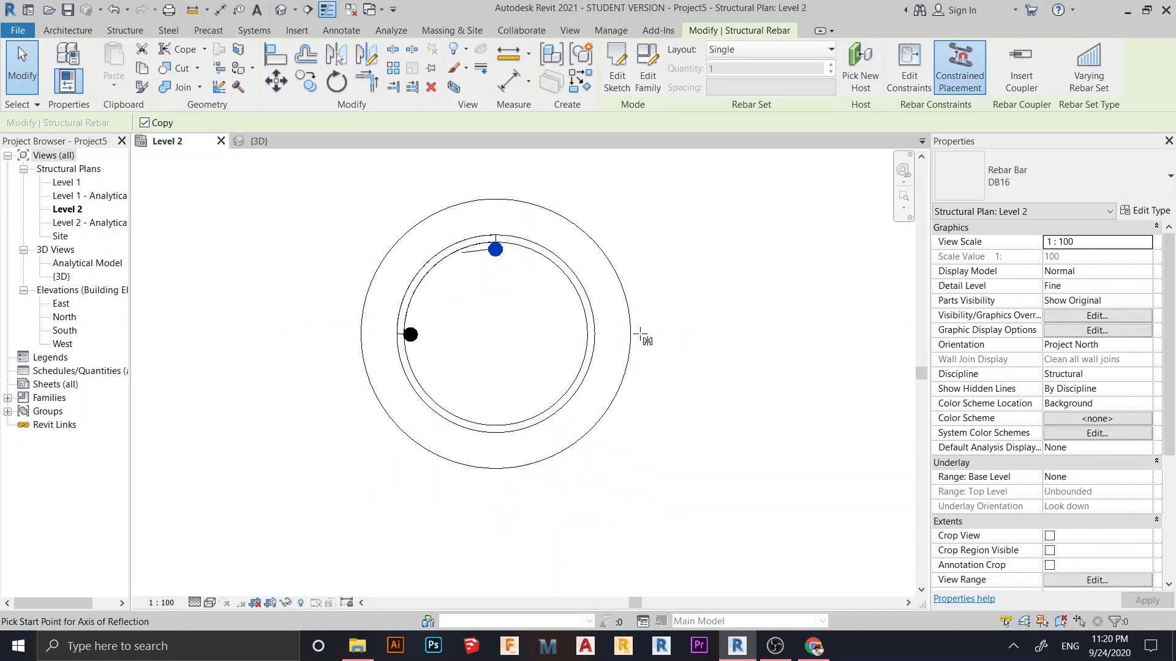
click(631, 335)
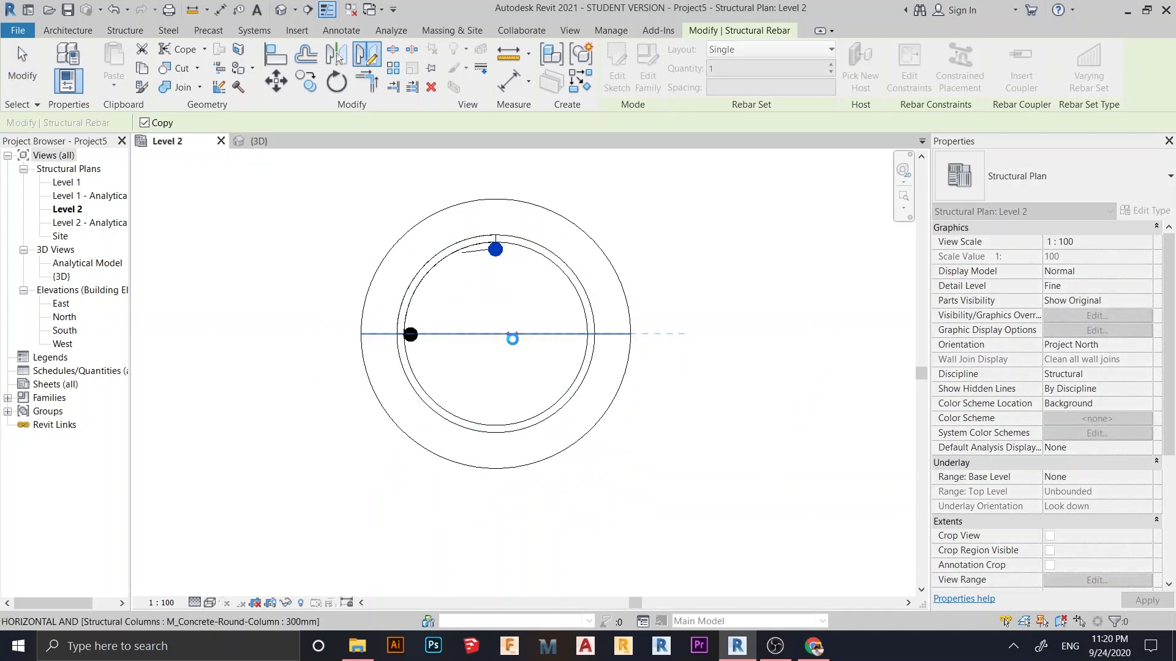
click(512, 335)
key(Escape)
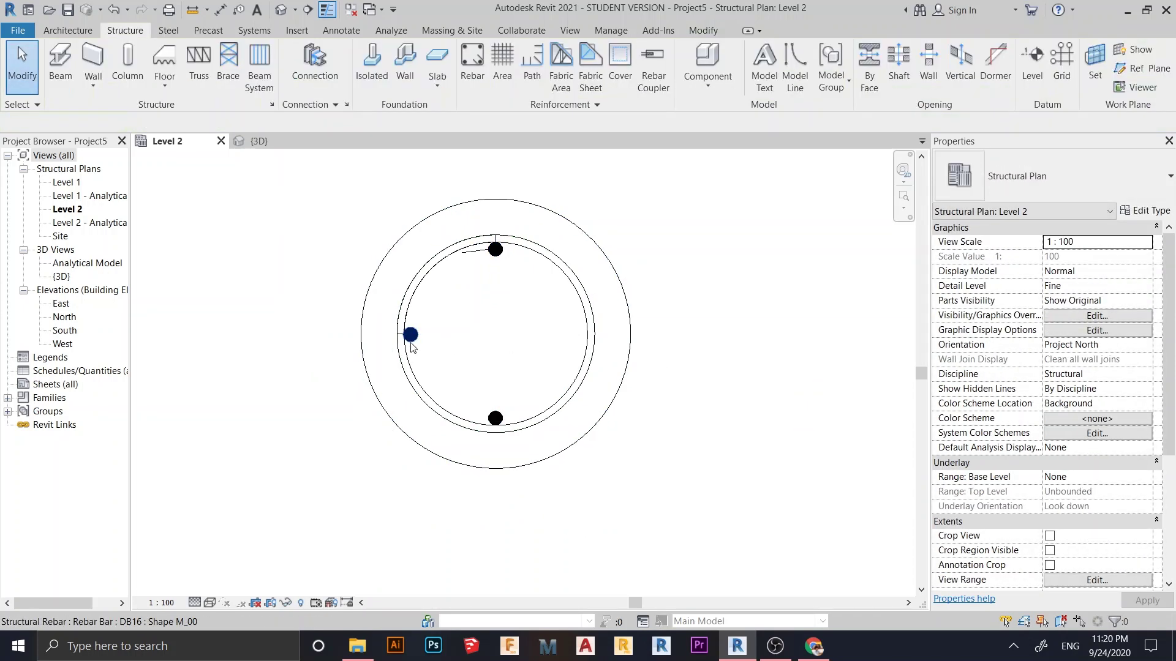
Mirror a copy of the 9 o'clock bar to the opposite side about a vertical axis through the column's centre
click(411, 338)
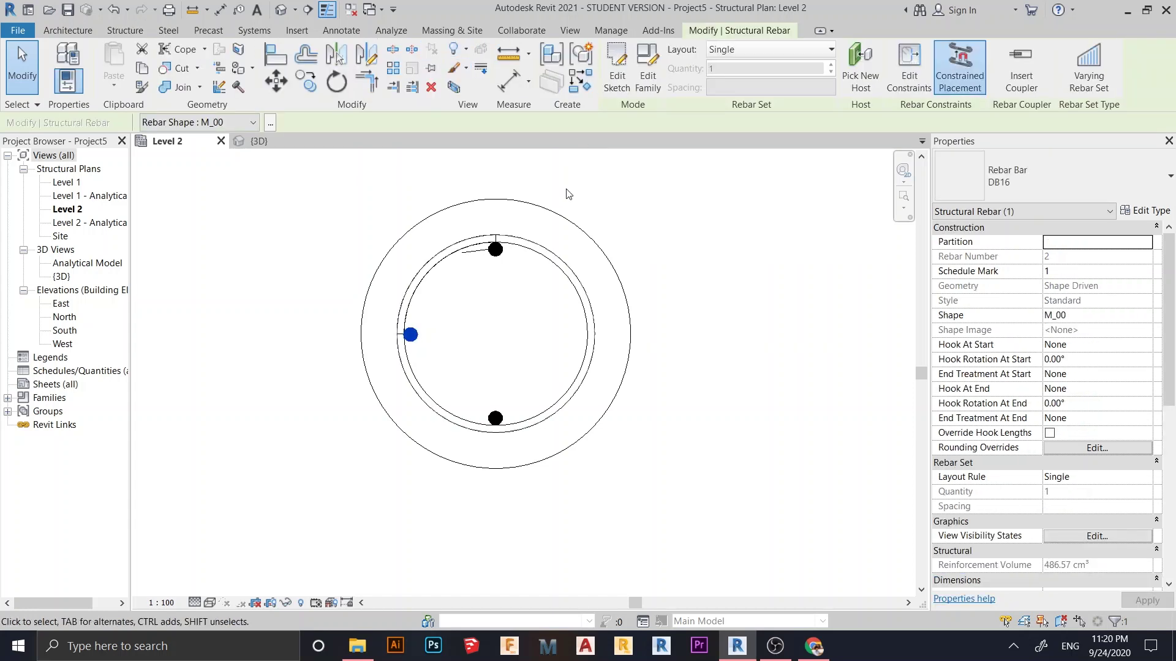
click(368, 58)
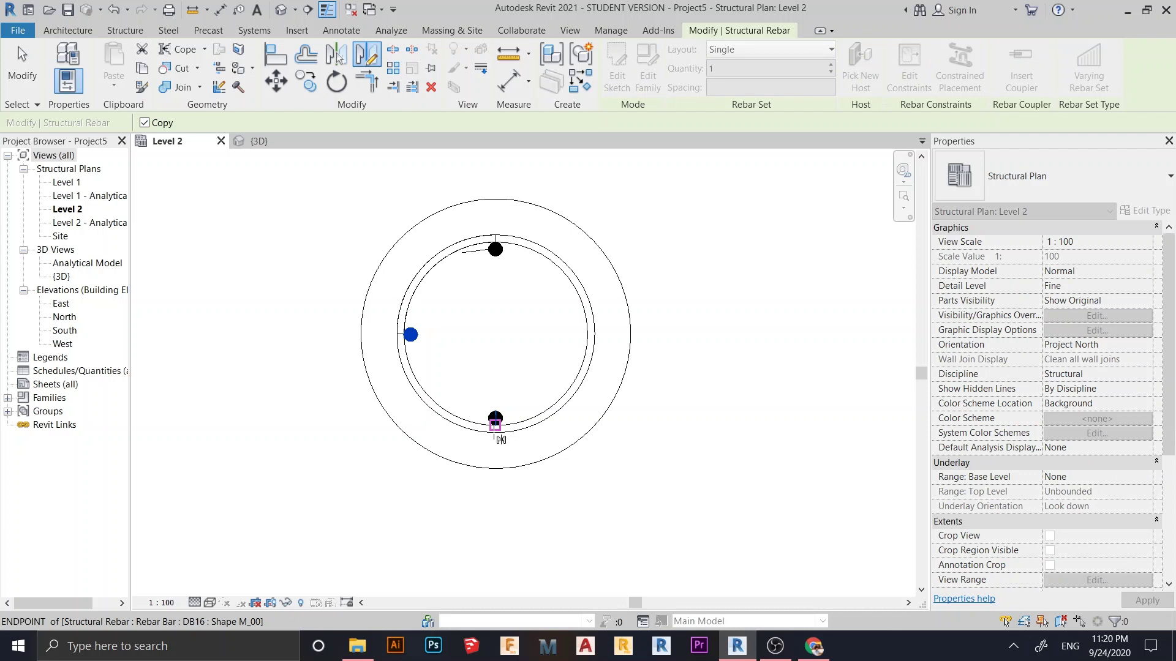
click(495, 404)
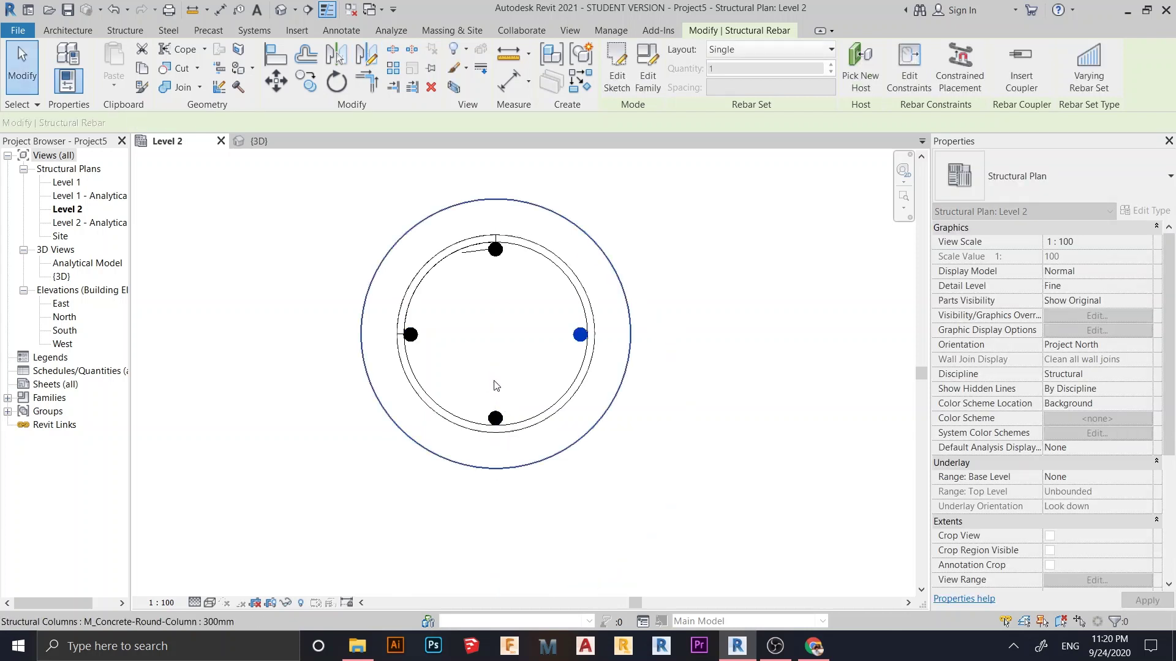
key(Escape)
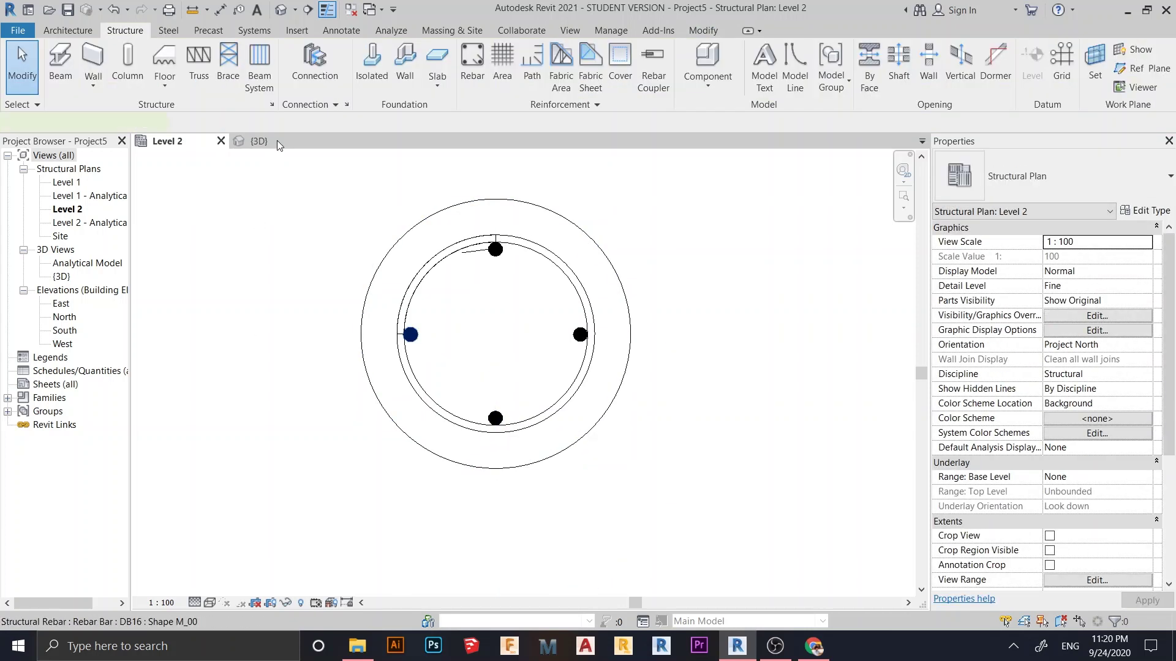
Set all DB16 bars in the entire project to view unobscured in {3D} and the South elevation, and as solid in {3D}
click(277, 141)
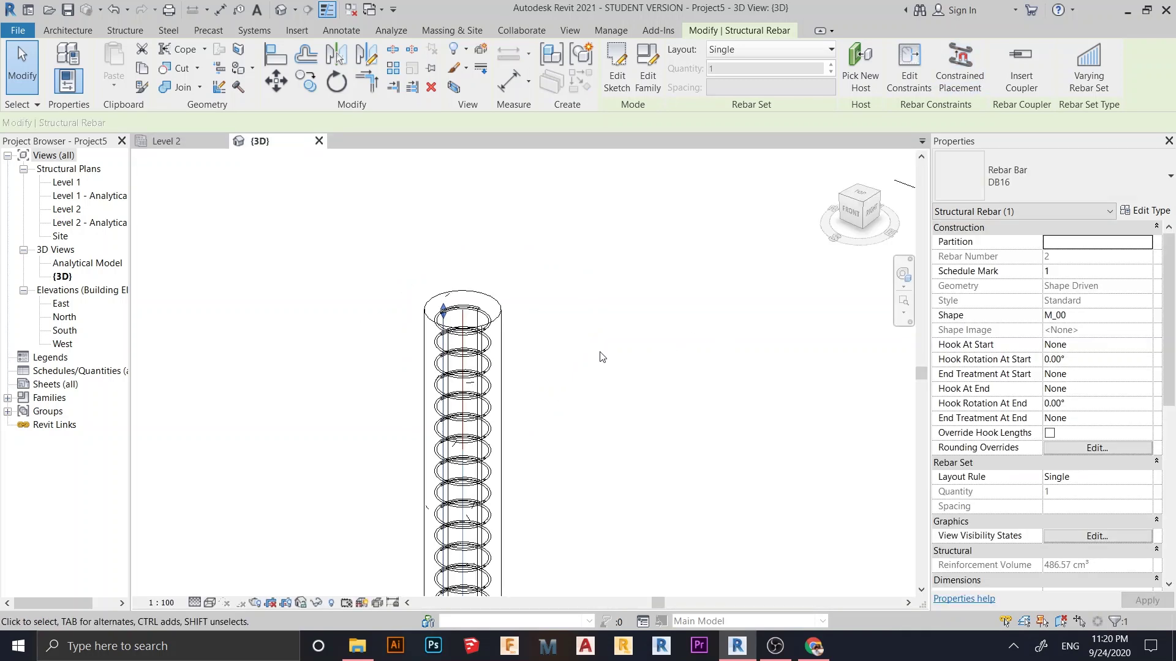
scroll(550, 347, up, 3)
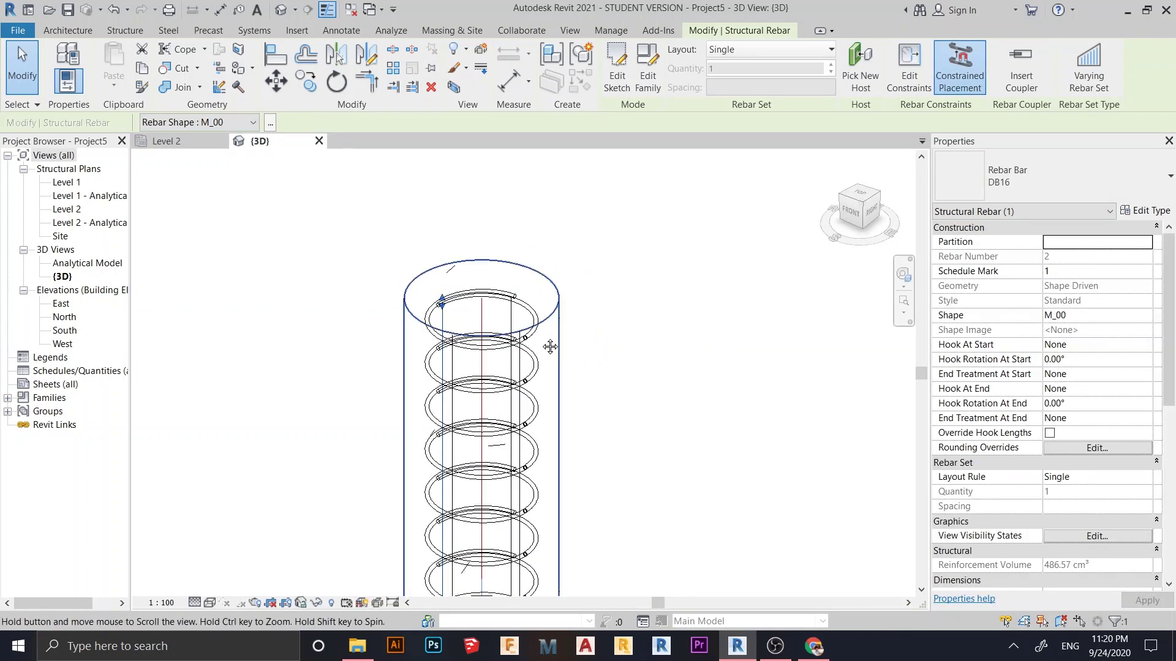
middle_drag(550, 347, 493, 304)
right_click(667, 264)
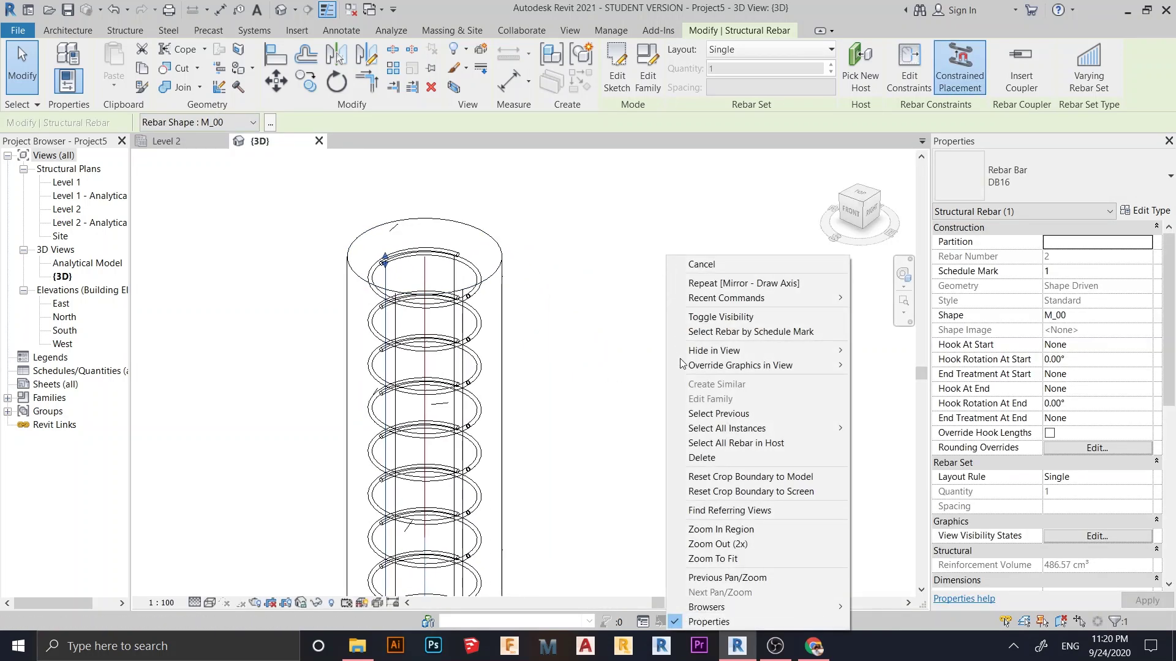
mouse_move(717, 439)
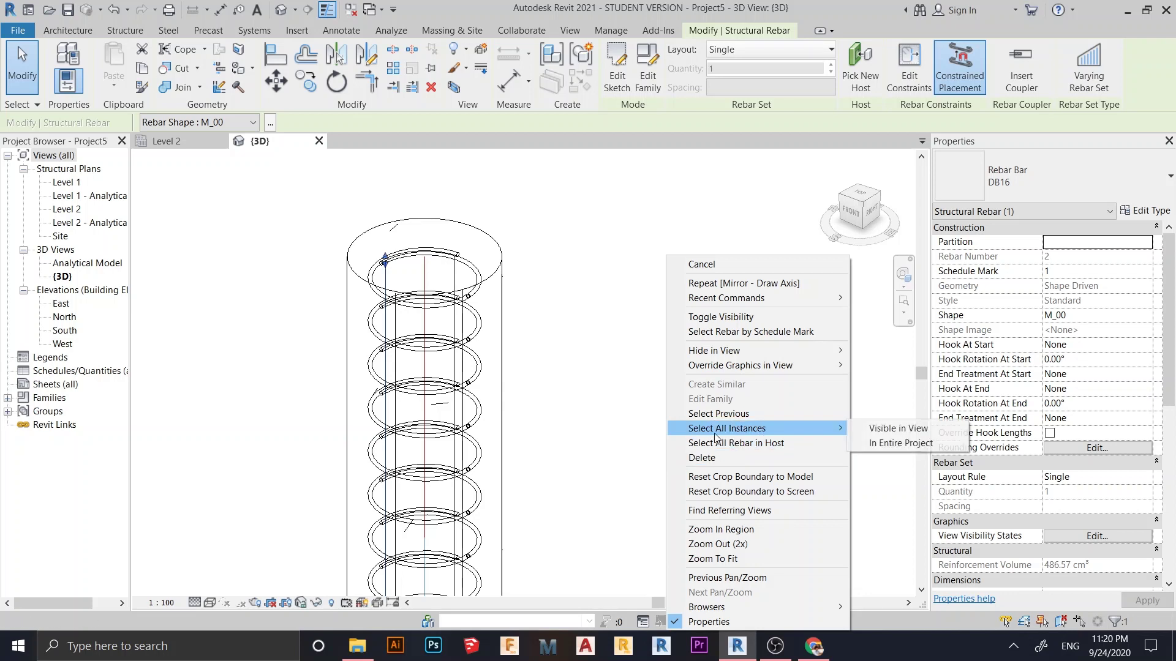
click(892, 442)
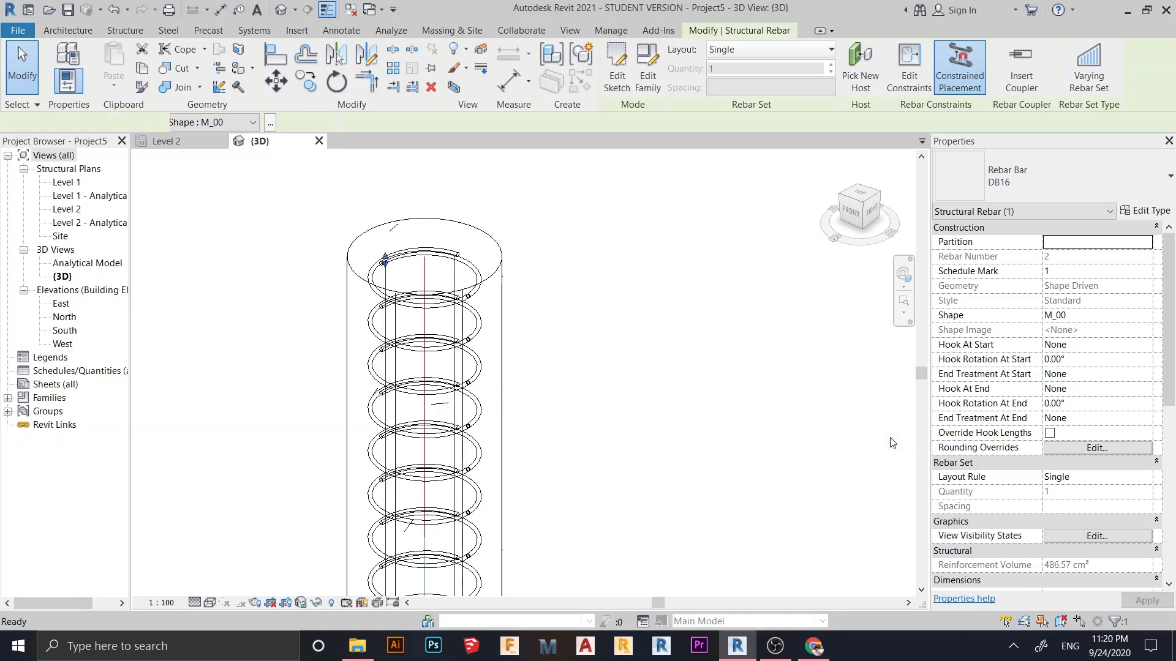
click(1108, 538)
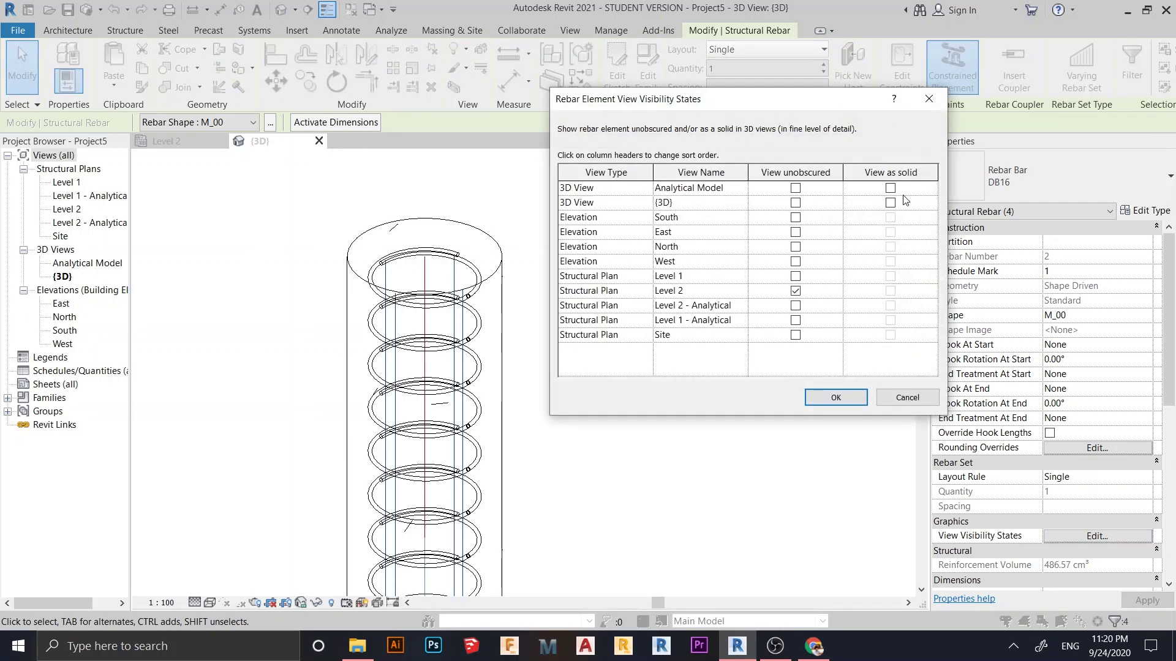
click(893, 206)
shift+click(888, 217)
key(space)
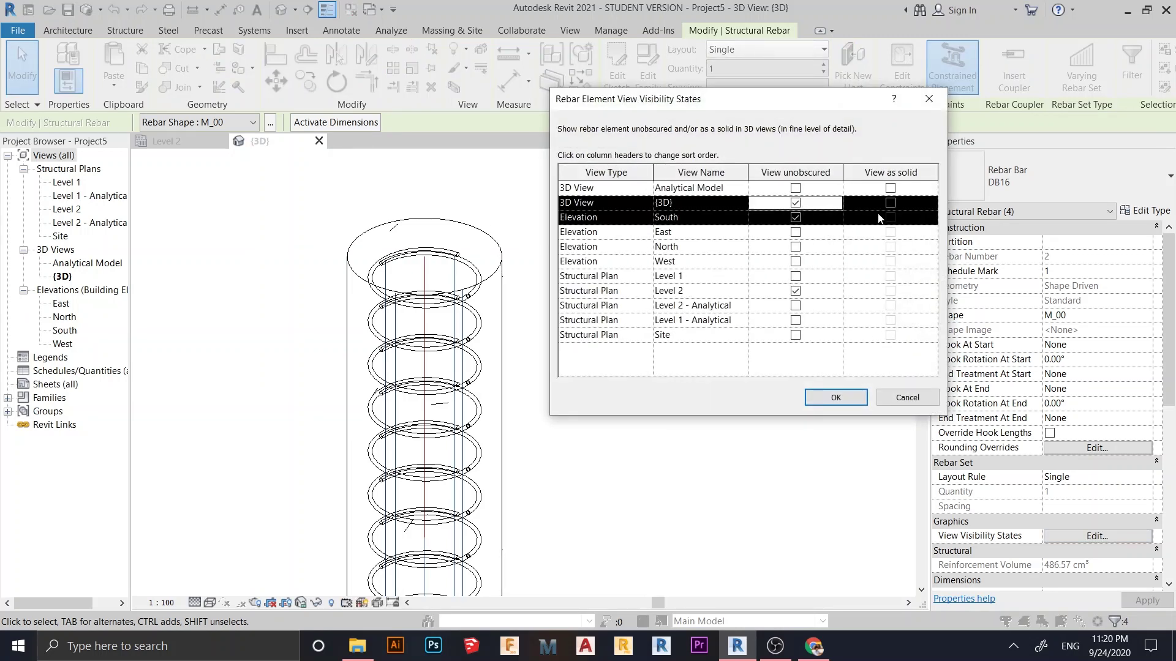
click(890, 204)
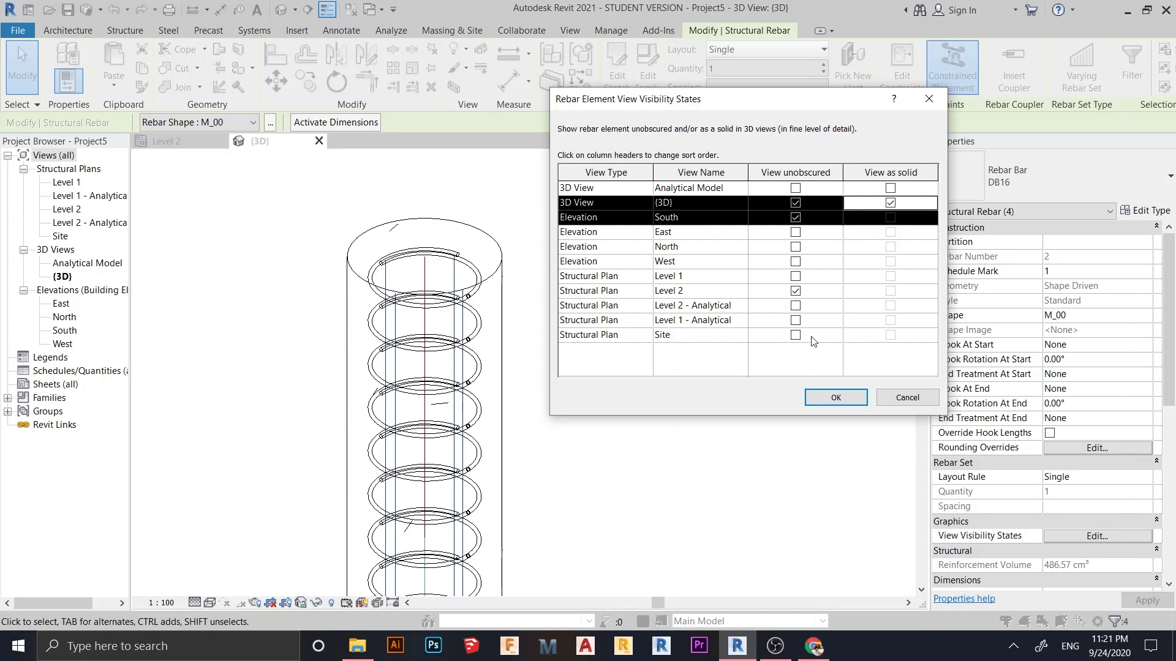
click(835, 397)
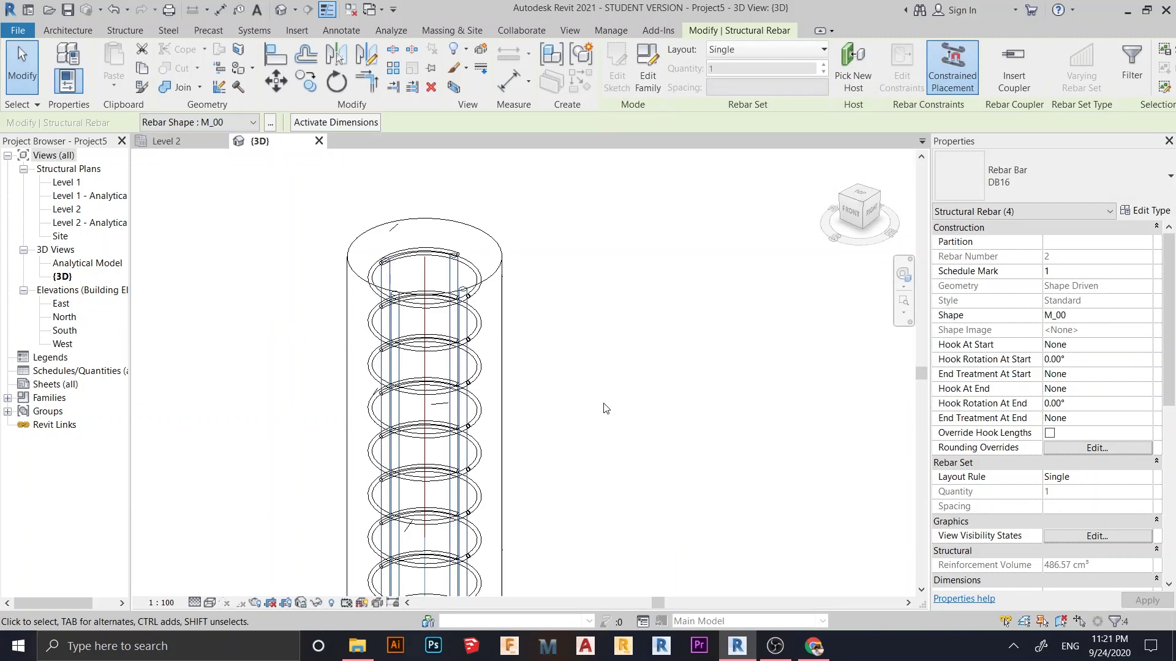
click(605, 409)
Switch the 3D view from wireframe to a visual style with filled surfaces and inspect the reinforcement at the column's top
scroll(602, 409, down, 2)
scroll(659, 512, down, 2)
shift+middle_drag(659, 512, 191, 637)
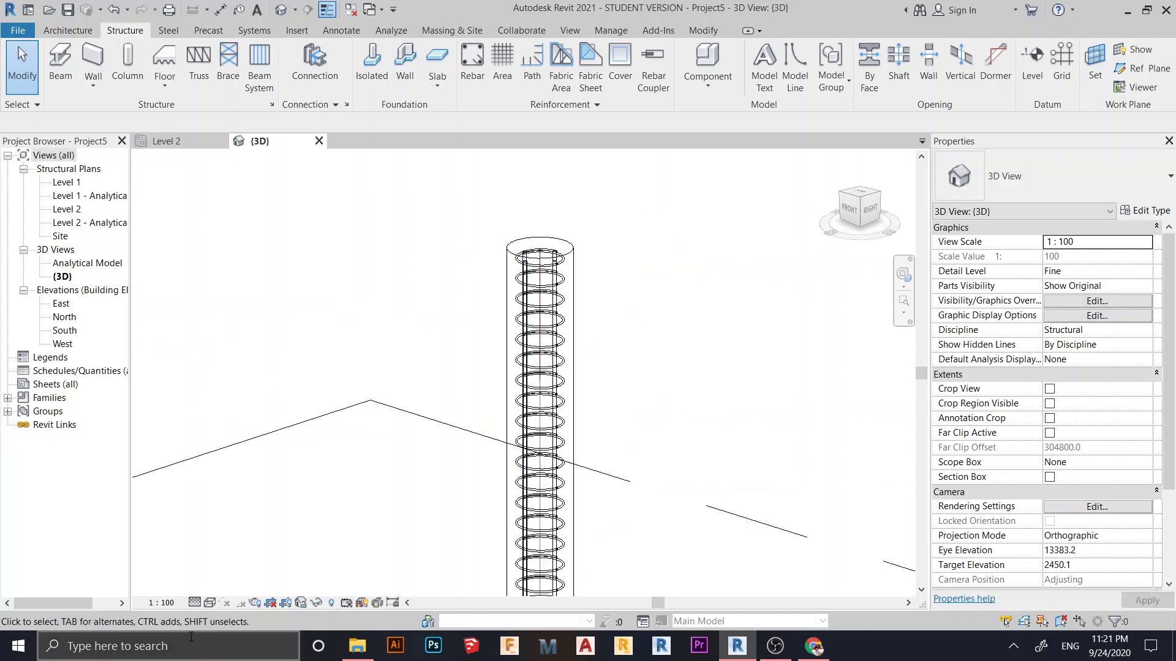
click(209, 603)
click(232, 579)
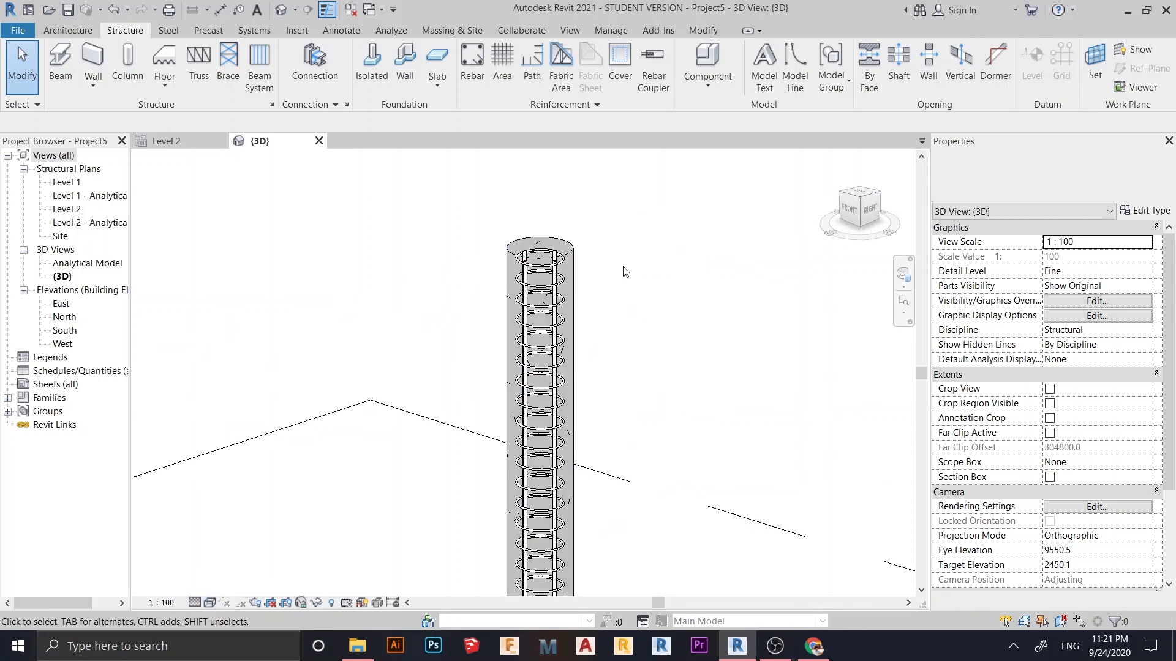
scroll(625, 271, up, 8)
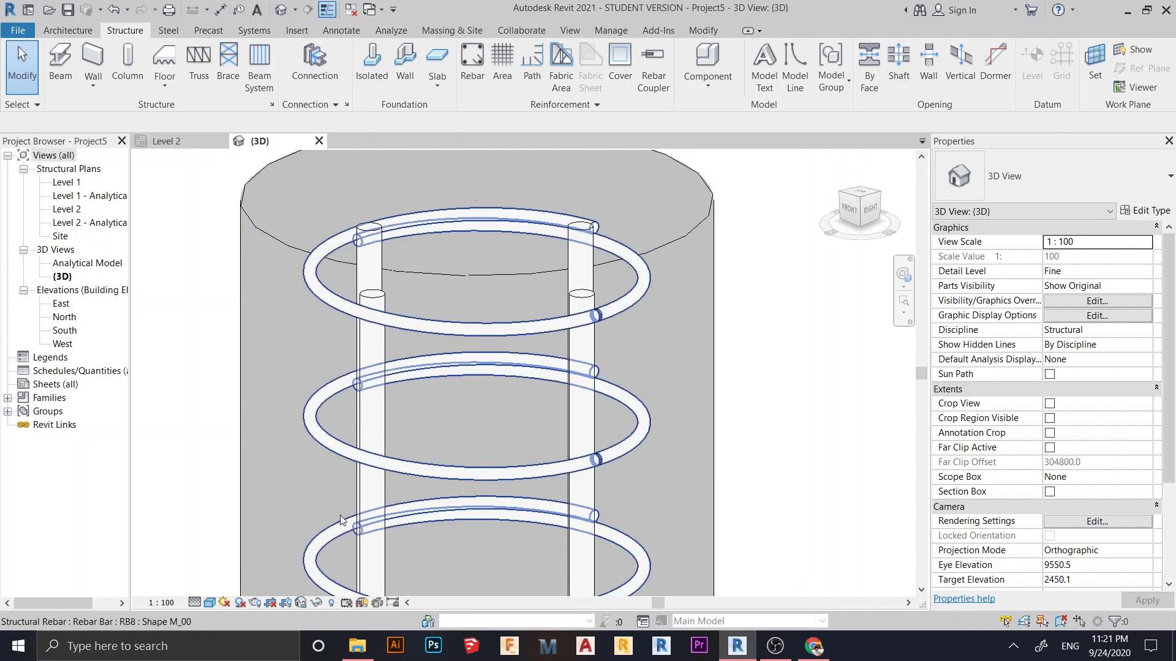
scroll(557, 512, down, 3)
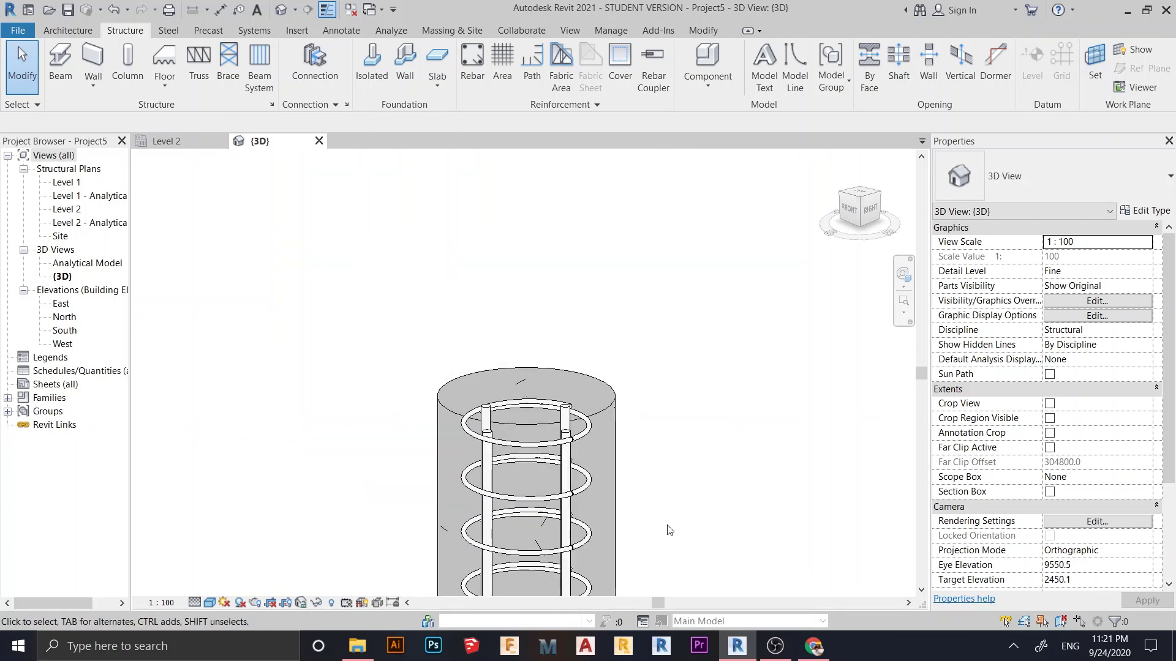
middle_drag(667, 532, 640, 368)
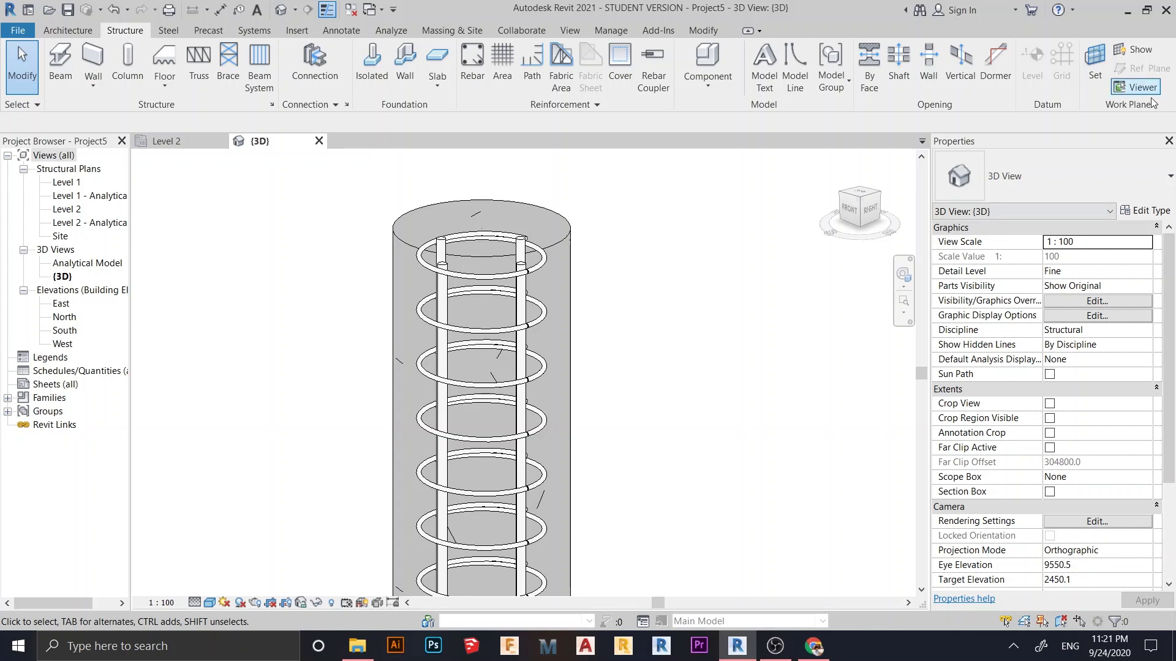
Open the material setting of the circular ties' RB8 bar type and create a new material in the Material Browser
scroll(658, 429, down, 3)
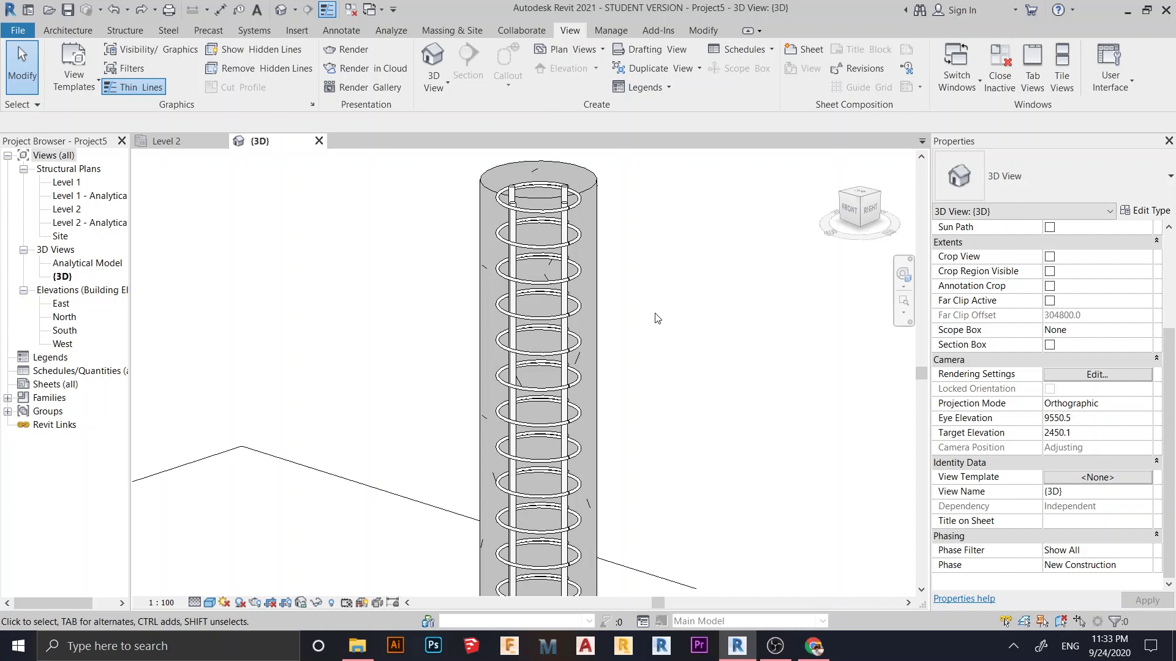
scroll(606, 423, up, 2)
scroll(604, 424, down, 2)
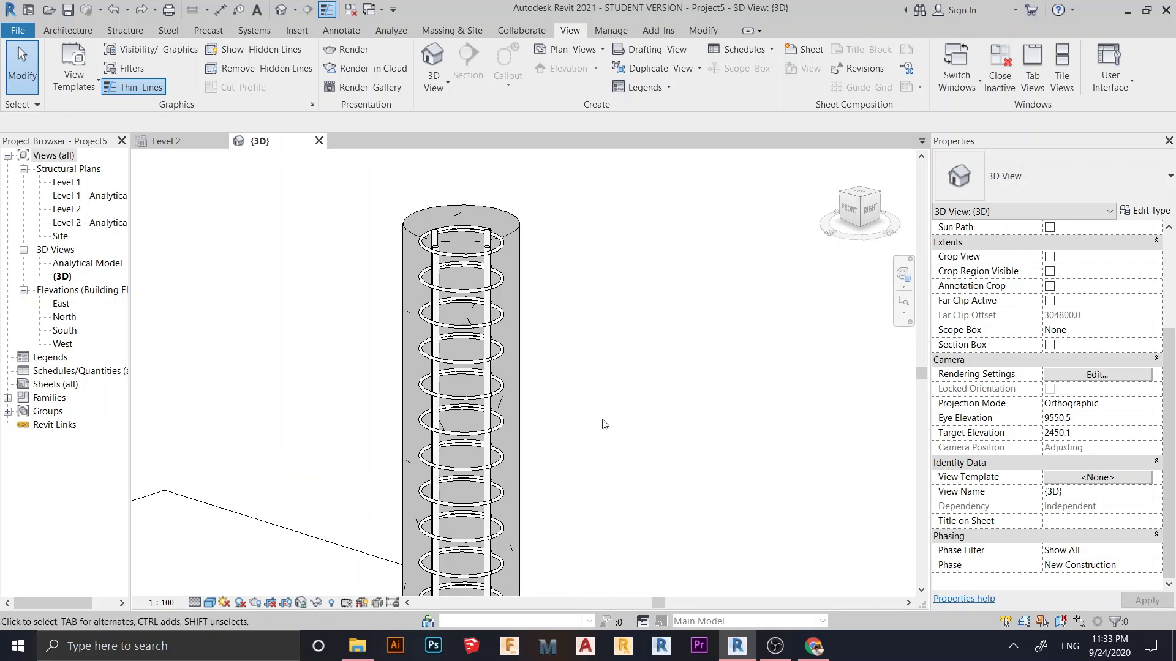
click(467, 292)
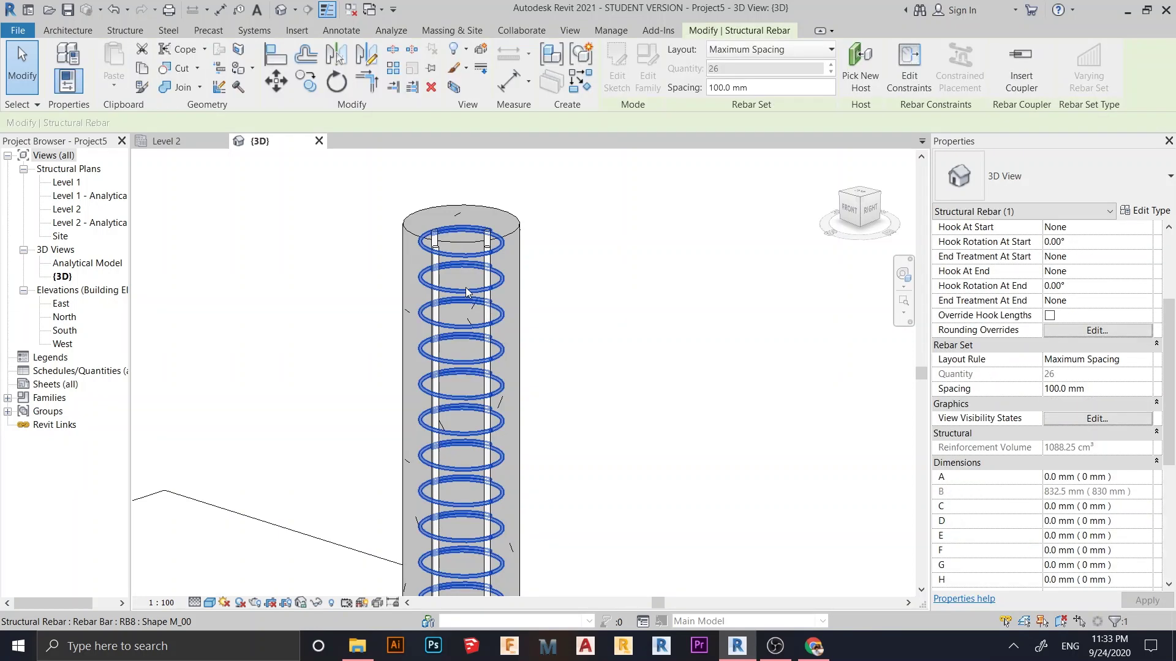
click(1137, 211)
drag(785, 93, 677, 74)
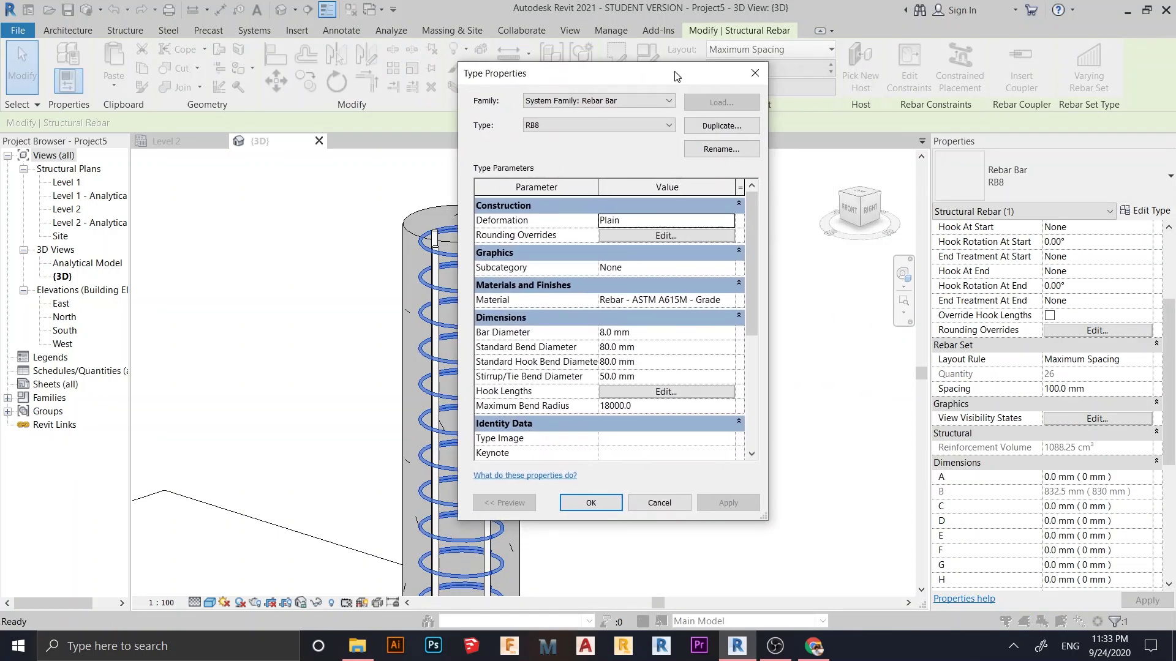
click(730, 303)
click(730, 303)
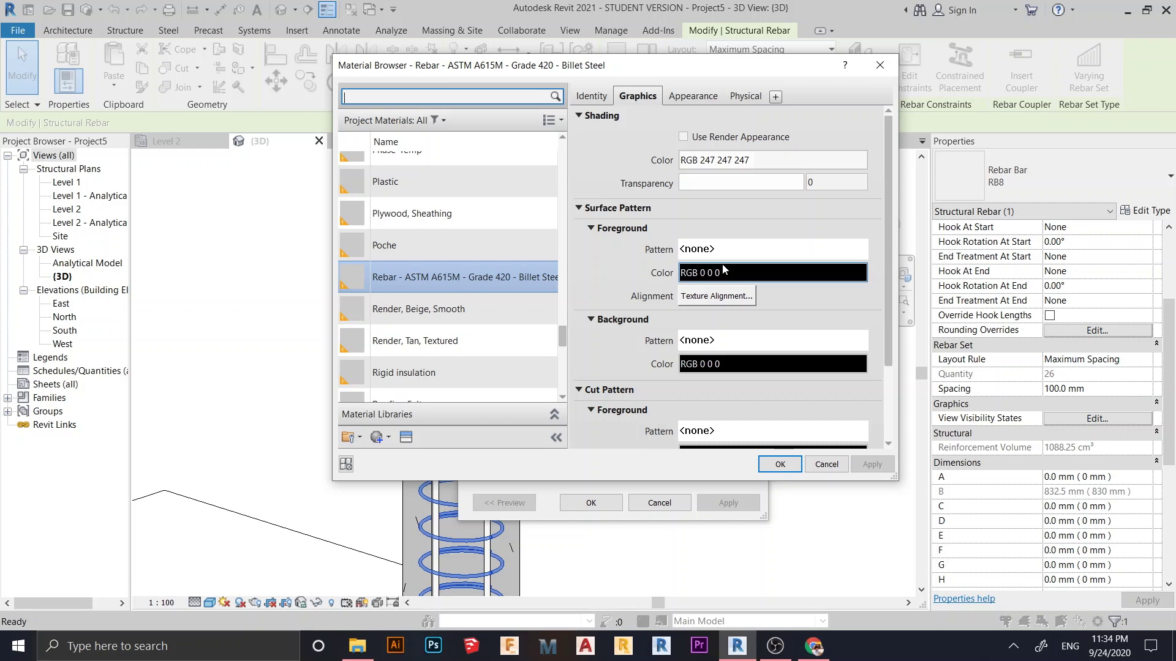
click(377, 439)
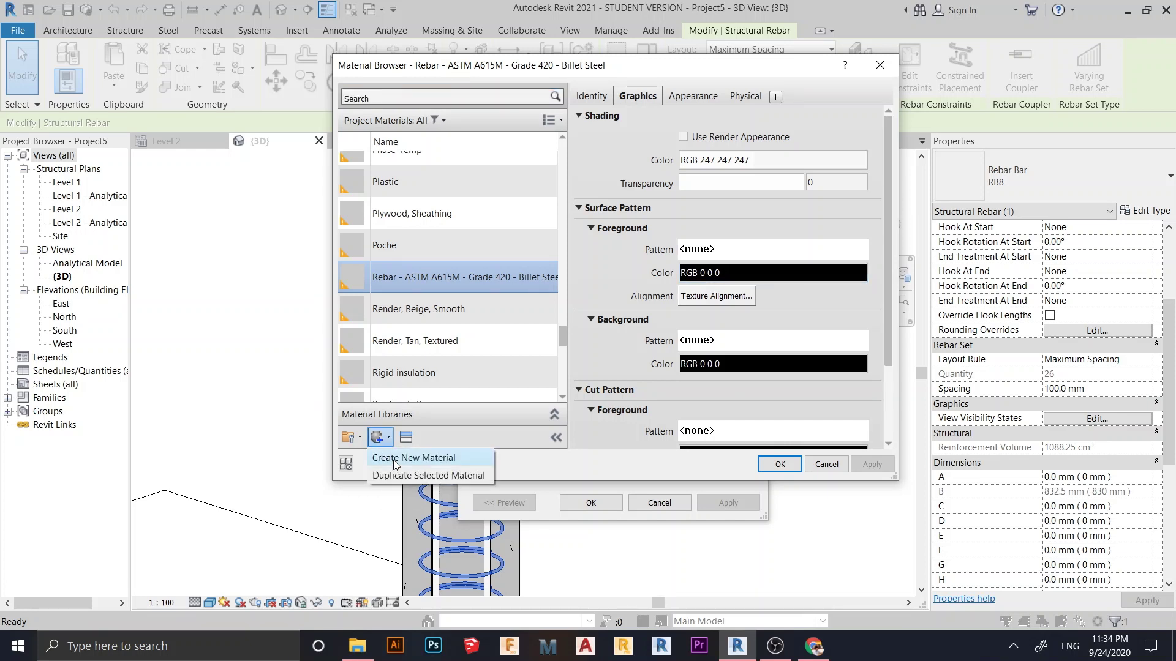
click(395, 458)
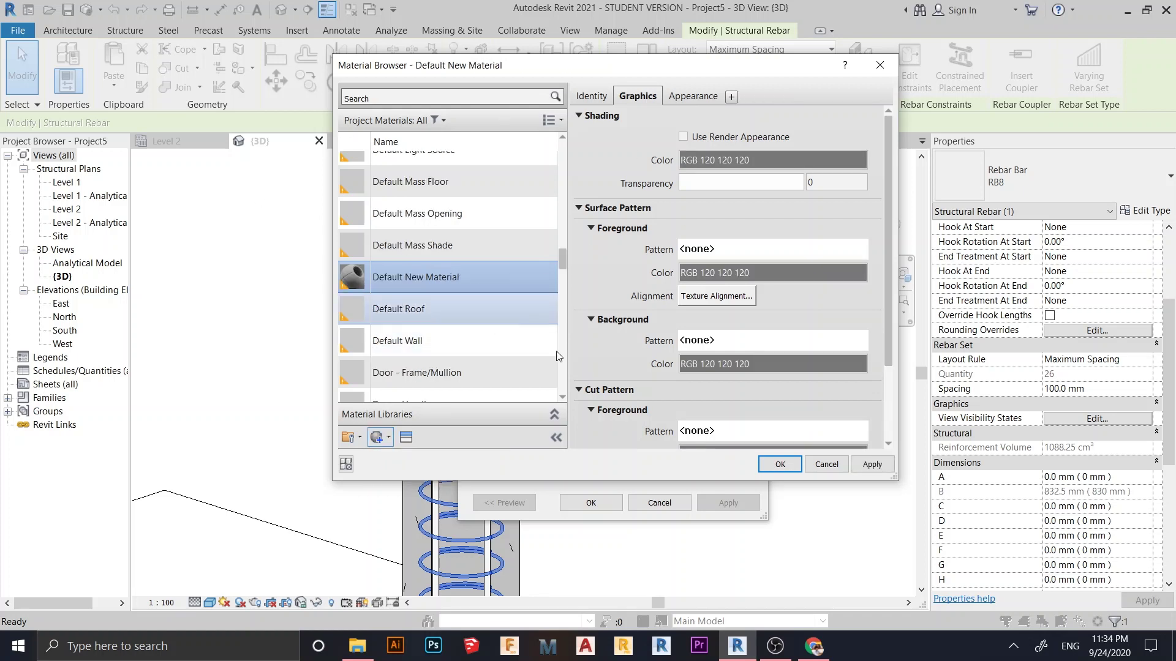
Set the generic appearance colour of the new material to green, RGB 0 255 0
click(677, 100)
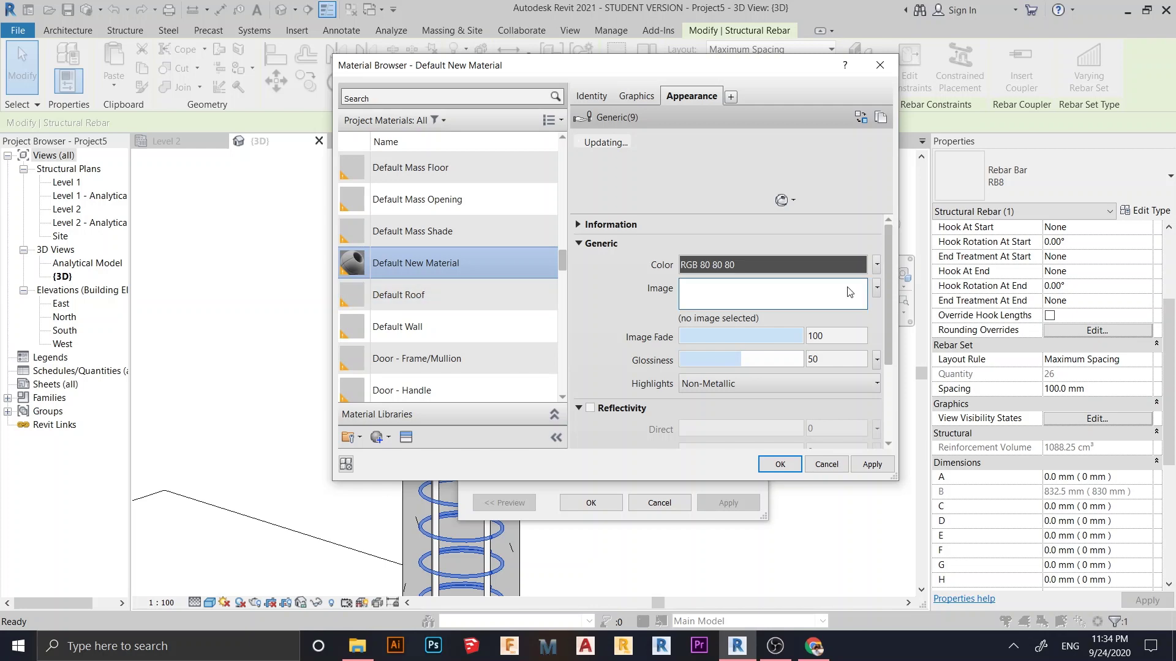
click(819, 266)
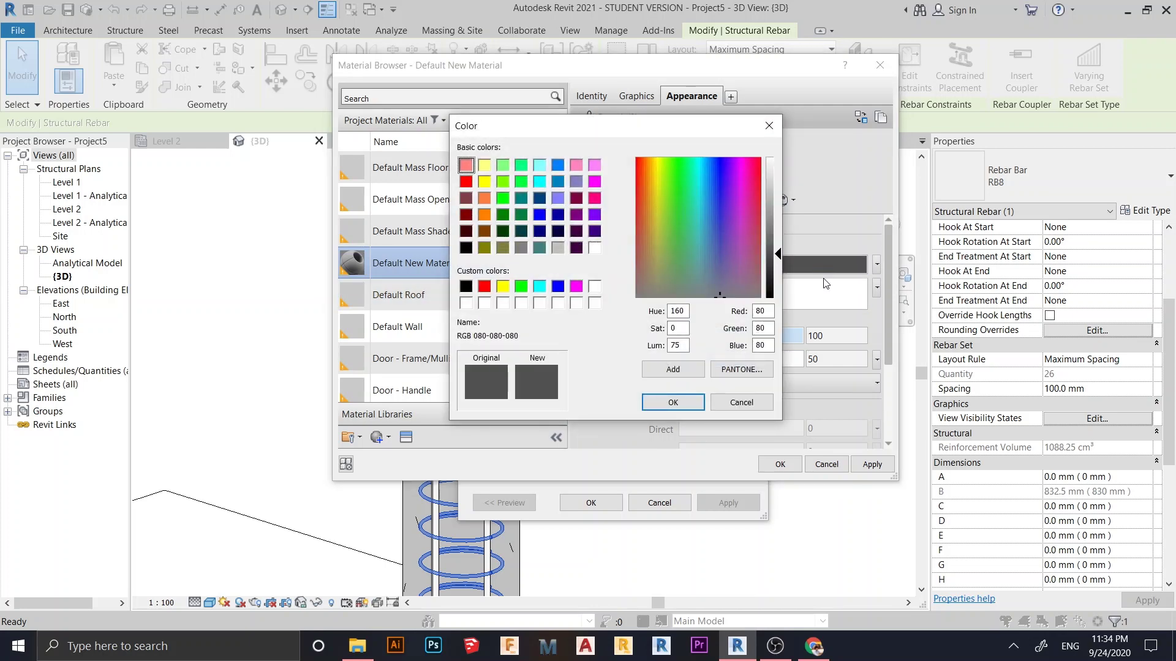
click(521, 286)
click(670, 404)
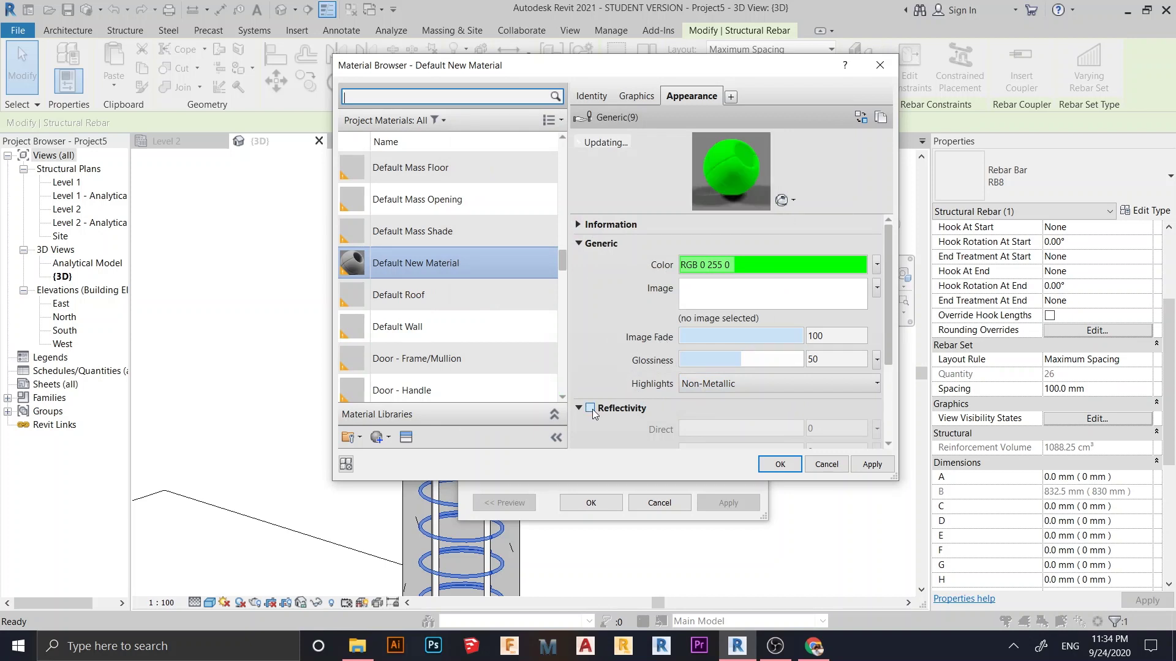
Enable and adjust the new material's reflectivity, and assign Default New Material to the RB8 bar type
click(590, 408)
scroll(592, 409, down, 2)
drag(724, 357, 701, 380)
click(872, 464)
click(779, 464)
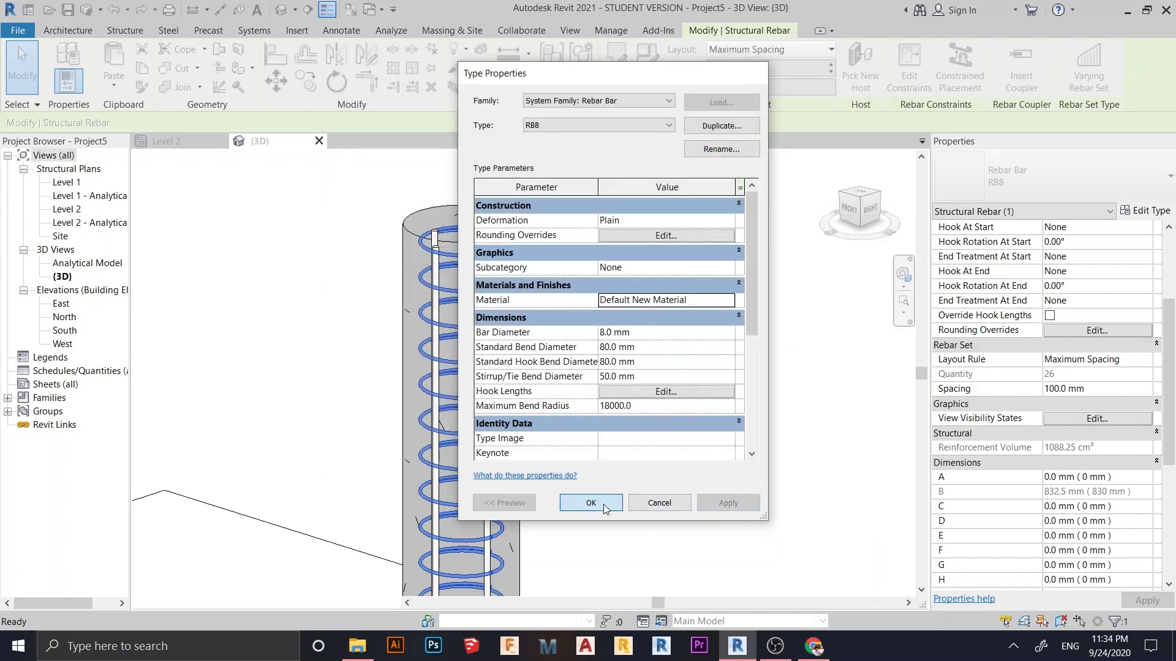
click(604, 504)
click(638, 425)
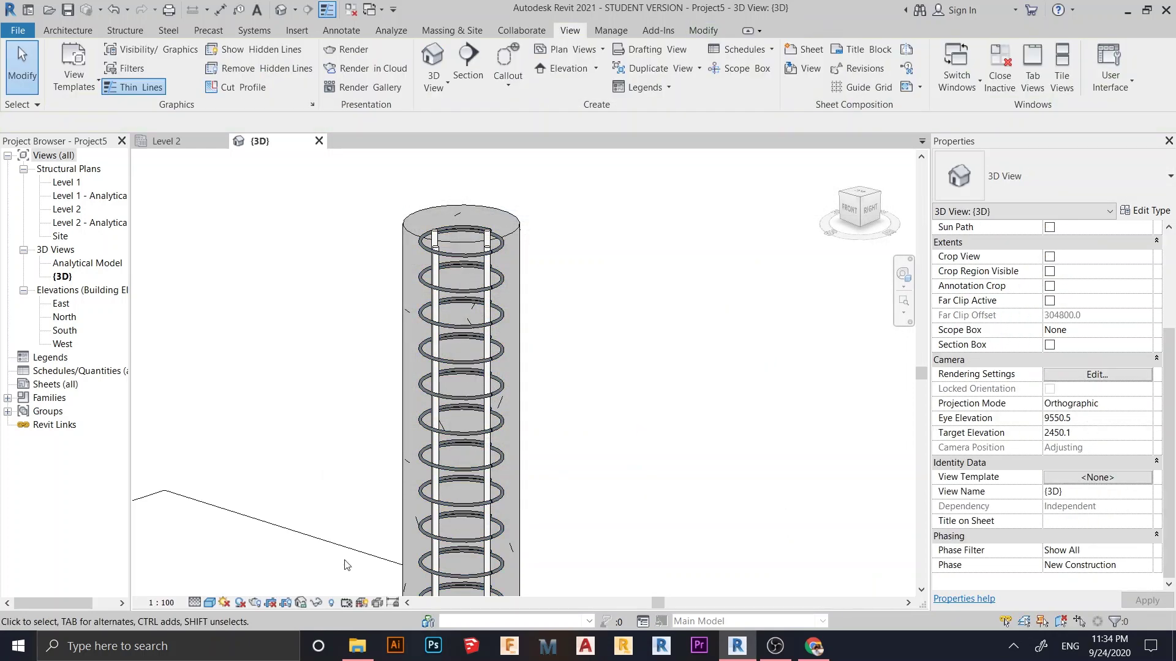
Switch the 3D view to the Realistic visual style and inspect the ties and vertical bars along the column's height
click(209, 604)
click(245, 586)
scroll(509, 244, up, 3)
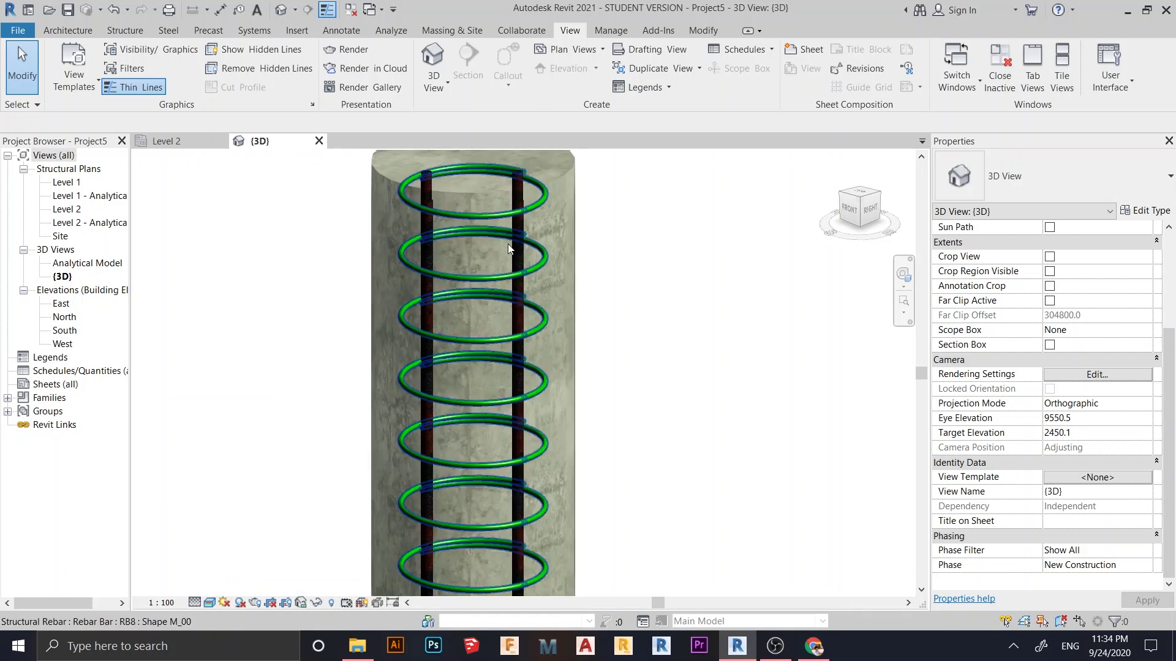
scroll(508, 244, up, 5)
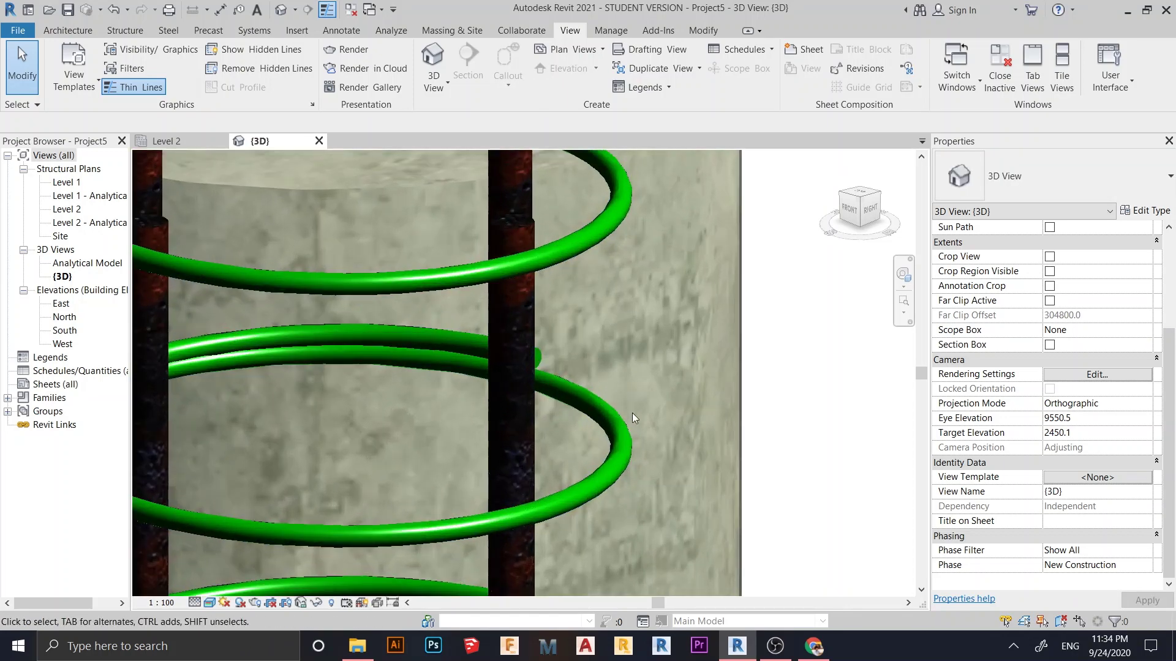
scroll(632, 412, down, 5)
middle_drag(632, 413, 609, 354)
scroll(583, 385, up, 2)
scroll(583, 385, down, 1)
scroll(446, 488, up, 5)
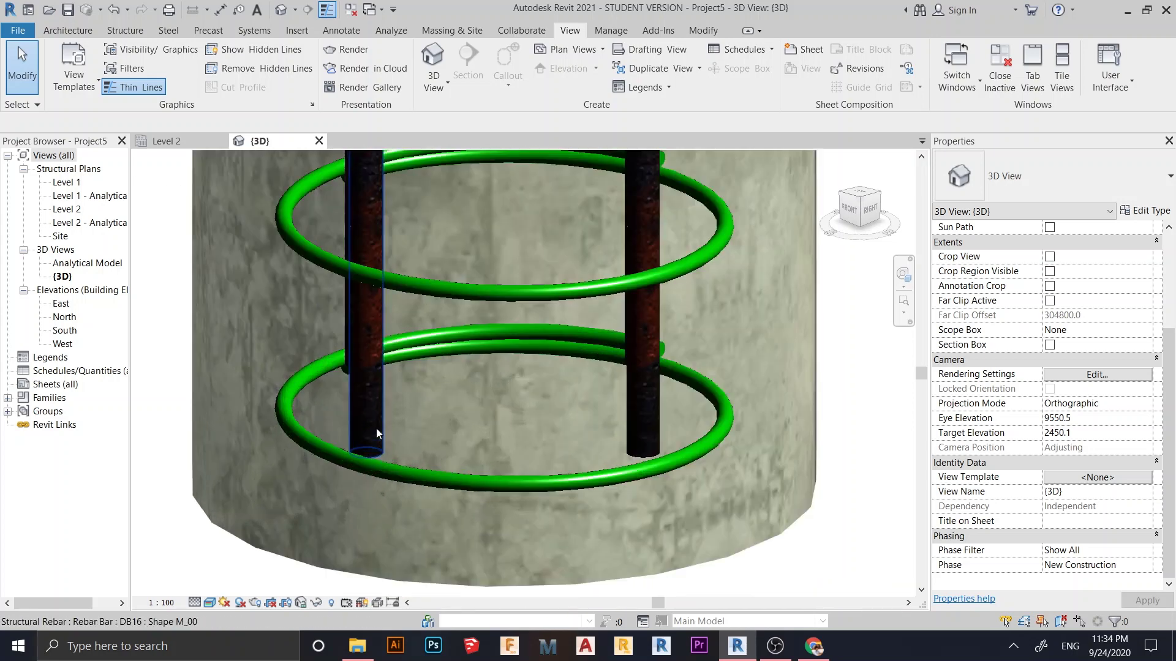
scroll(406, 383, down, 6)
middle_drag(419, 347, 525, 373)
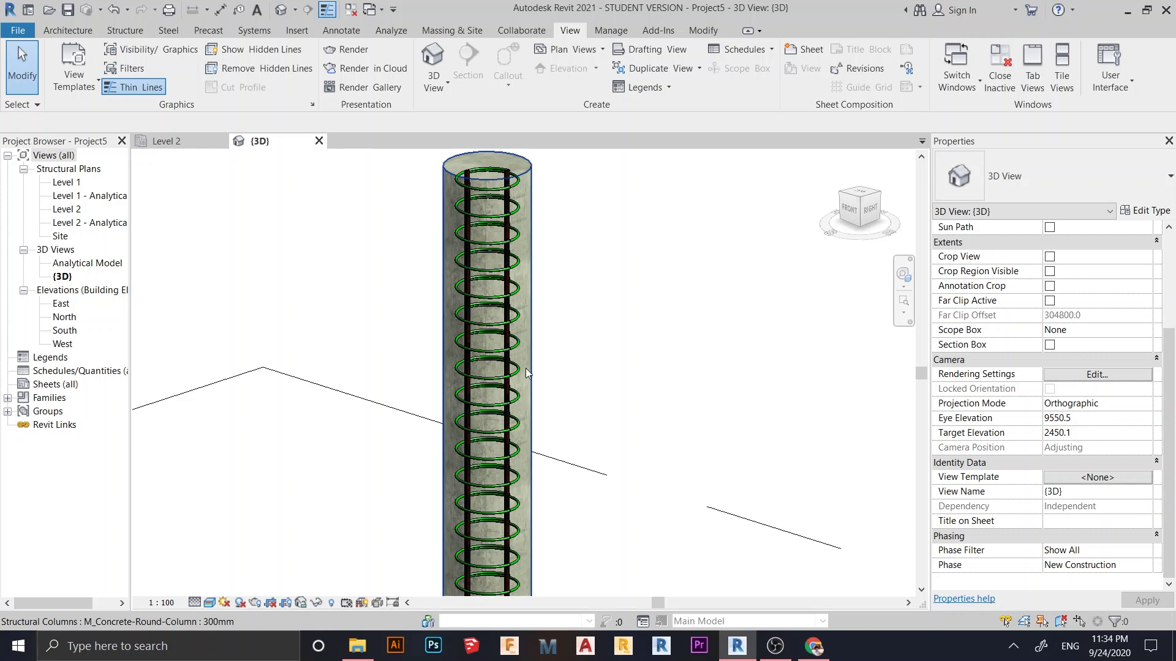
middle_drag(651, 518, 623, 432)
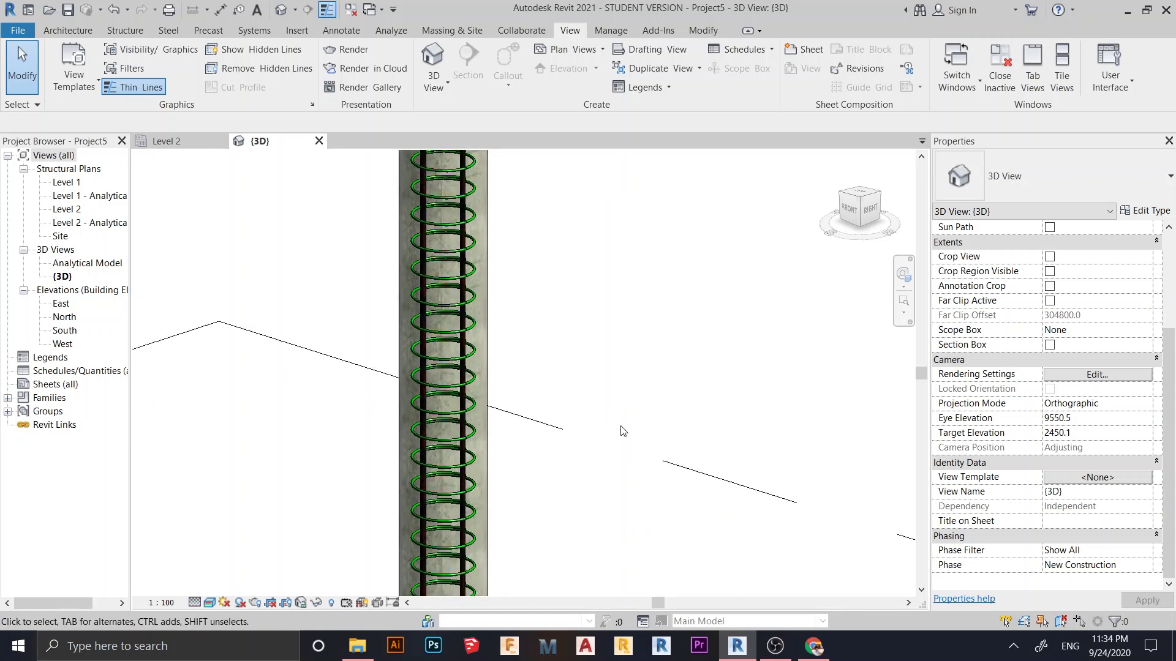
scroll(623, 431, down, 1)
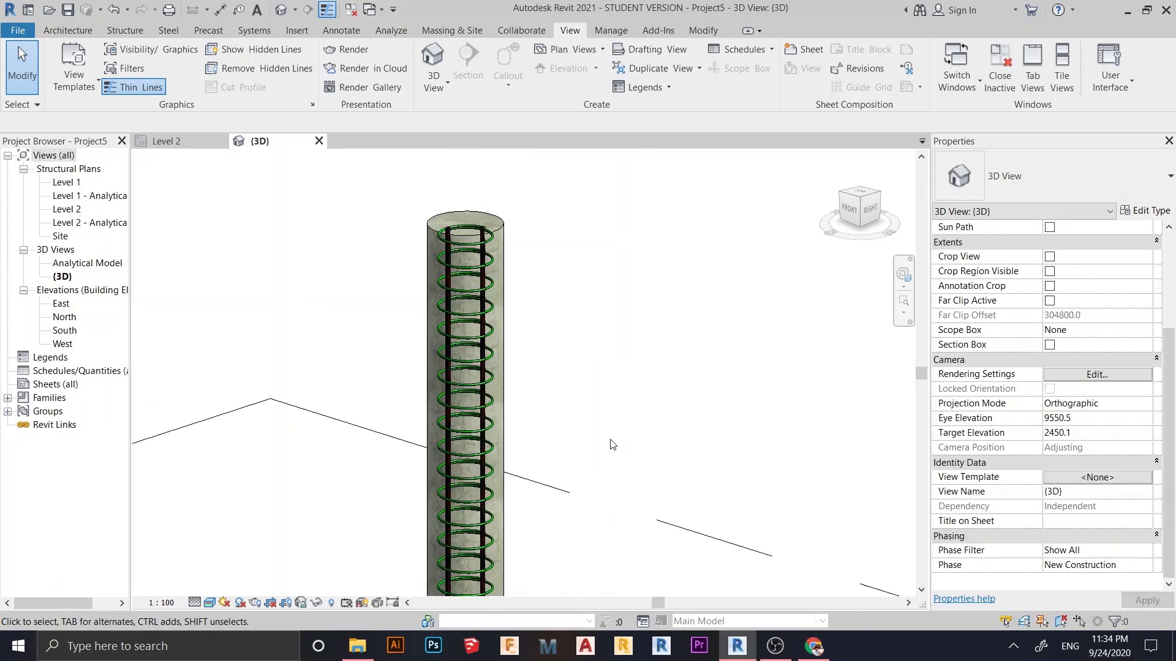
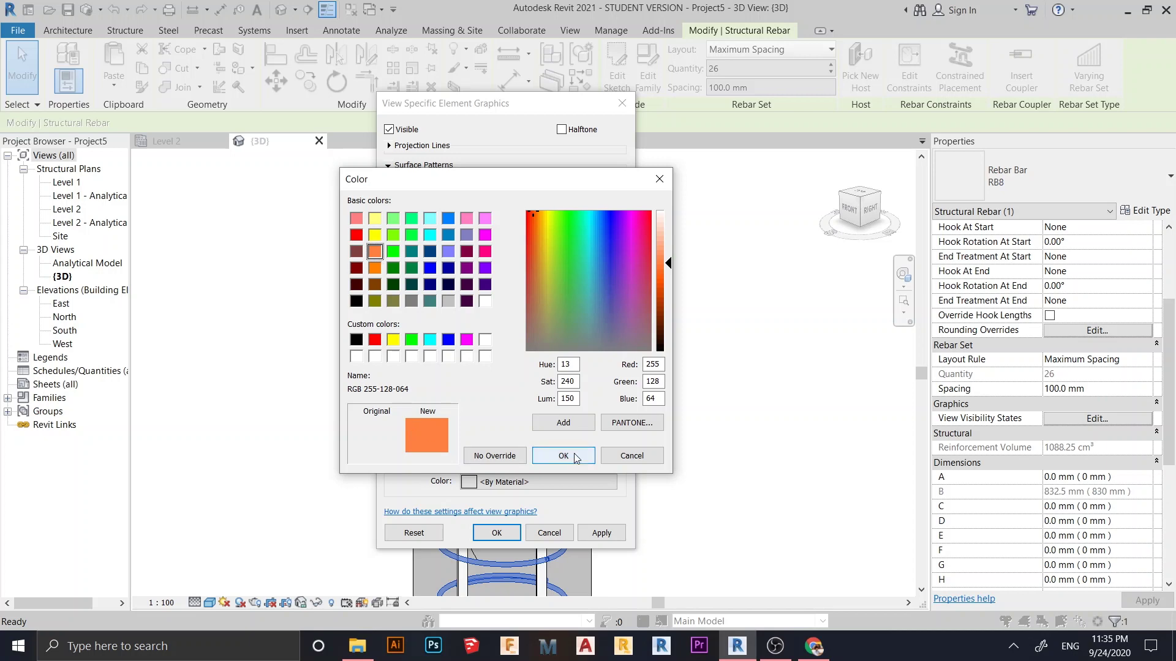
Apply a view-specific override giving the circular ties a solid-fill surface background in RGB 255-128-064
click(601, 533)
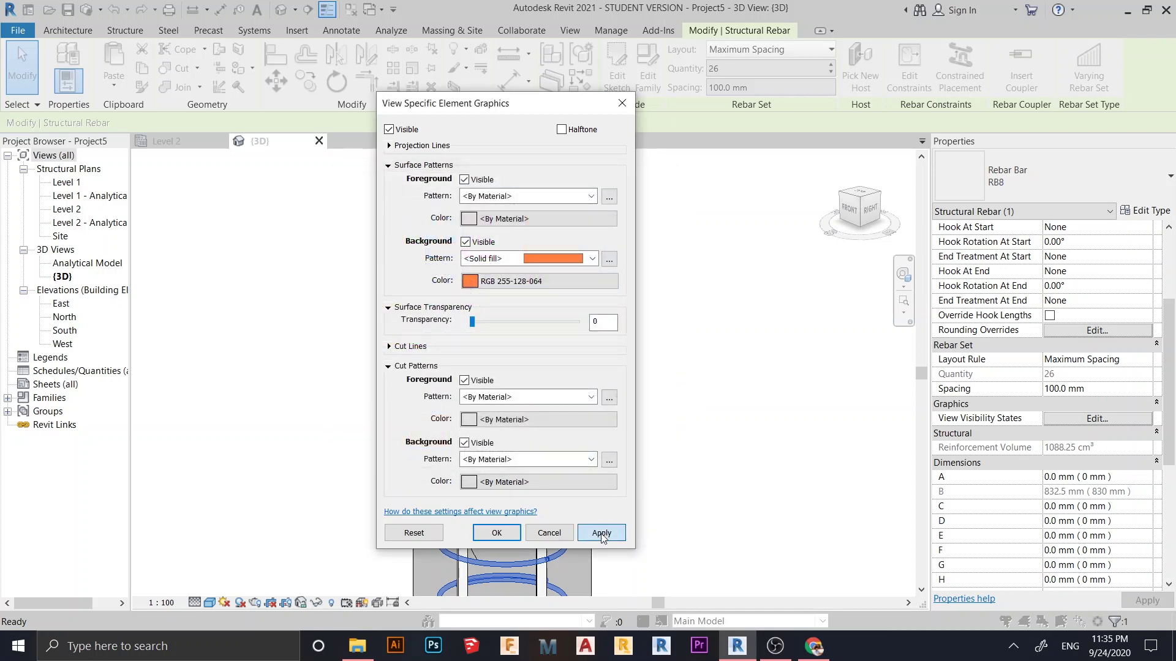
click(478, 534)
key(Escape)
scroll(575, 215, up, 5)
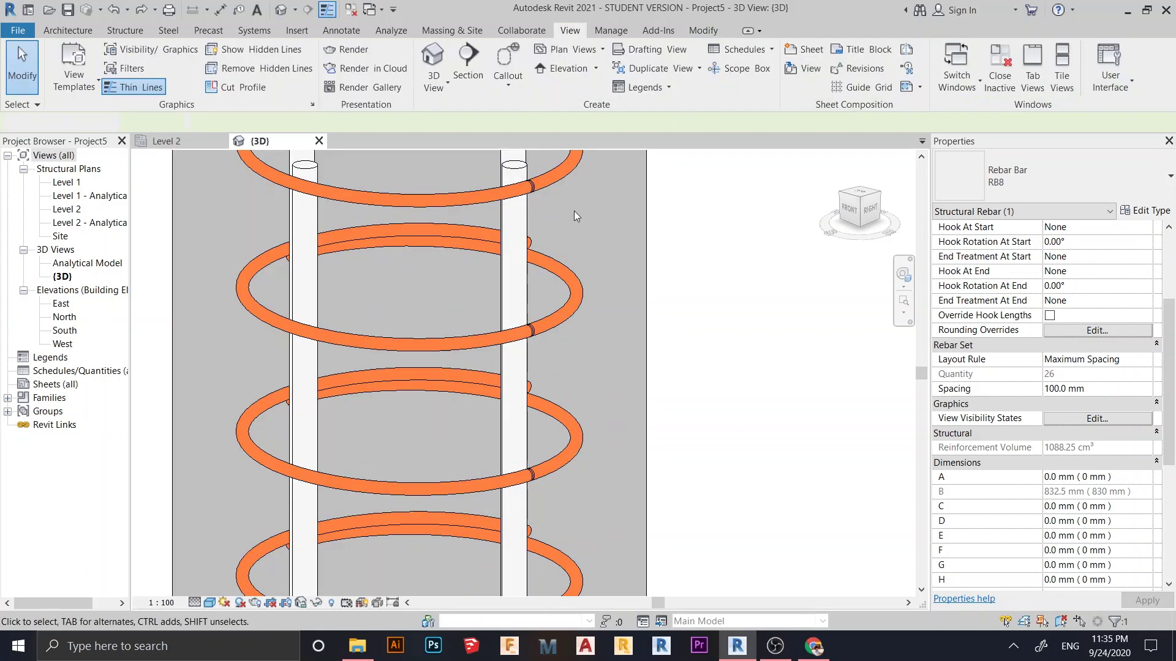
middle_drag(574, 215, 433, 323)
scroll(467, 352, down, 4)
scroll(453, 316, up, 3)
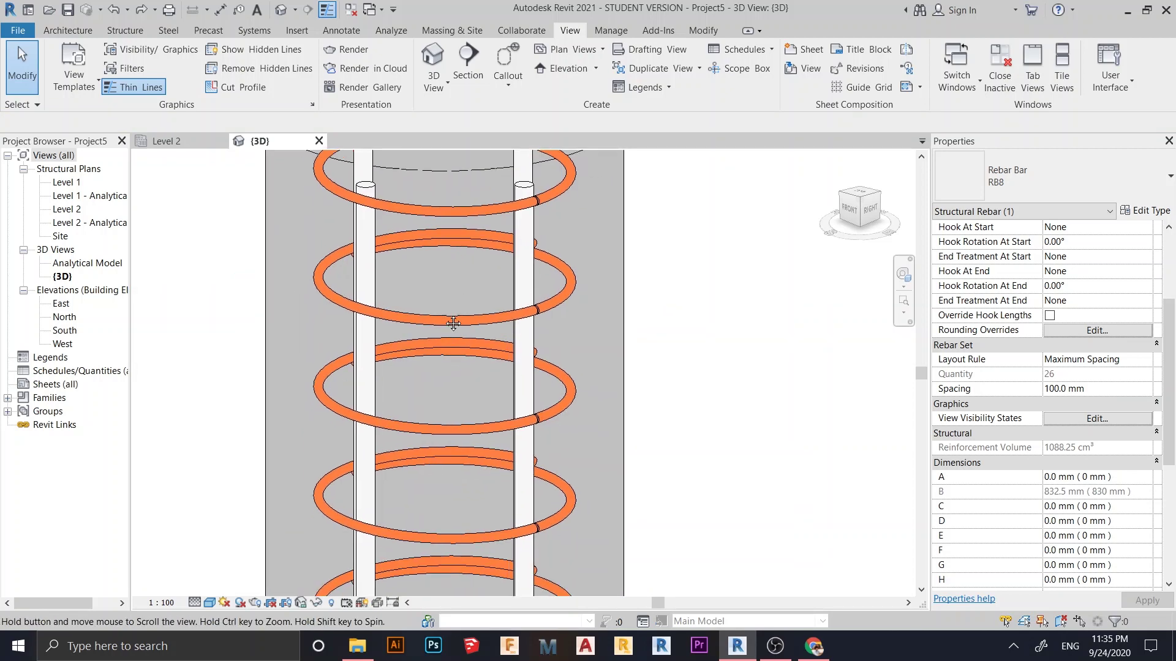
scroll(453, 315, down, 3)
Display the 3D view in the Realistic style and check how the overridden ties look near the column's top
click(210, 603)
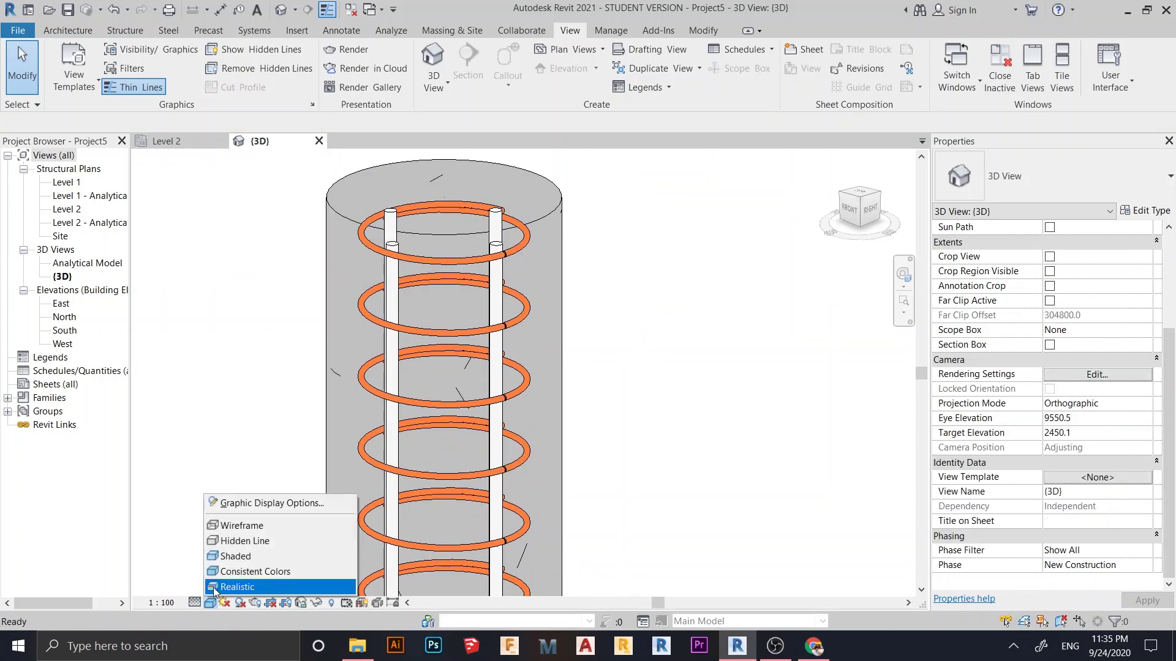
click(238, 586)
scroll(447, 351, up, 3)
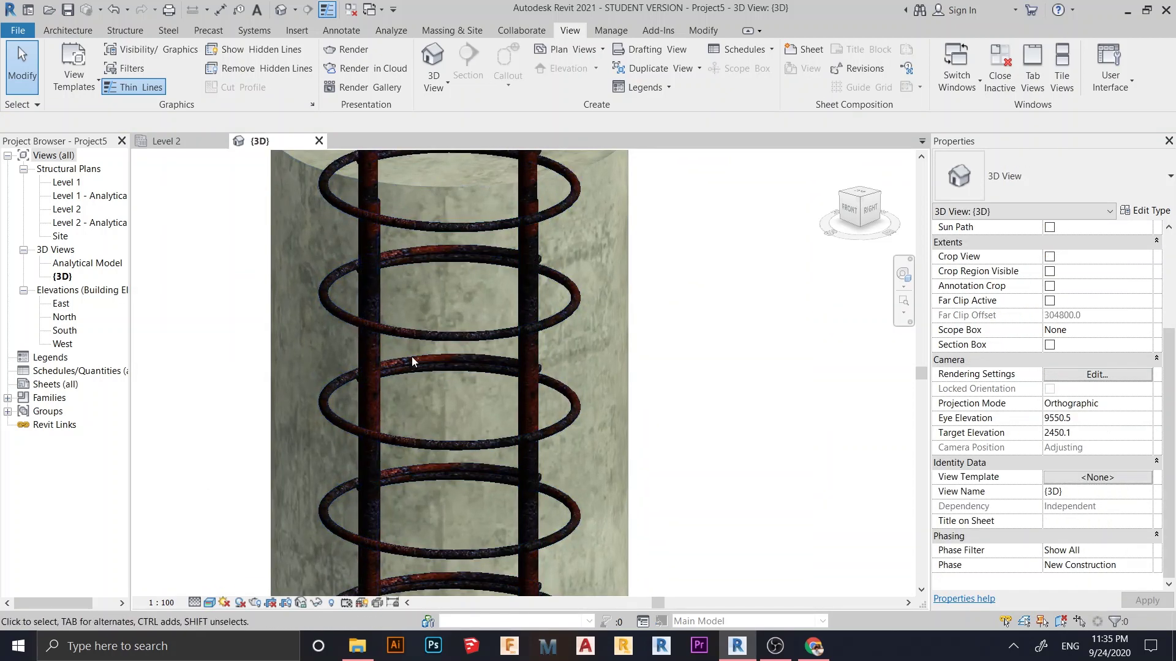
scroll(425, 382, up, 2)
scroll(425, 308, down, 3)
scroll(425, 308, up, 3)
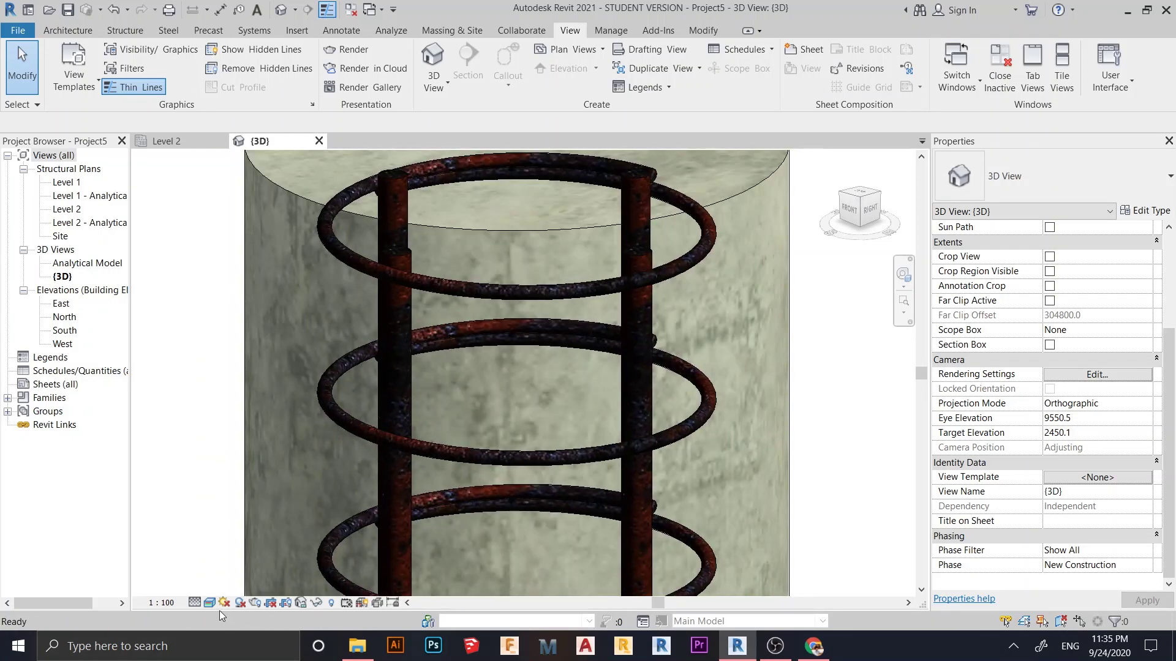
Change the 3D view to the Shaded visual style and examine the overridden ties up close
click(210, 602)
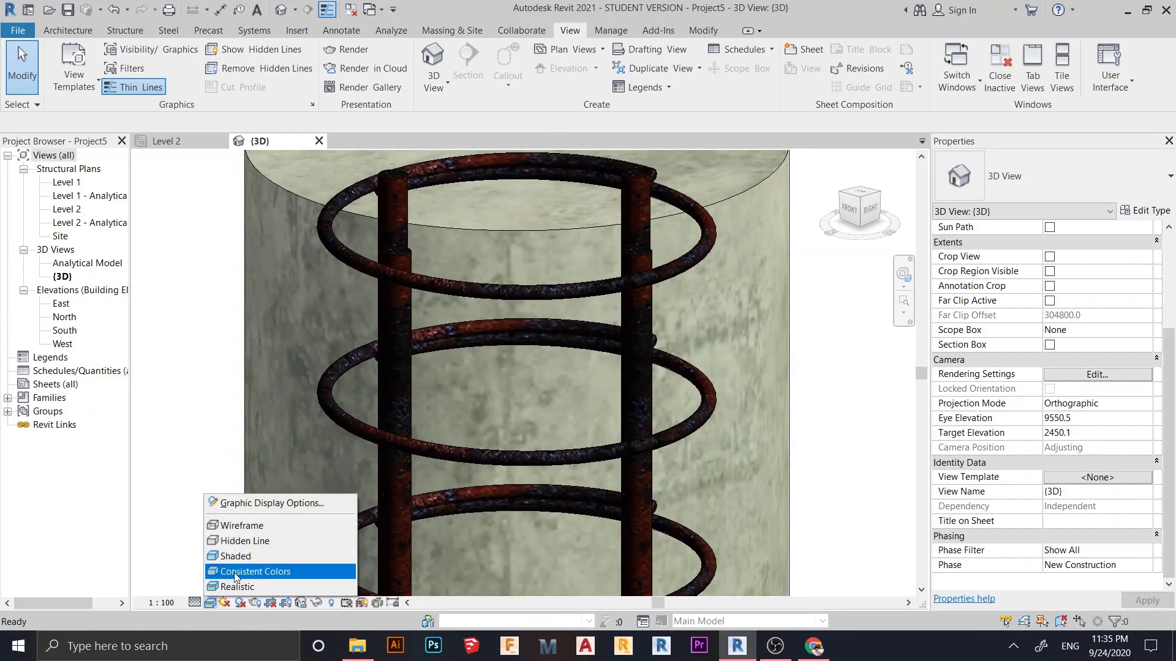
click(264, 558)
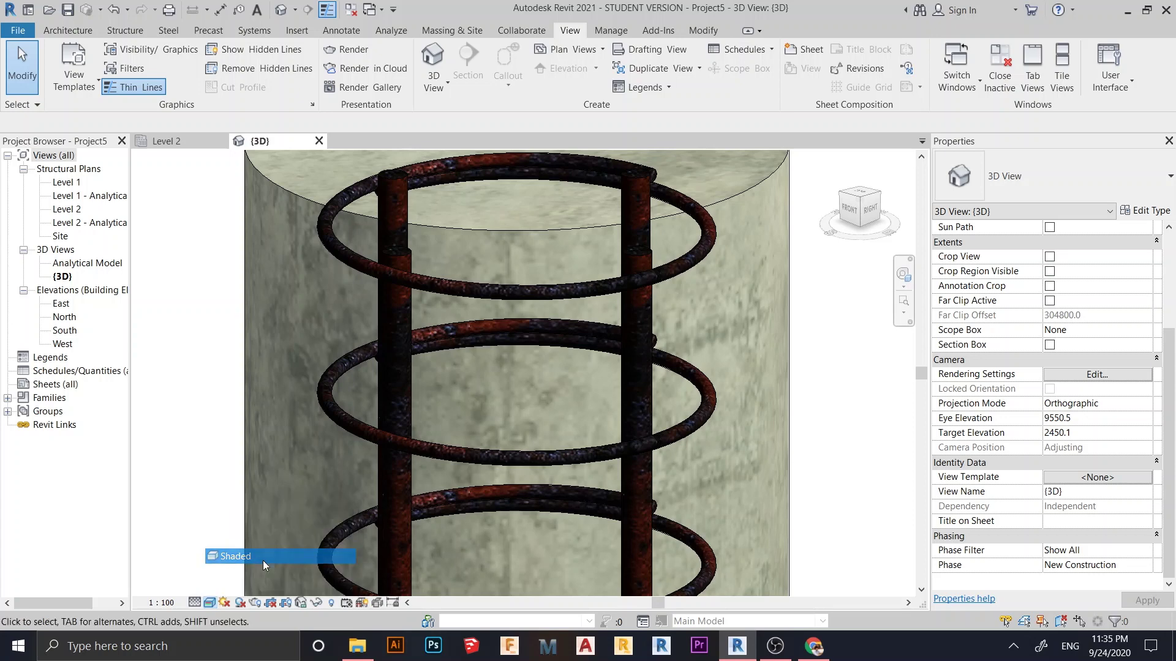
scroll(563, 428, down, 3)
scroll(563, 429, up, 2)
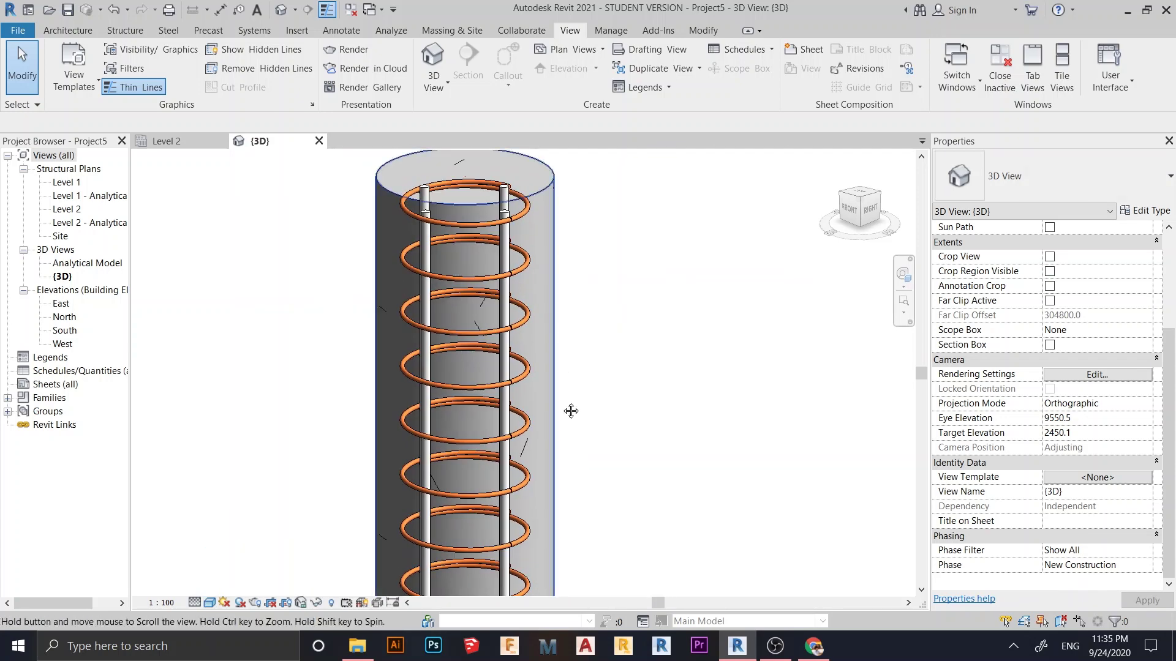
scroll(420, 365, up, 3)
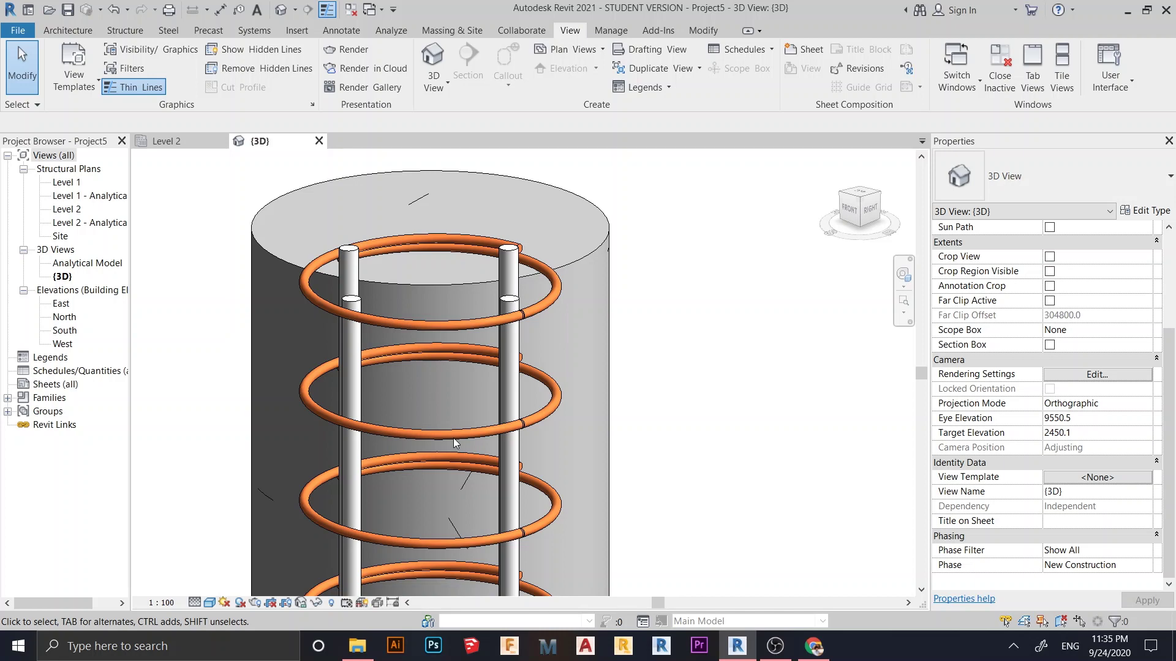
scroll(454, 442, up, 3)
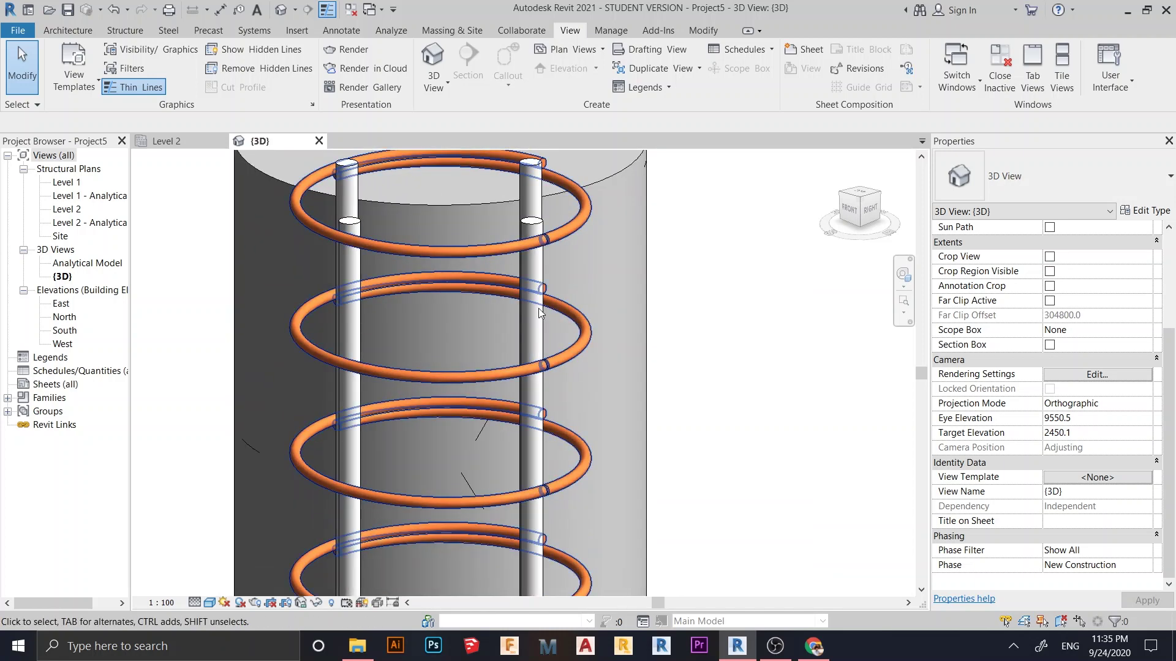
Override the surface background colour of the front-right DB16 vertical bar with Green in the 3D view
click(527, 311)
right_click(717, 271)
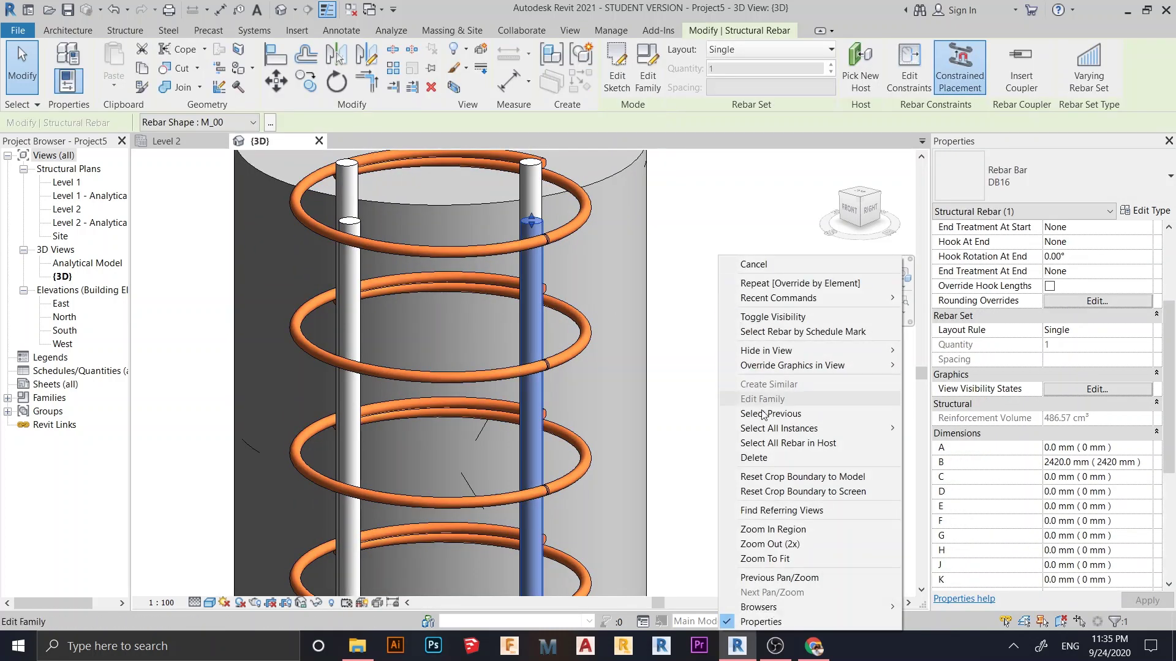
mouse_move(801, 365)
click(942, 366)
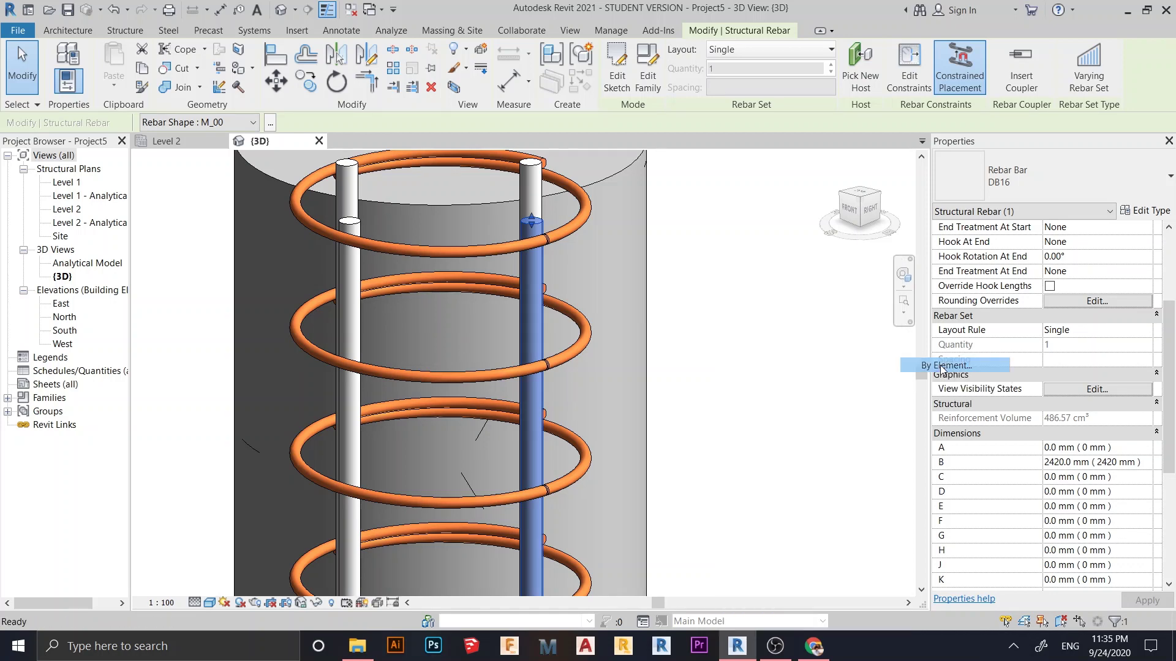
click(527, 282)
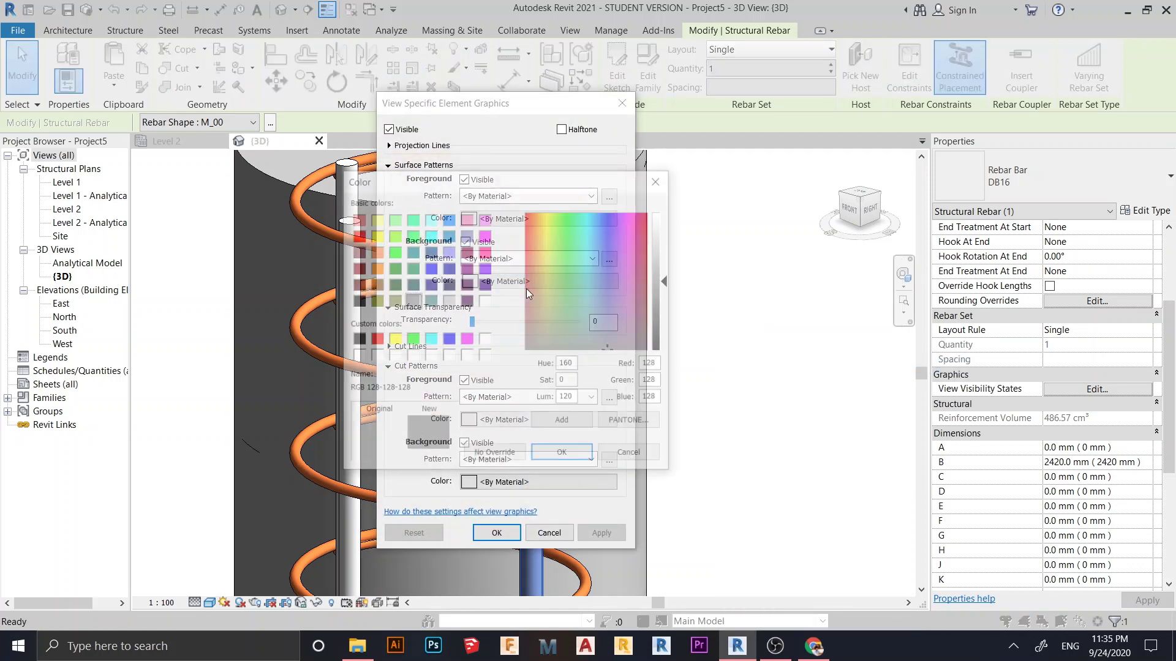
click(373, 252)
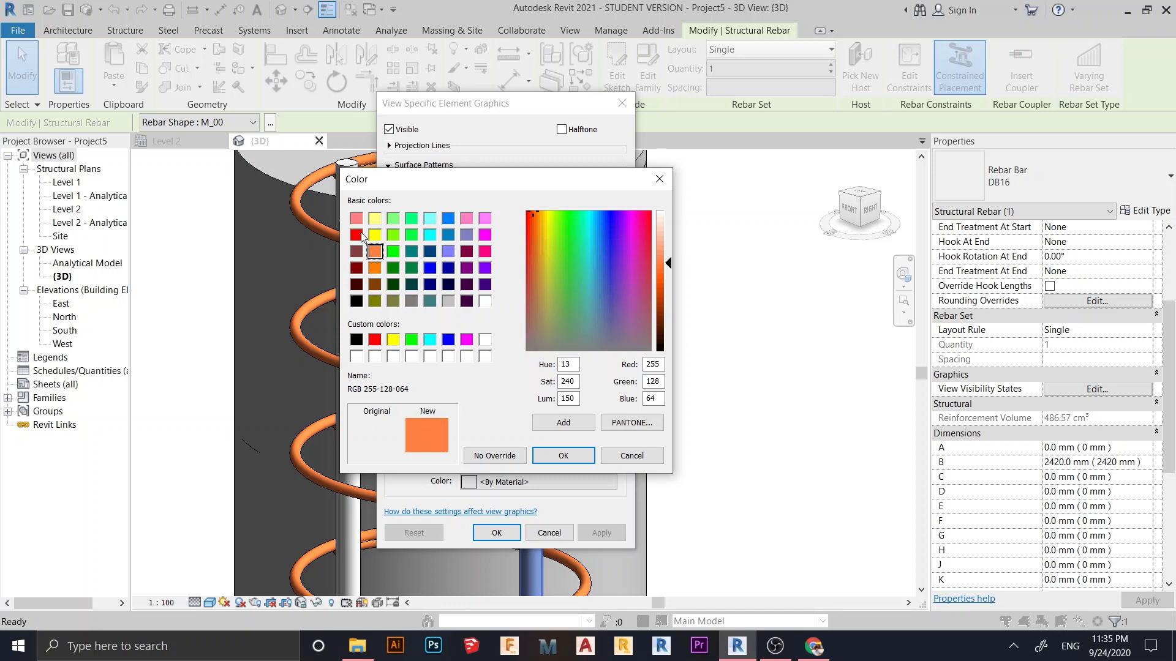
click(360, 235)
click(411, 339)
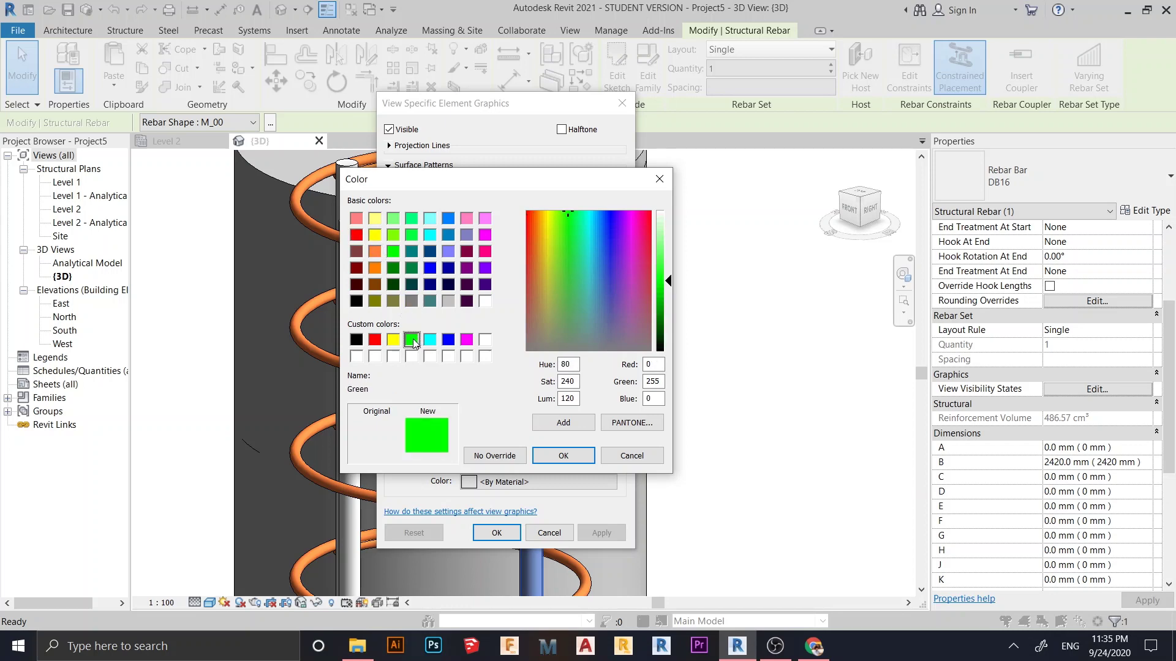
click(564, 456)
Set the DB16 bar's surface background pattern to Solid fill, accept the element override and inspect the bar
click(591, 259)
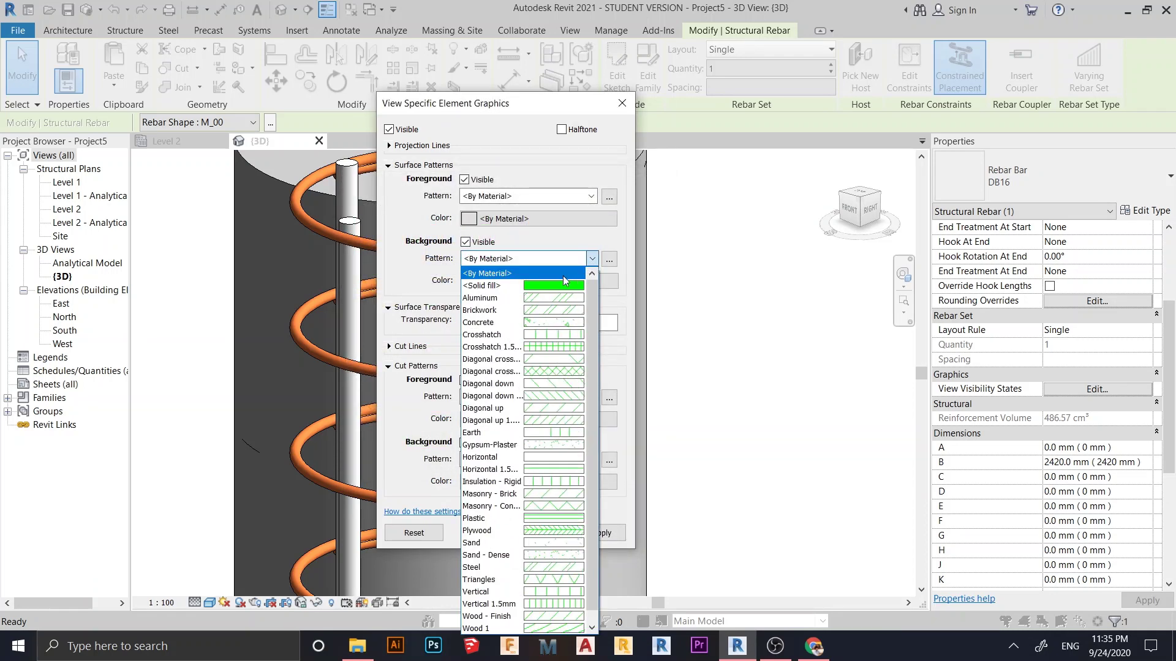
click(522, 283)
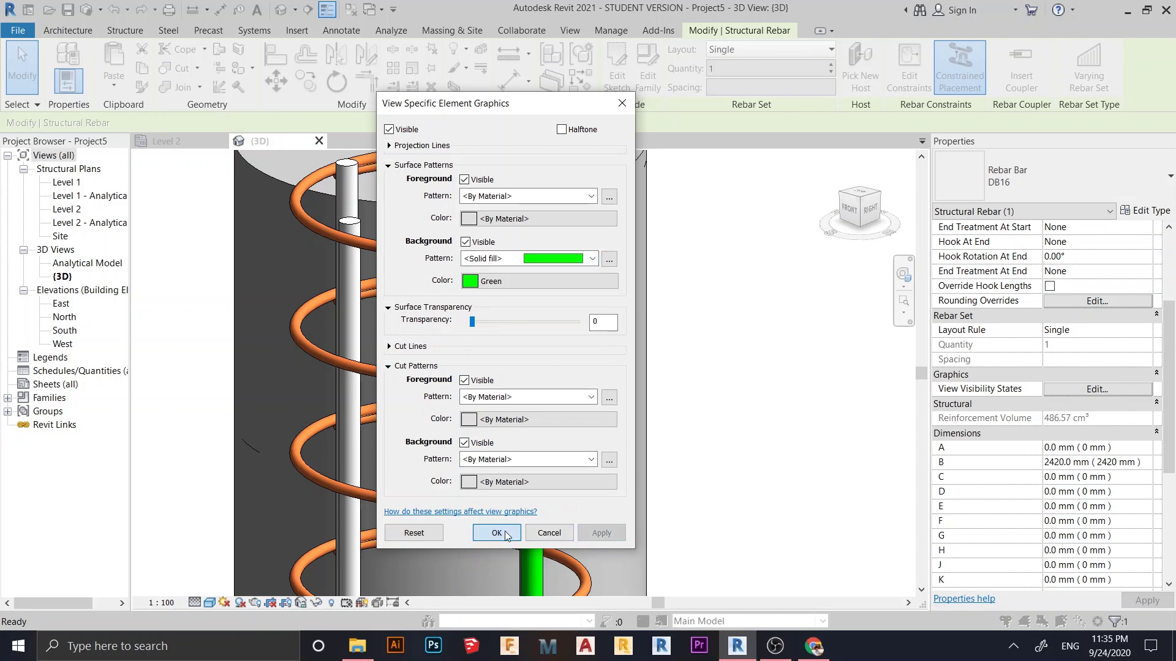
click(497, 533)
click(719, 418)
scroll(762, 351, down, 5)
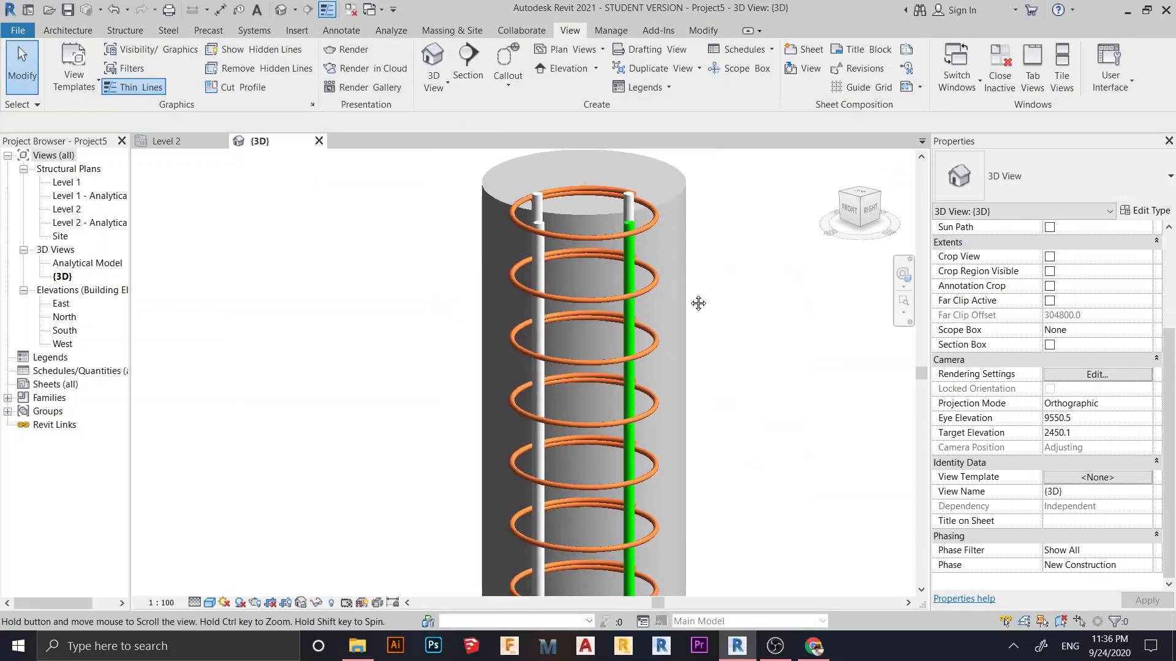
scroll(601, 288, up, 5)
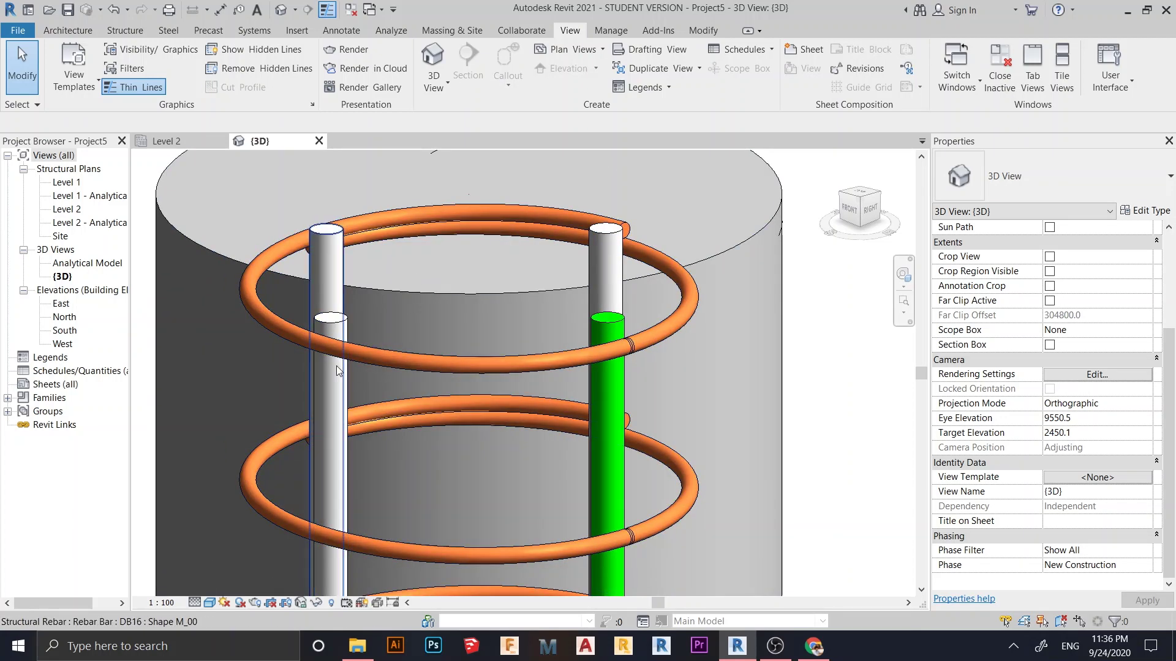
scroll(674, 370, down, 3)
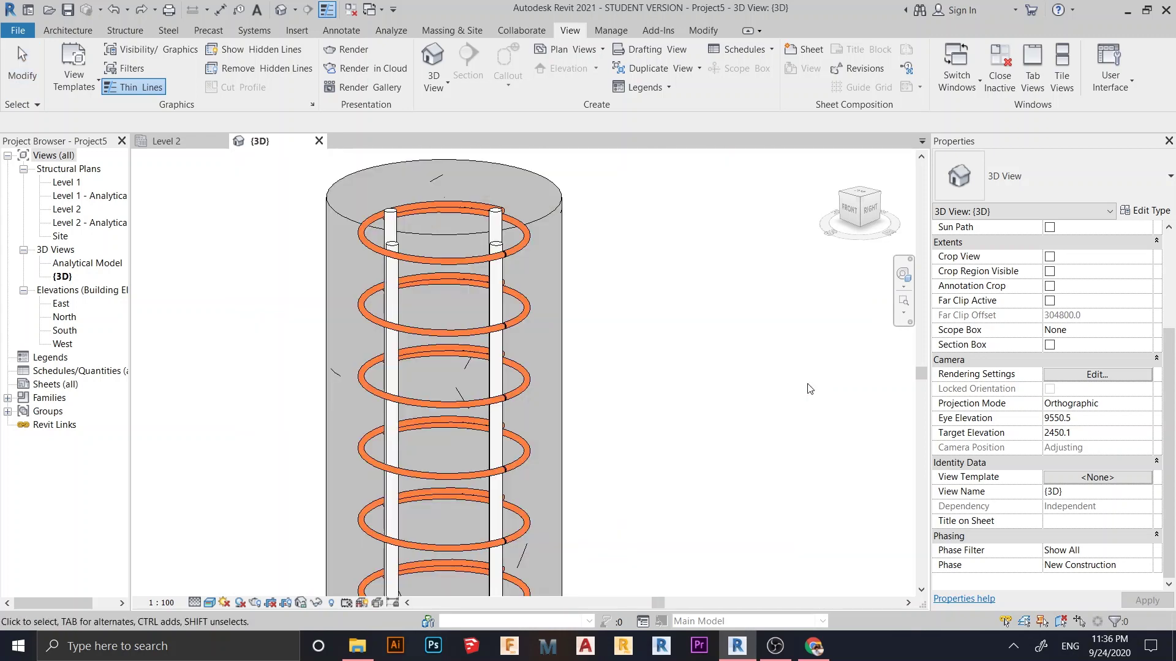
Open the 3D view's graphic overrides by filter, starting from the RB8 circular ties
scroll(807, 389, down, 4)
middle_drag(760, 338, 580, 321)
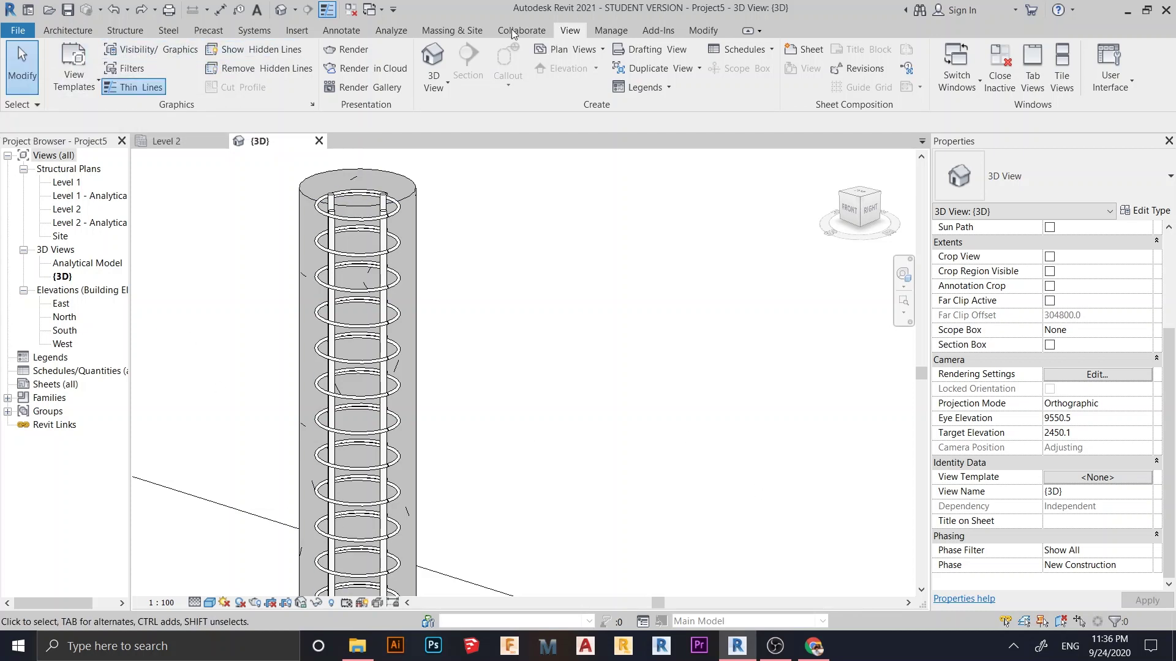
click(349, 224)
right_click(585, 284)
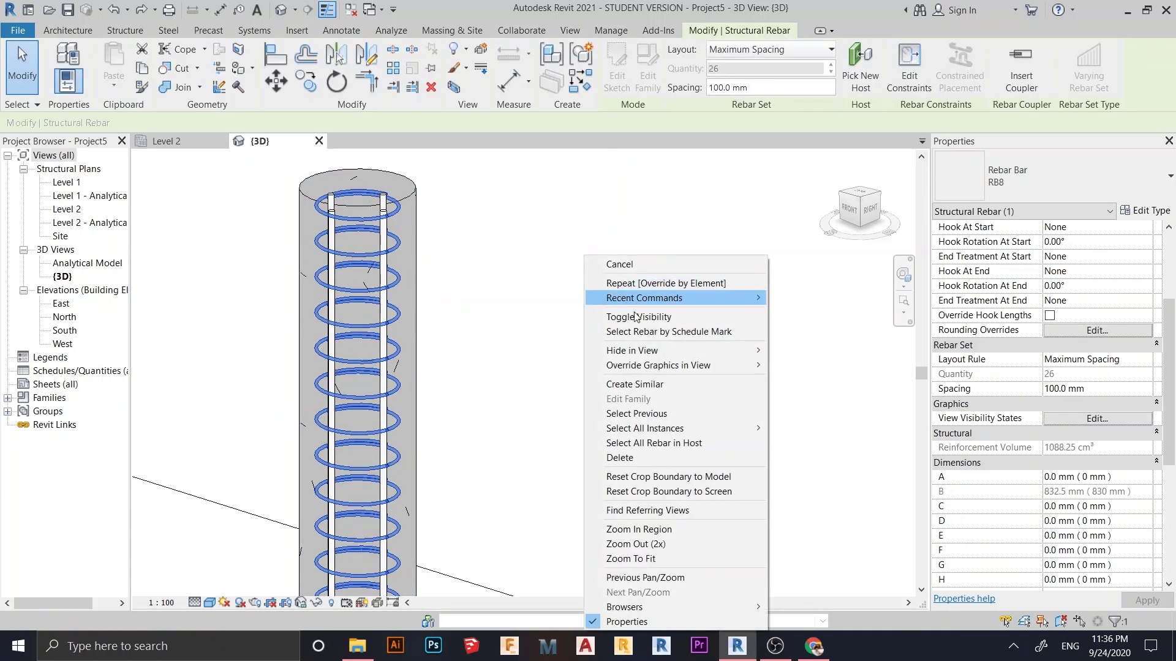
mouse_move(699, 365)
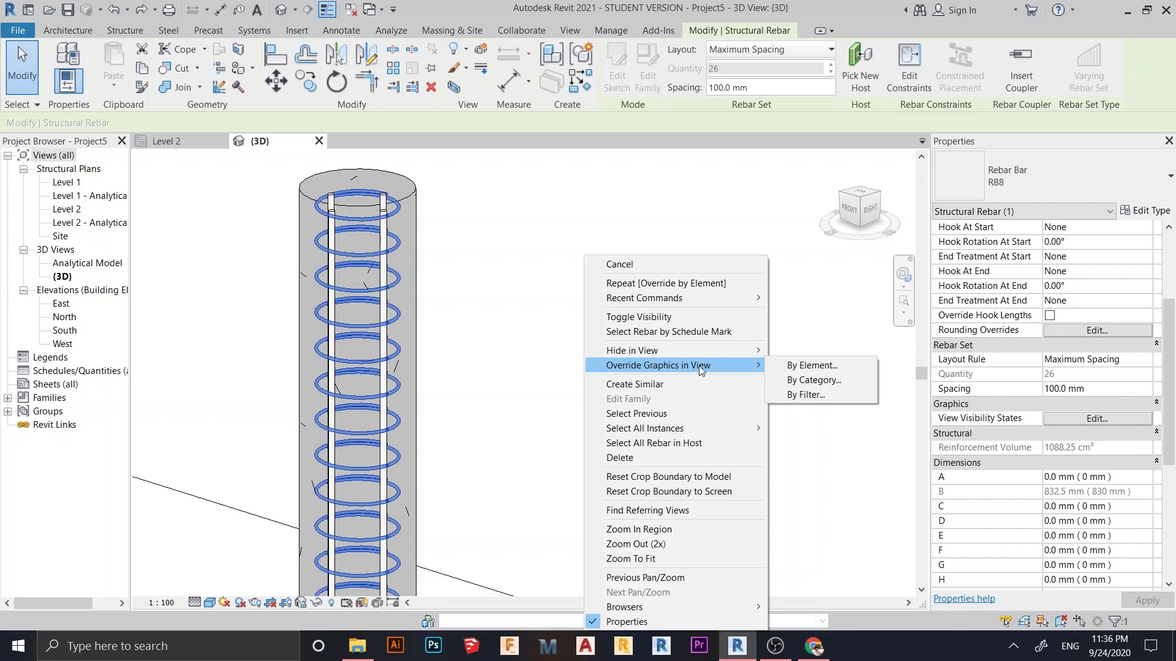
click(847, 394)
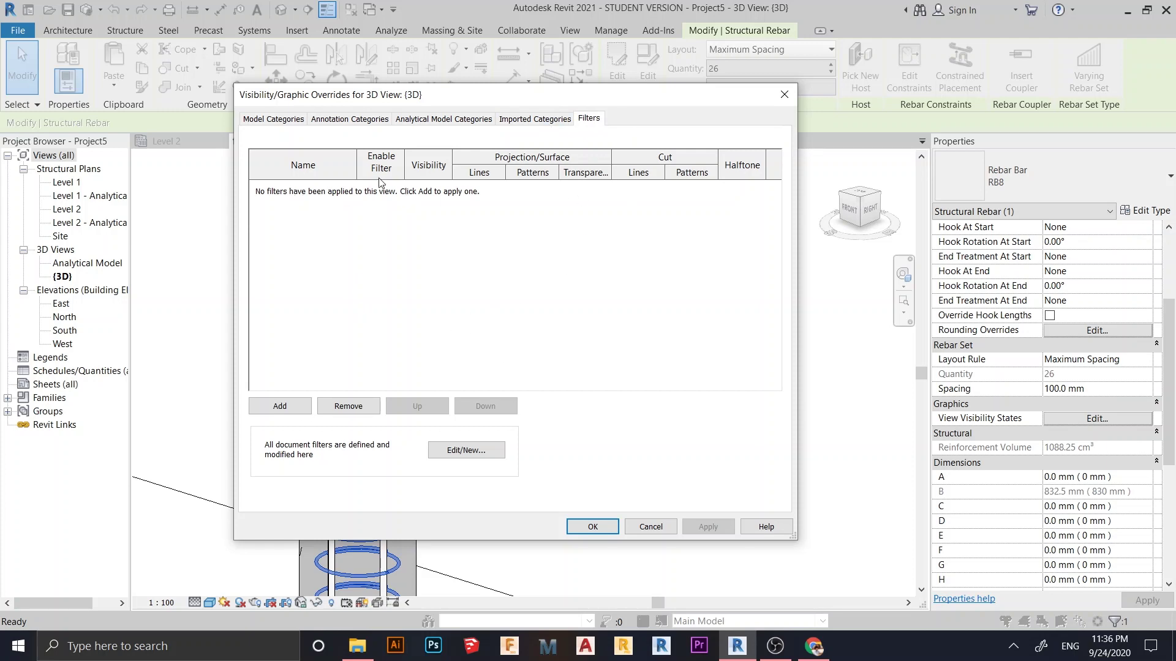
Create a rule-based filter named RB8 for the Structural Rebar category, with unchecked categories shown in the list
click(466, 450)
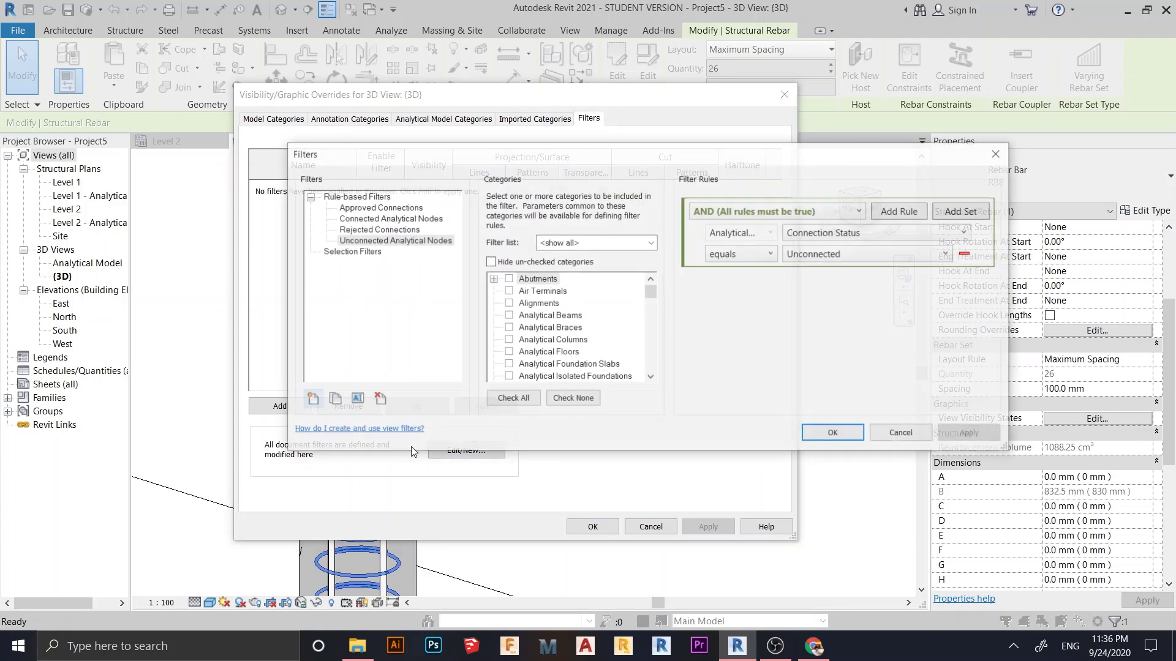
click(311, 399)
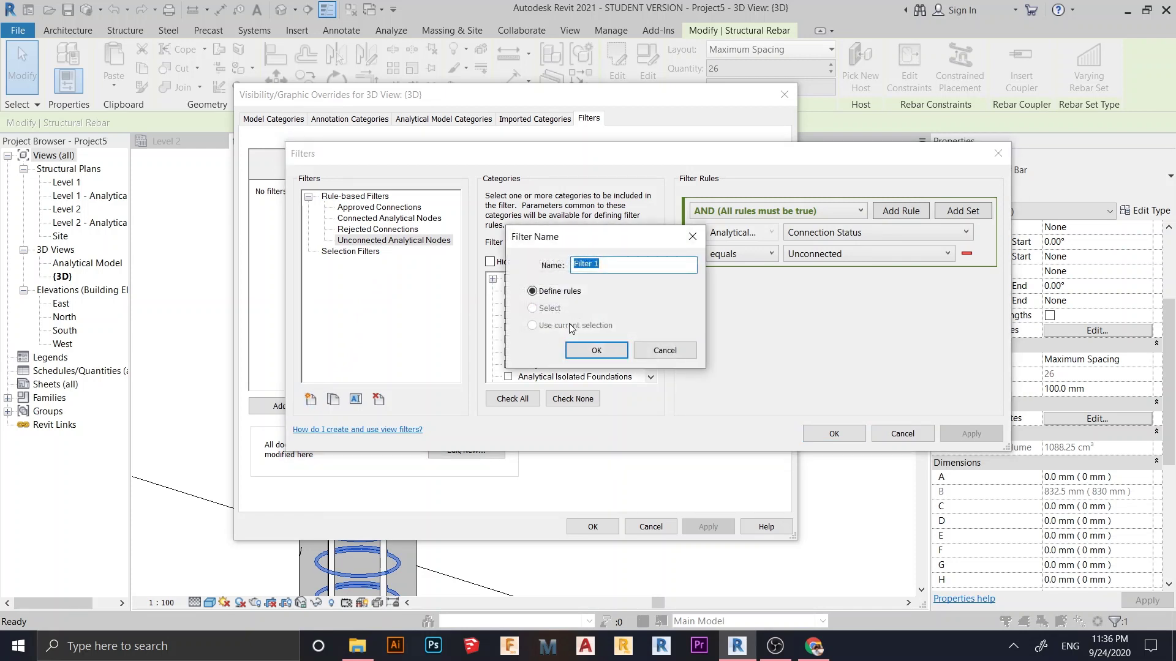
text(RB8)
click(596, 350)
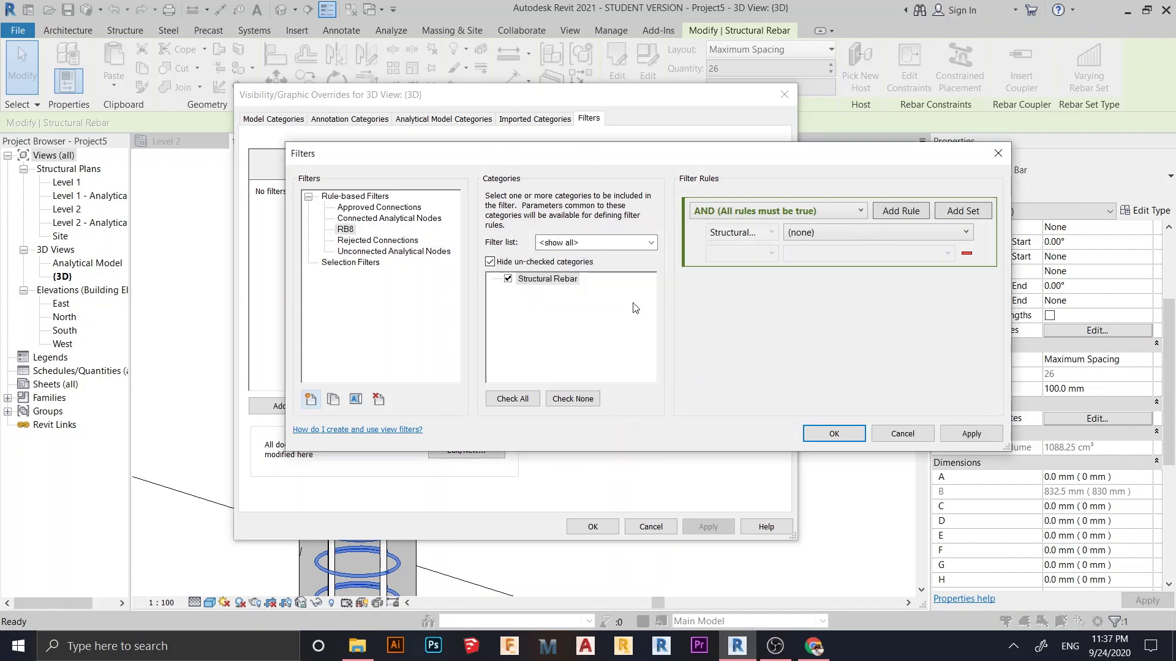
click(490, 262)
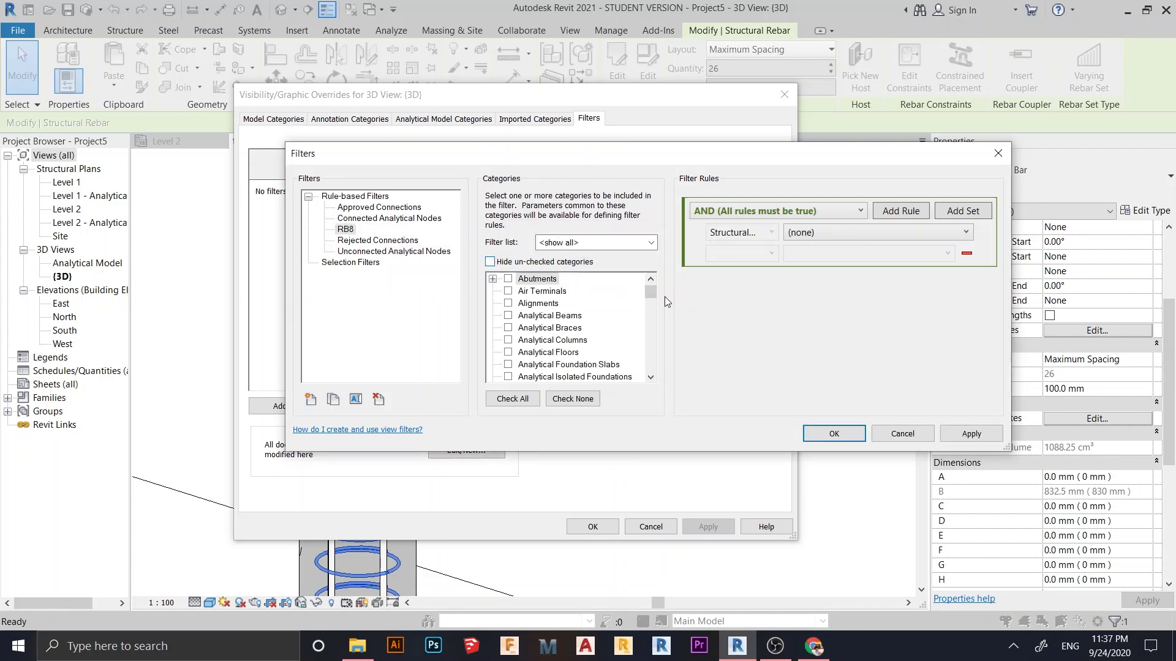
drag(656, 295, 662, 389)
scroll(572, 380, up, 3)
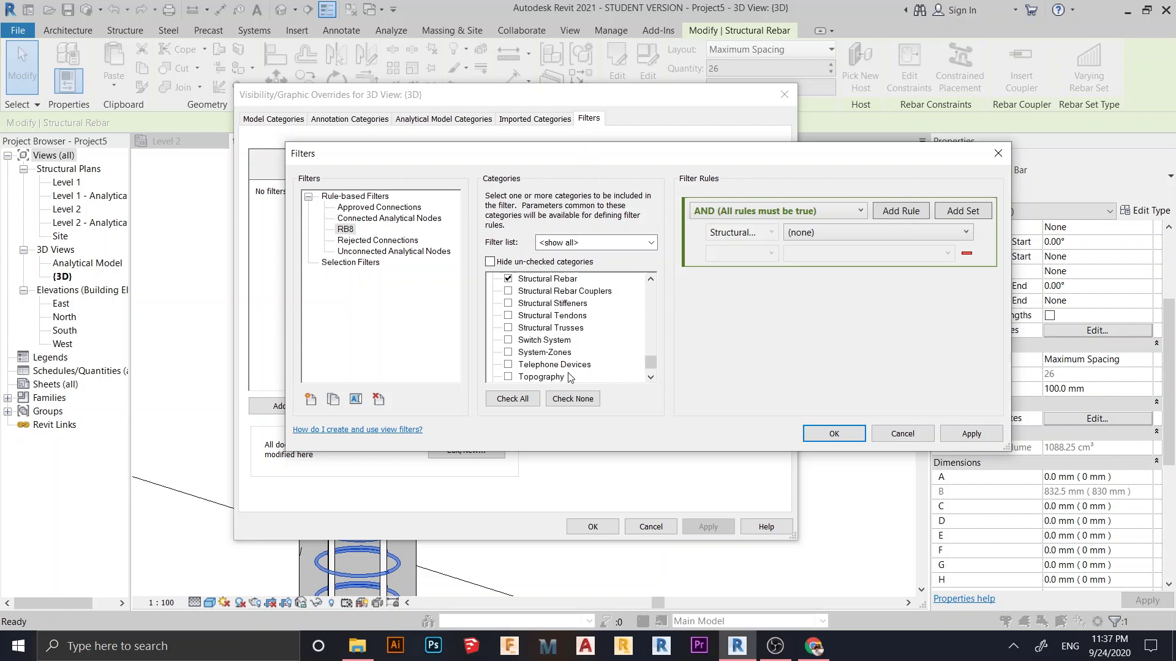
scroll(573, 380, up, 1)
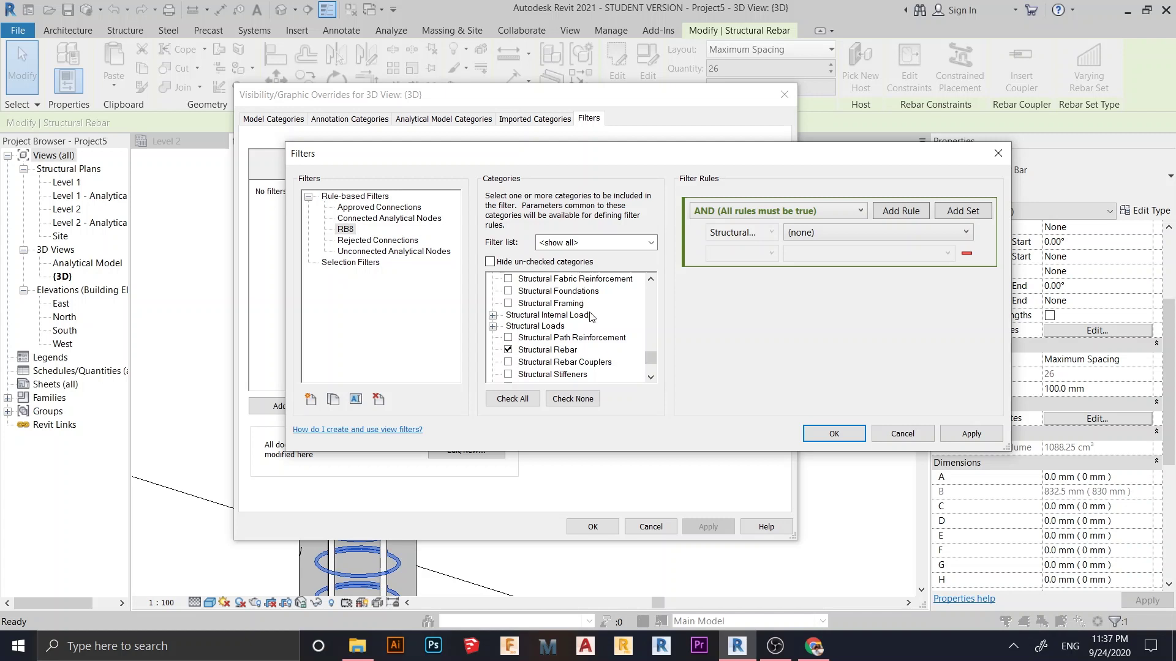
Define the RB8 filter's rule as Type Name contains RB8 and apply it
click(850, 235)
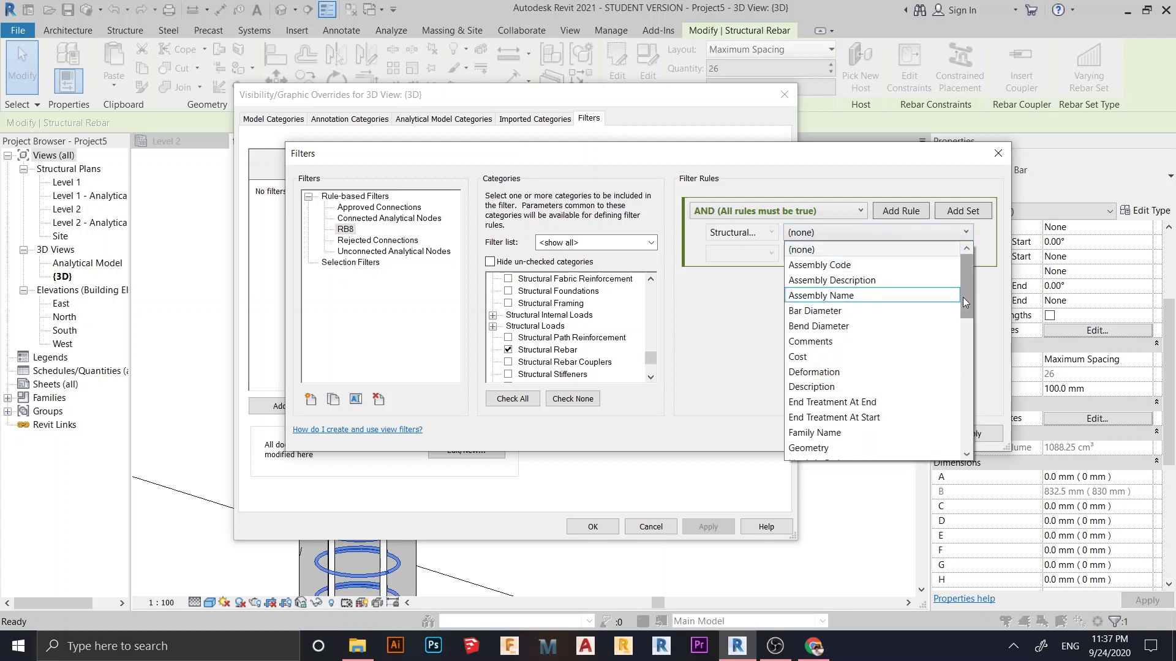
drag(964, 279, 965, 436)
click(836, 426)
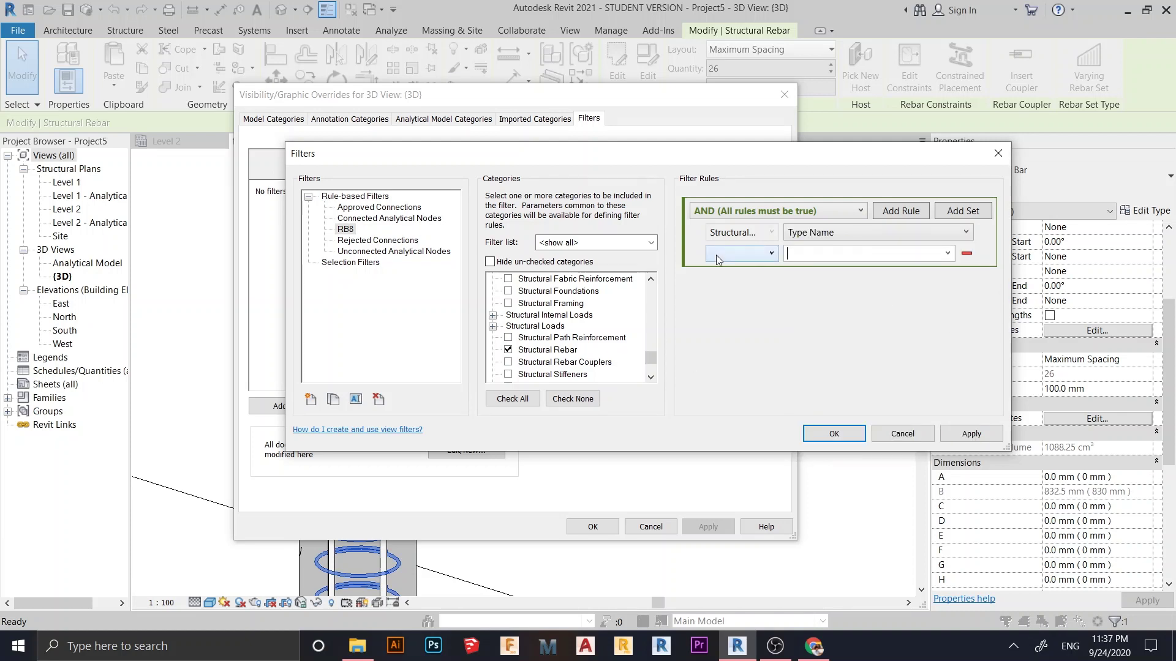
text(RB8)
click(738, 252)
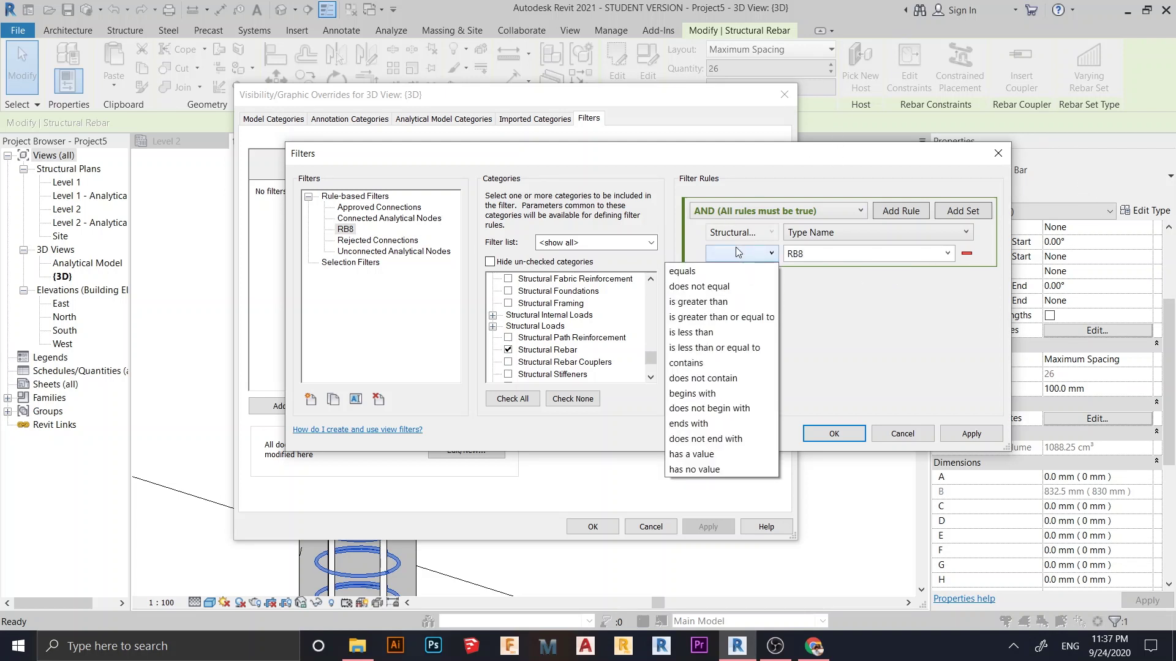
click(689, 364)
click(959, 435)
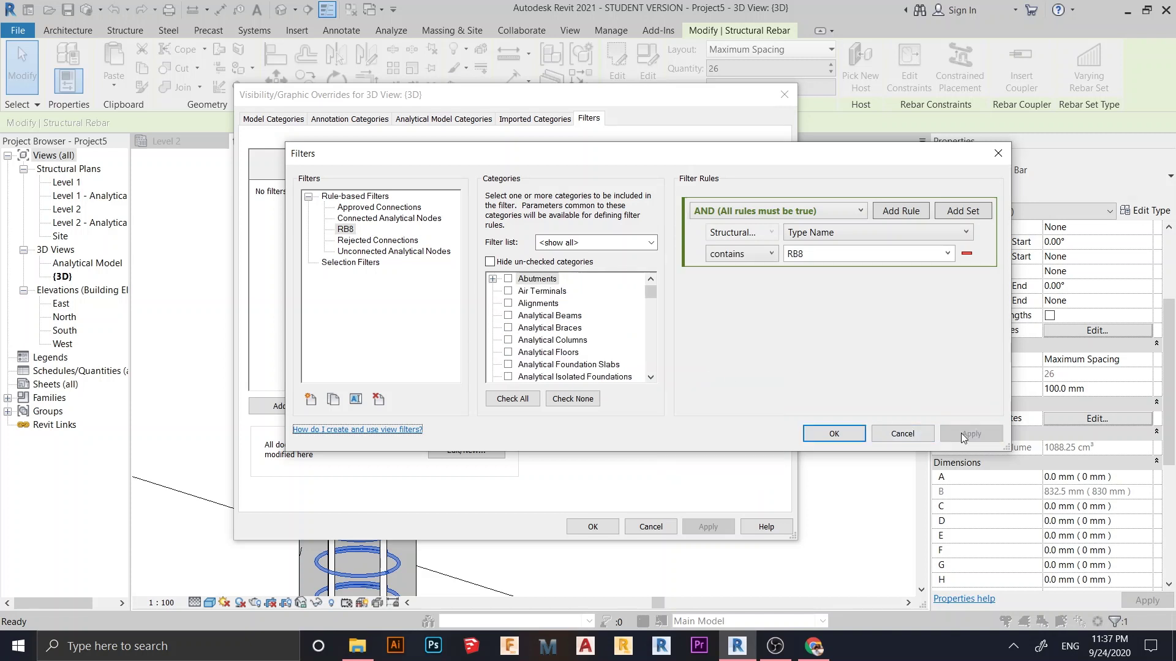
Create a second rule-based filter named DB16 for the Structural Rebar category, with unchecked categories shown
click(311, 398)
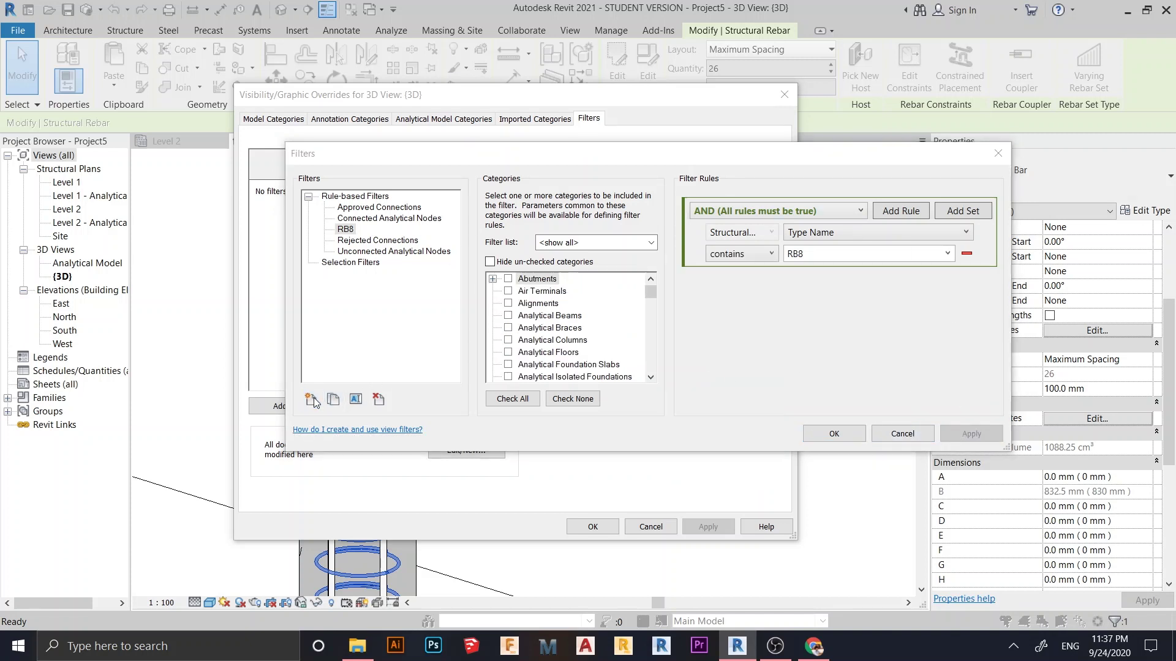
text(RB)
key(BackSpace)
key(BackSpace)
text(DB)
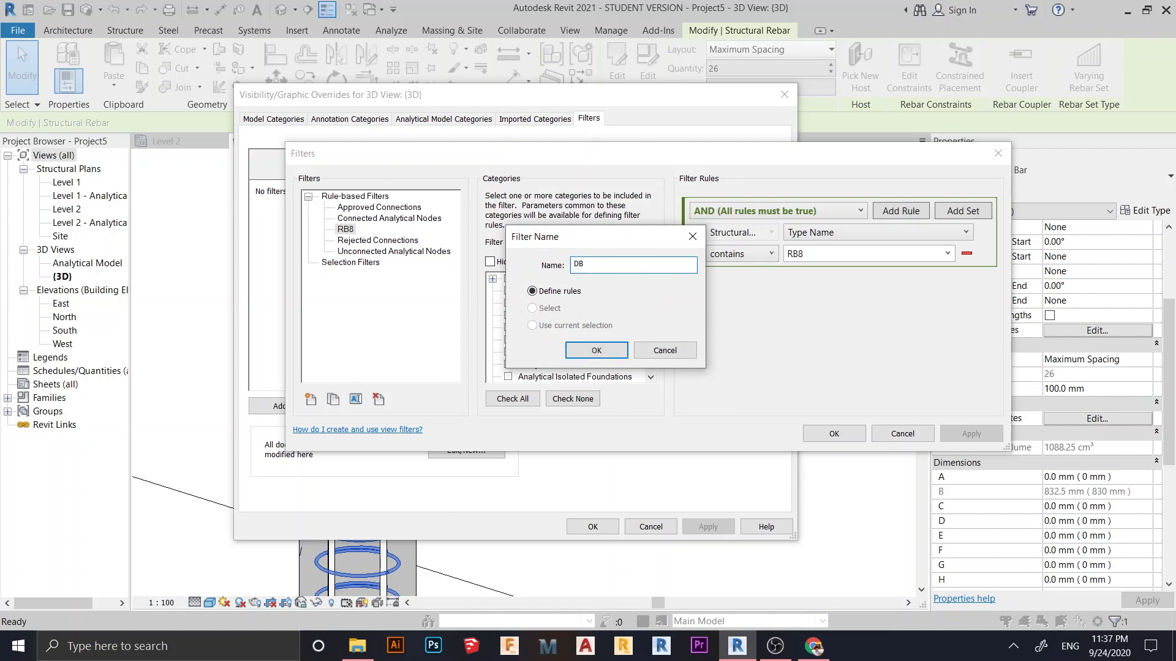
text(`6)
key(BackSpace)
click(607, 349)
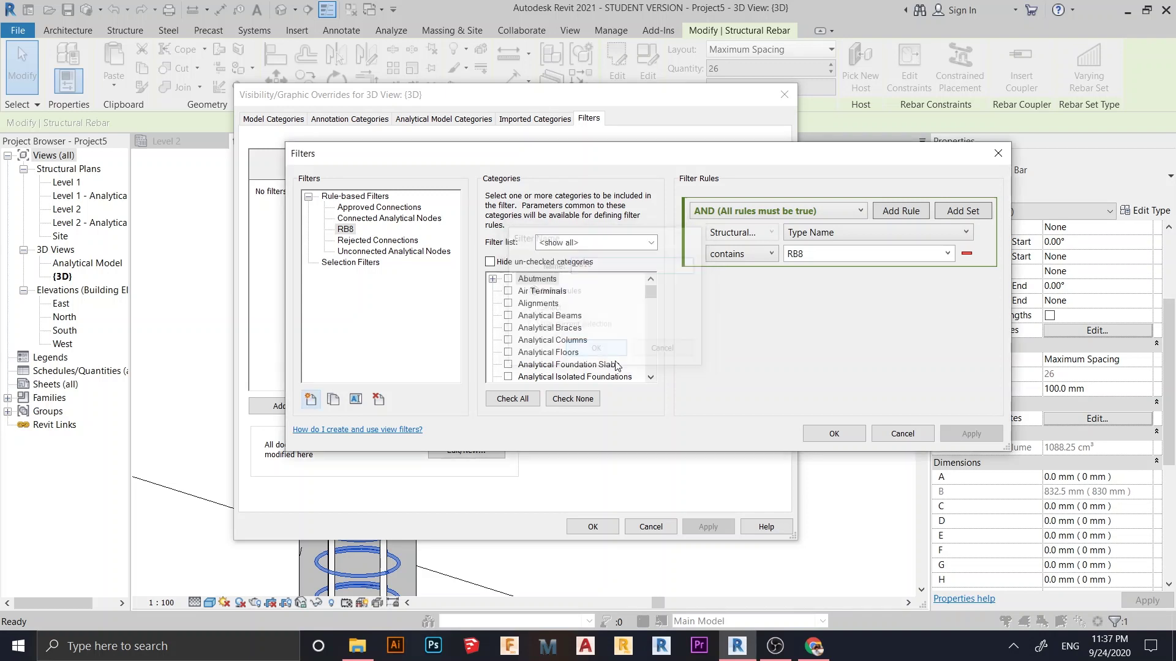
click(493, 265)
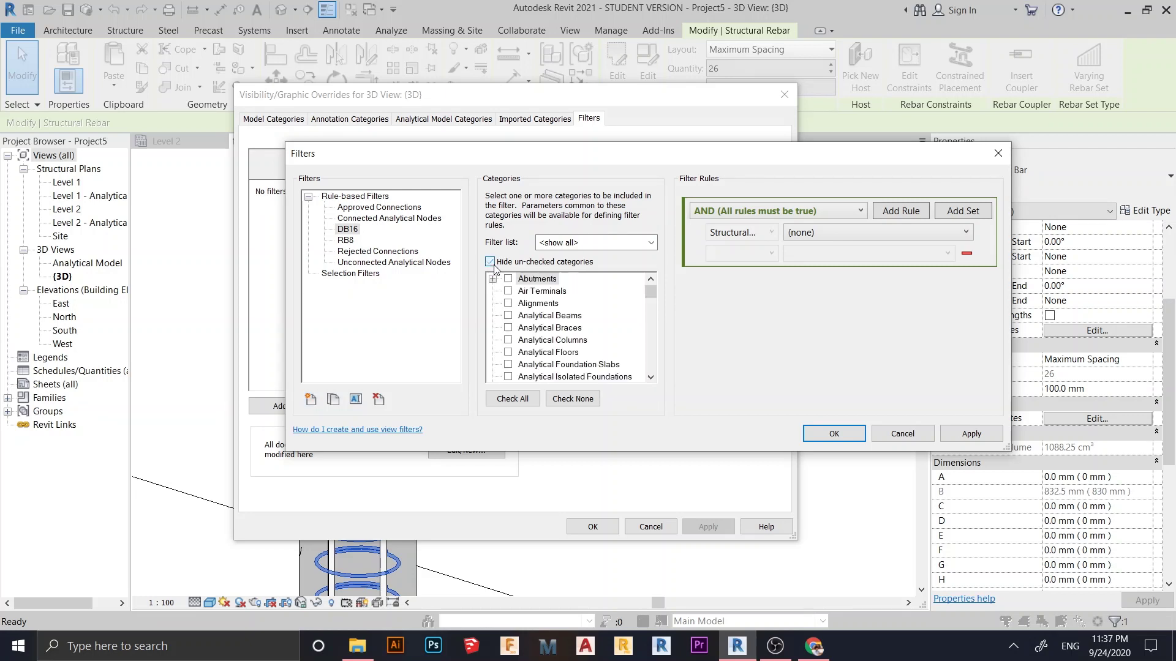
drag(651, 287, 651, 335)
scroll(544, 346, down, 8)
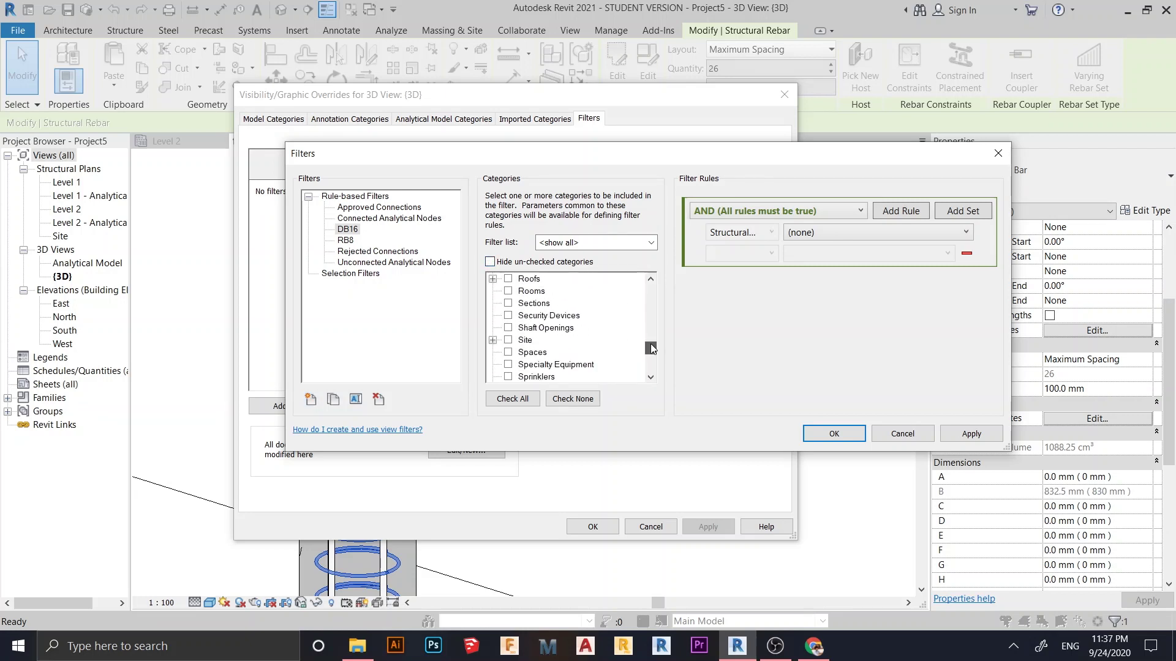
scroll(545, 346, down, 3)
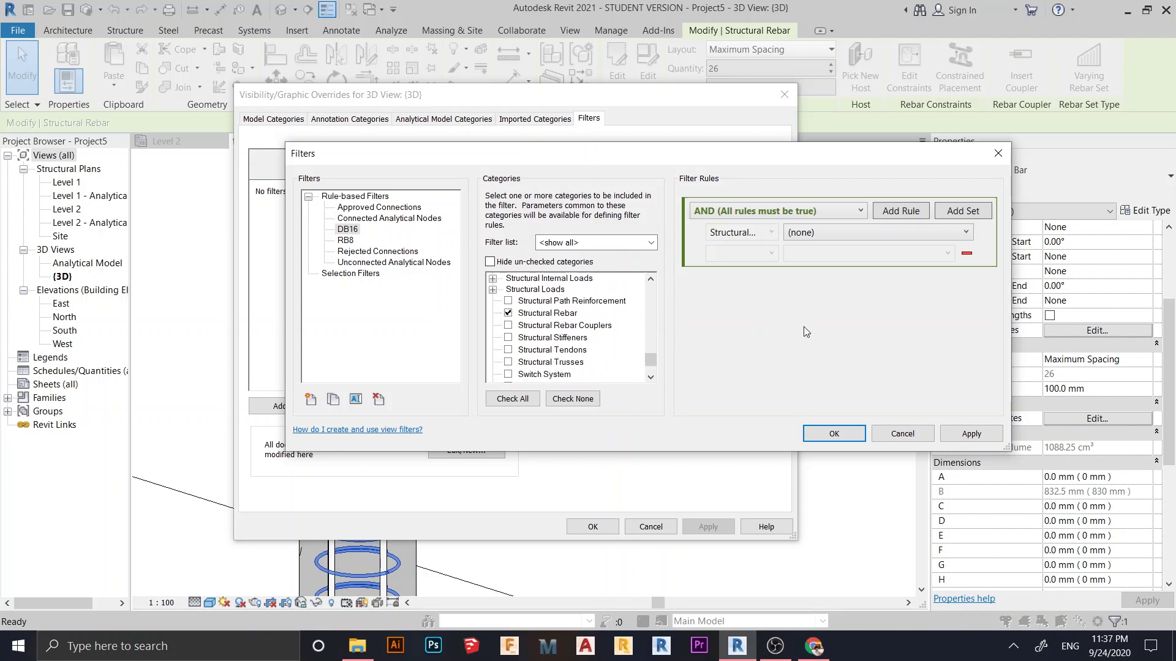
Define the DB16 filter's rule as Type Name contains DB16, apply it and accept the filter definitions
click(838, 232)
scroll(831, 429, down, 5)
scroll(836, 432, down, 2)
click(854, 414)
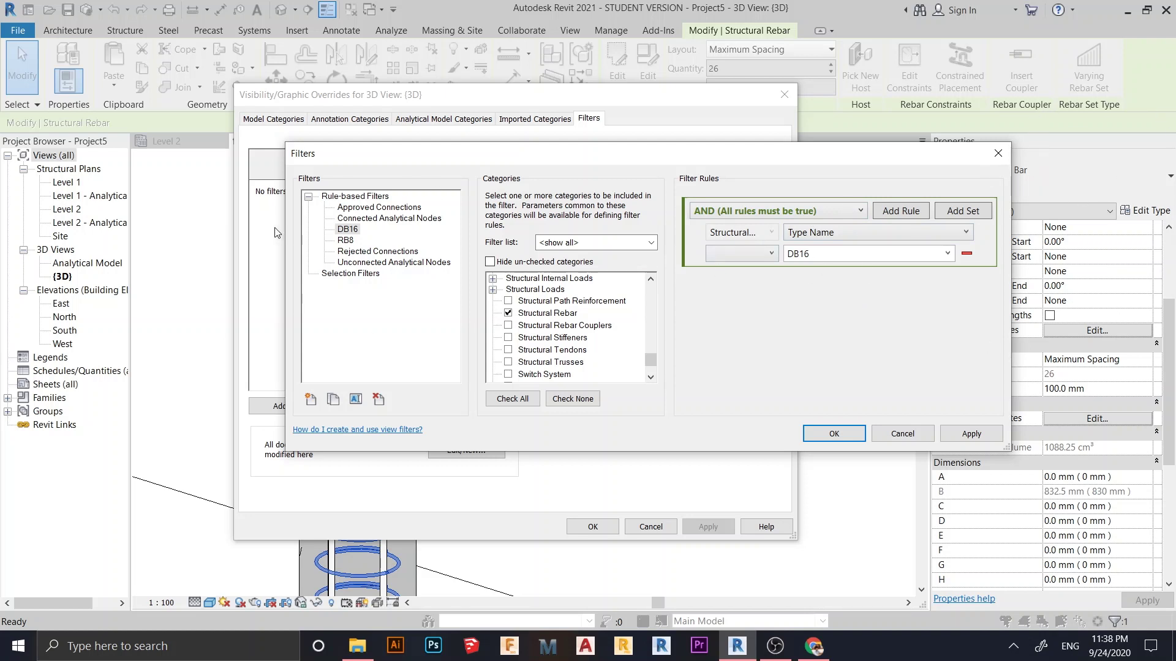
click(768, 256)
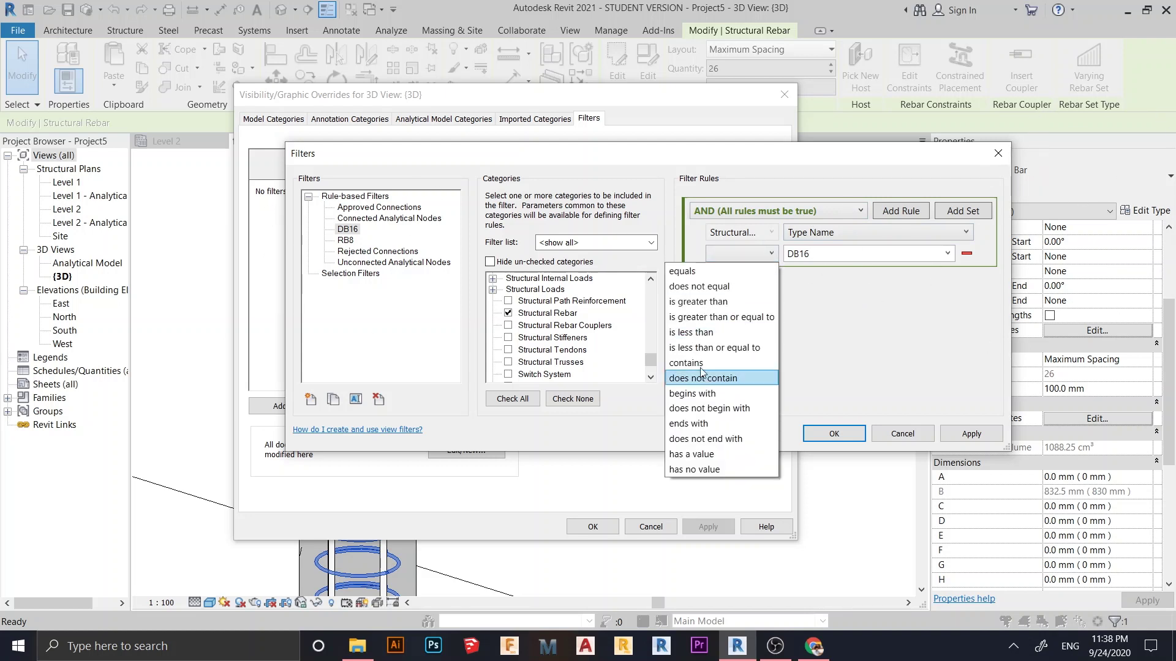
click(723, 362)
click(971, 433)
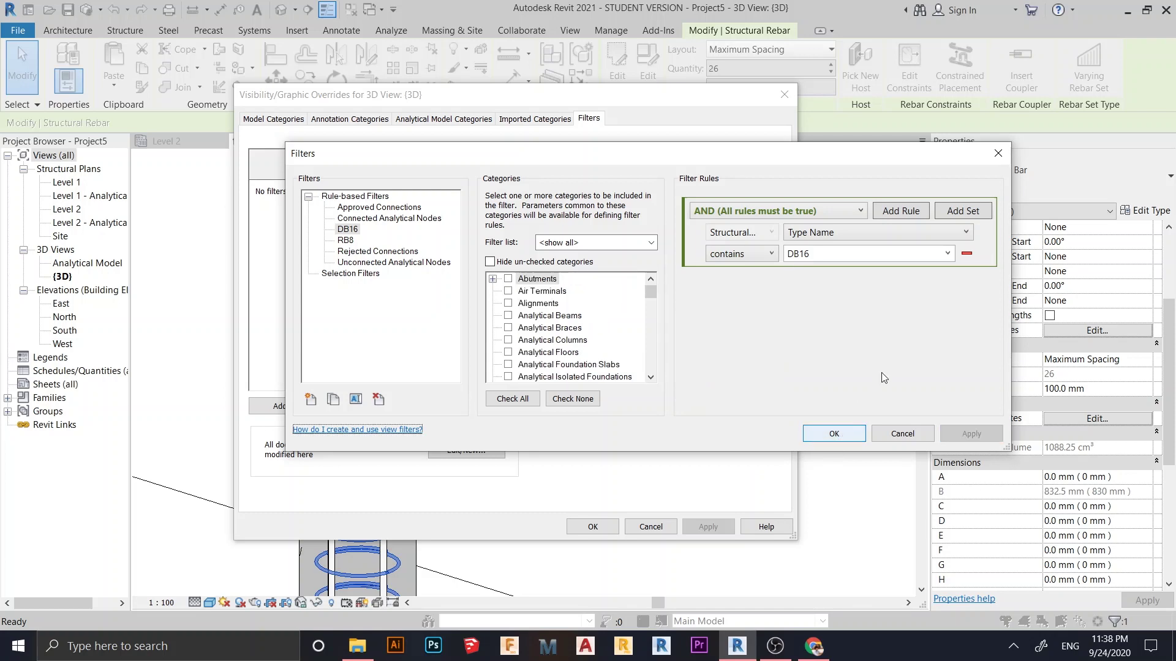
click(832, 434)
Add the DB16 and RB8 filters to the 3D view's overrides, keeping the column in sight
drag(476, 95, 680, 103)
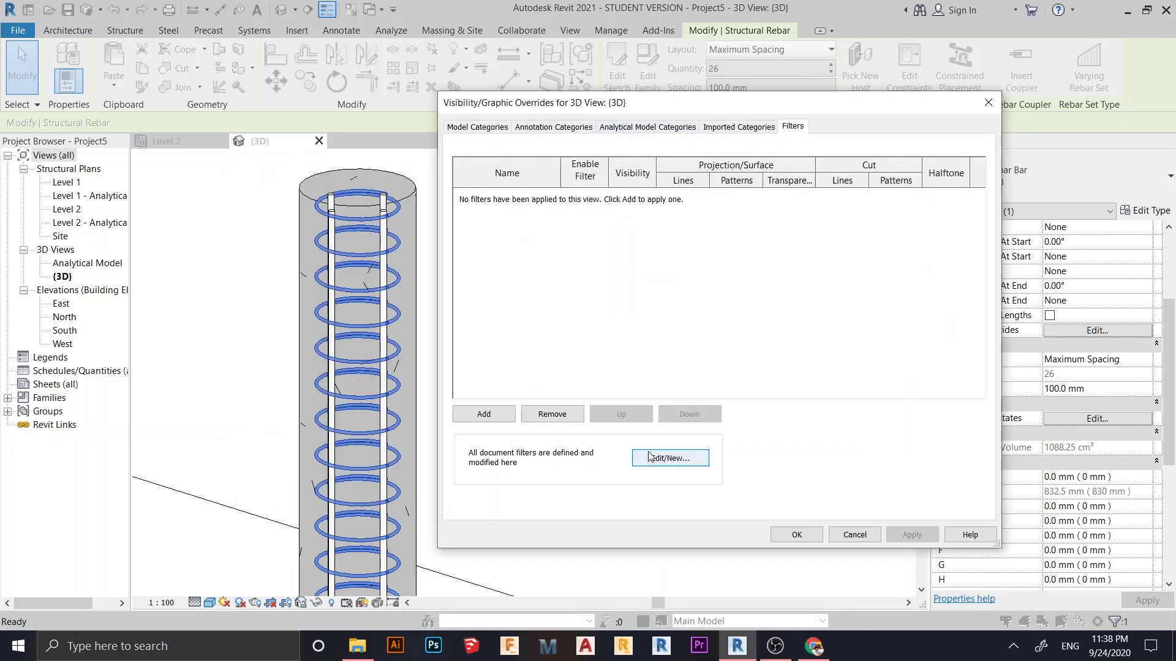
click(471, 419)
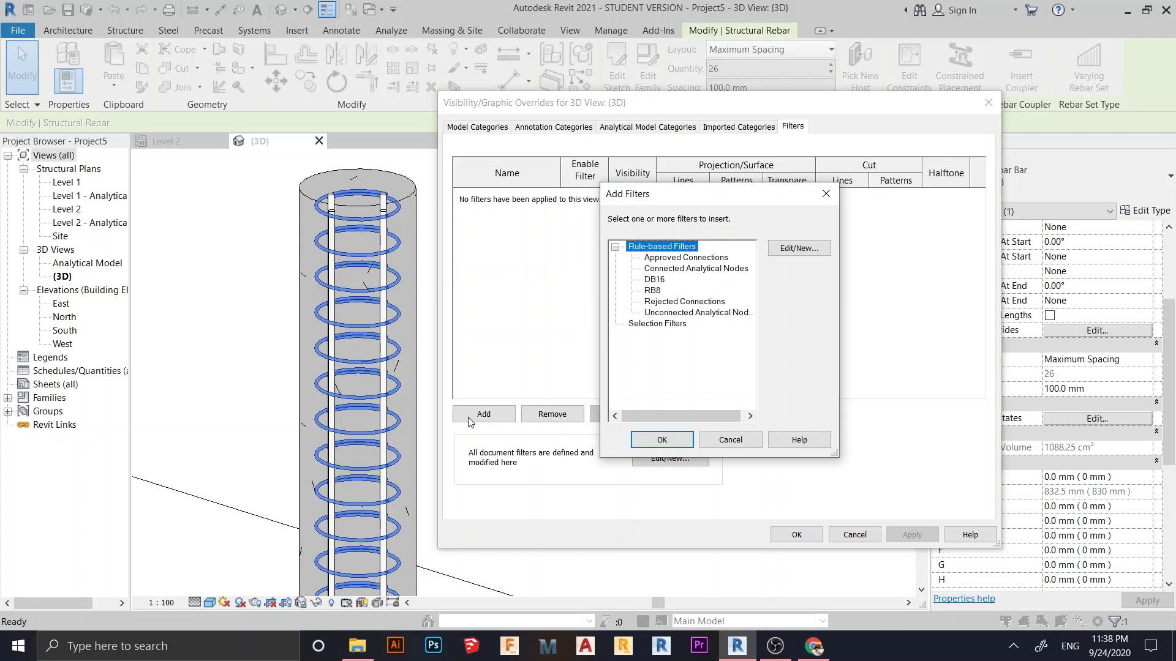
click(654, 279)
ctrl+click(655, 290)
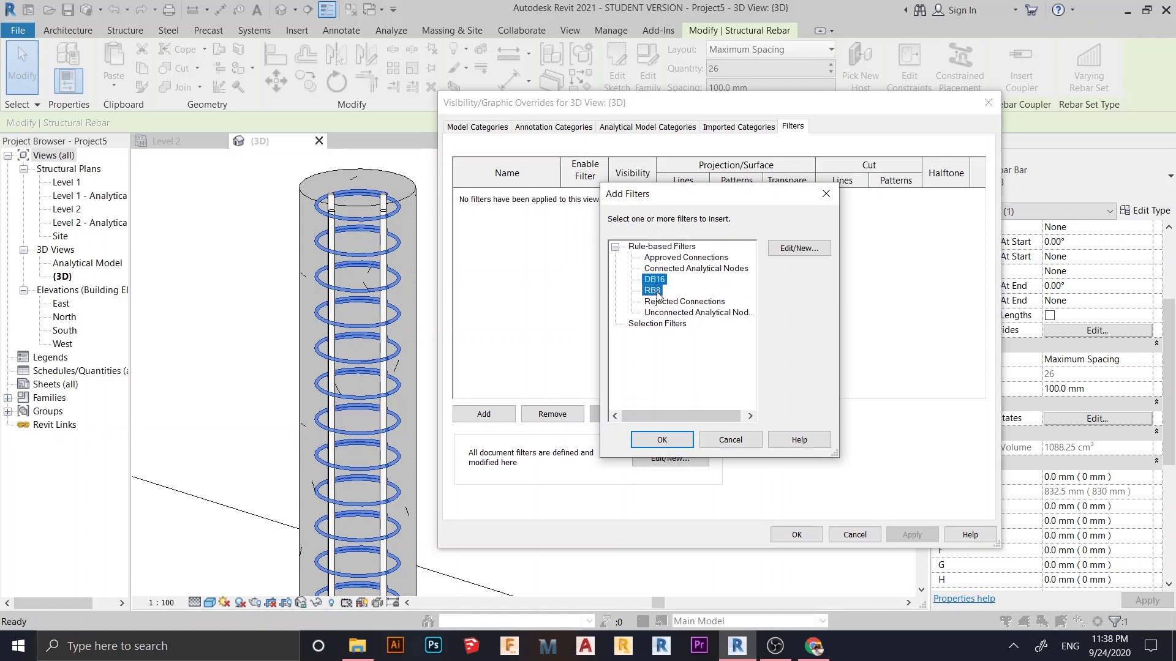
click(650, 441)
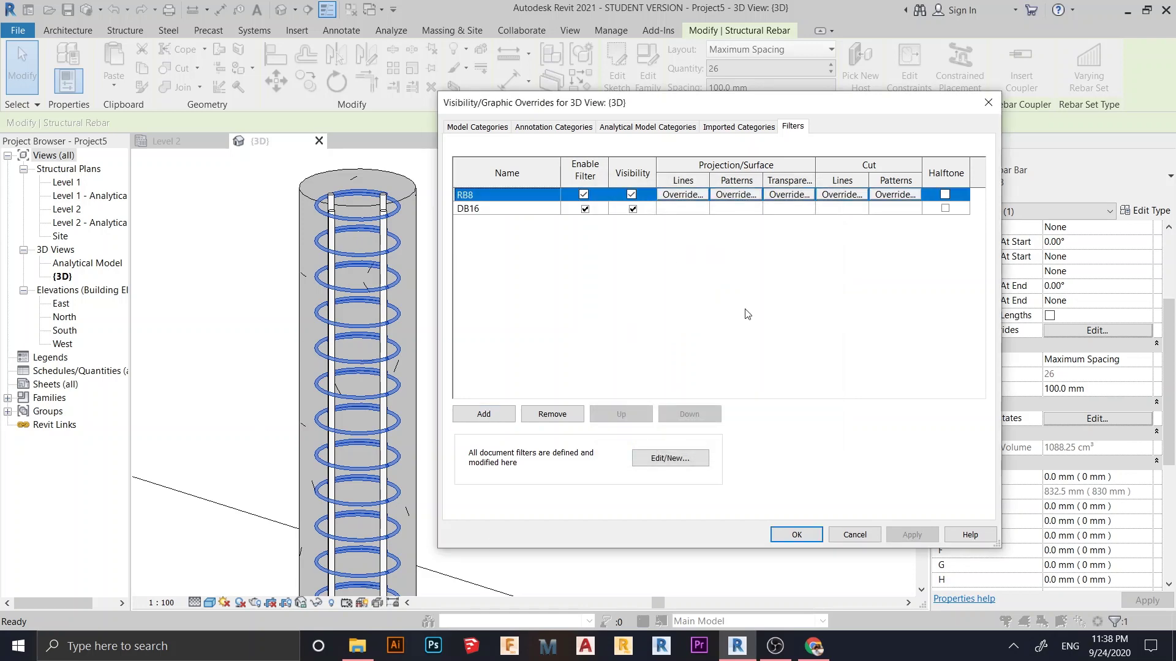
Override the RB8 filter's projection surface background with a Solid fill pattern in Yellow
click(759, 194)
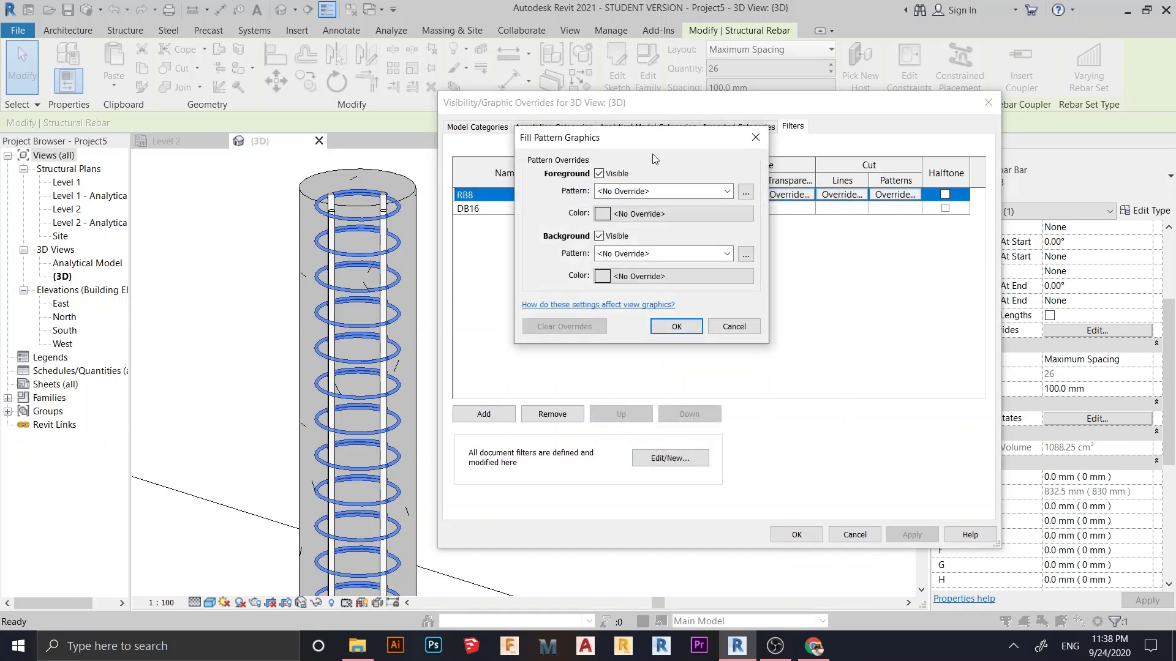
click(803, 257)
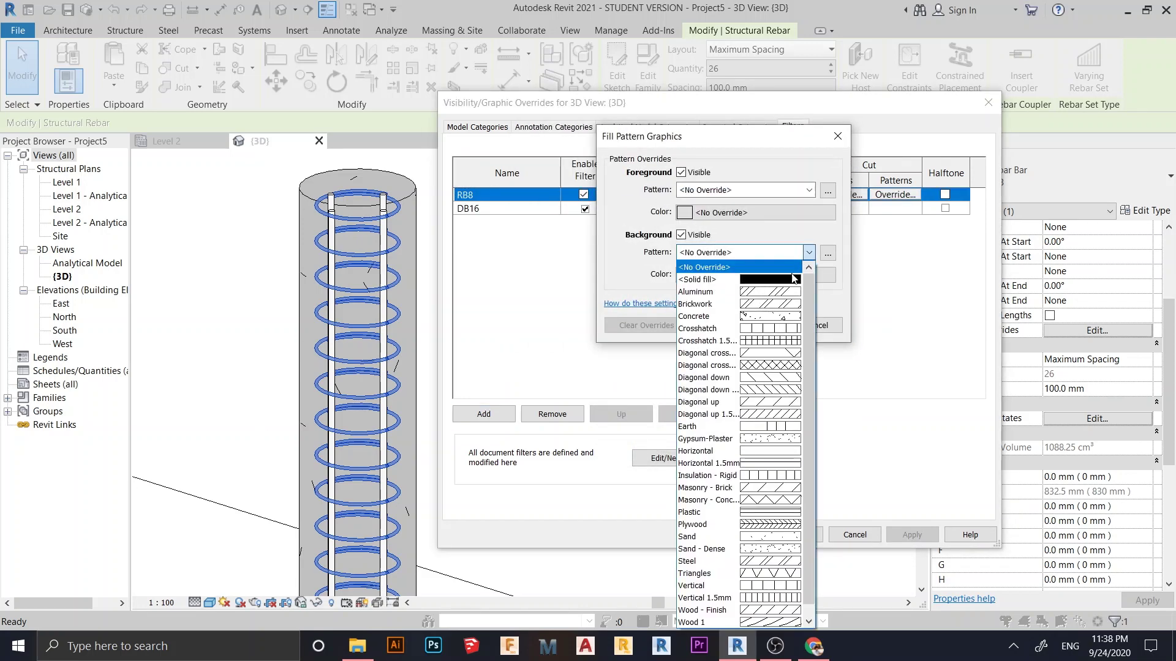
click(778, 278)
click(775, 277)
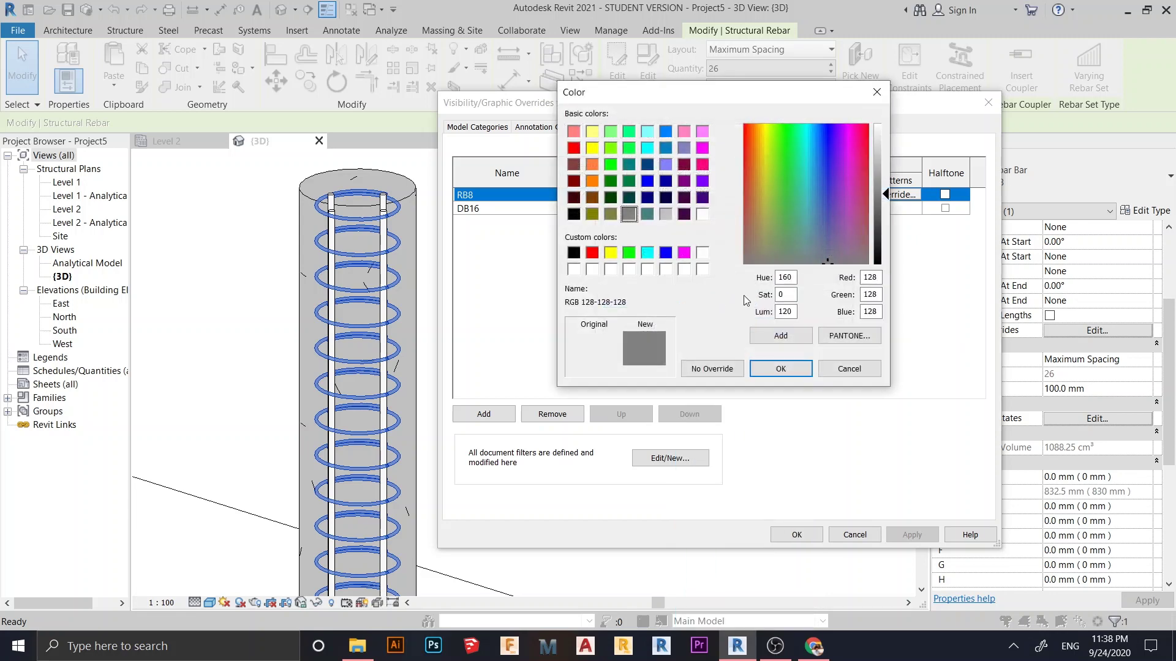
click(611, 253)
click(781, 368)
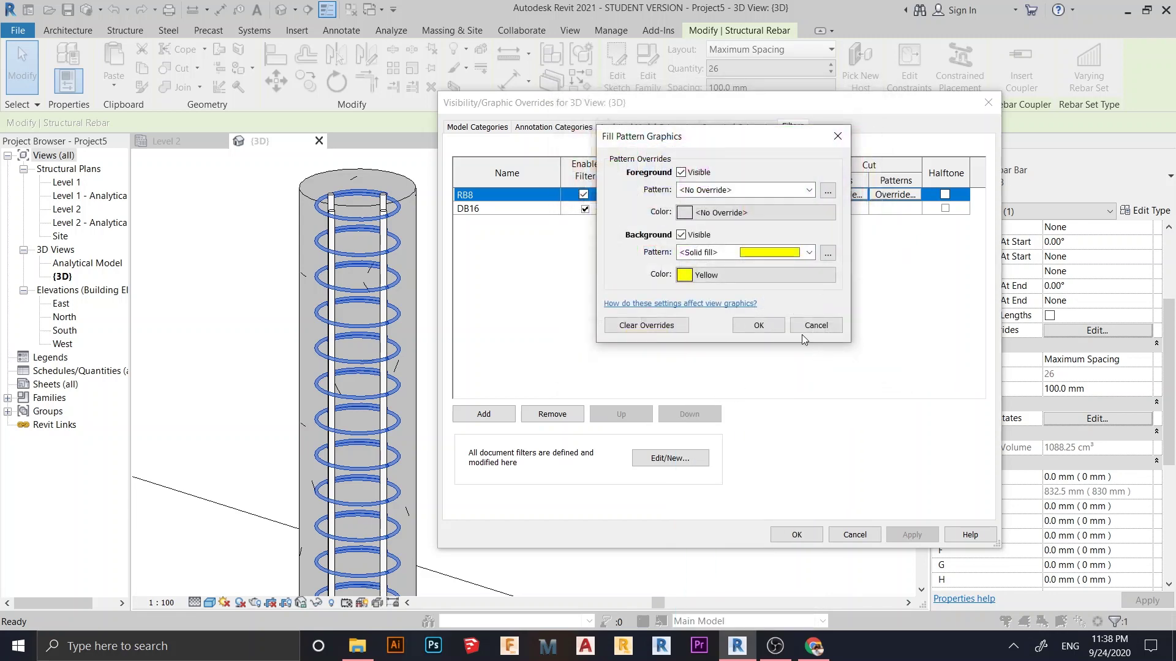
click(759, 326)
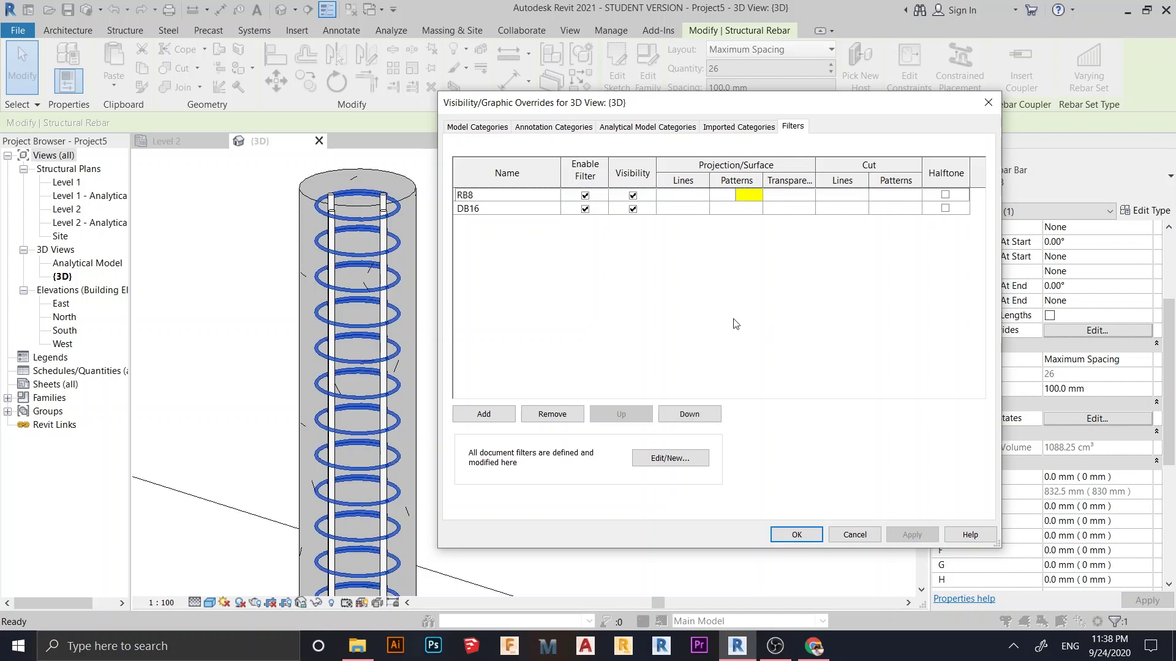
Override the DB16 filter's projection surface background with a Solid fill pattern in Red
click(756, 208)
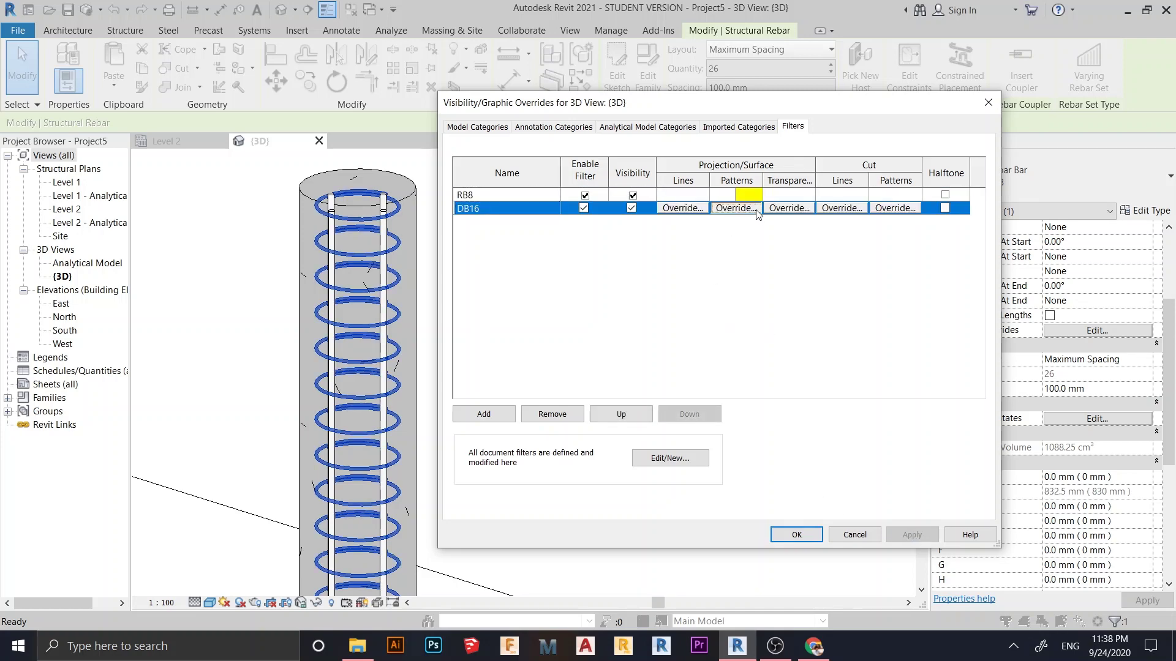
click(736, 208)
click(718, 256)
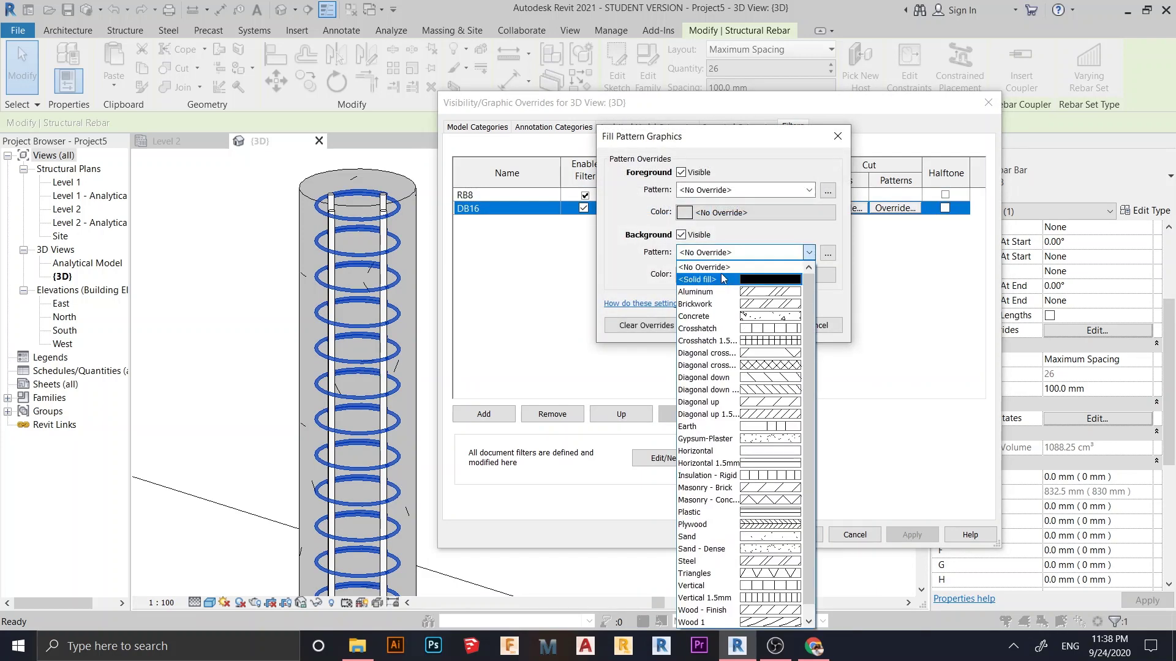
click(732, 280)
click(736, 274)
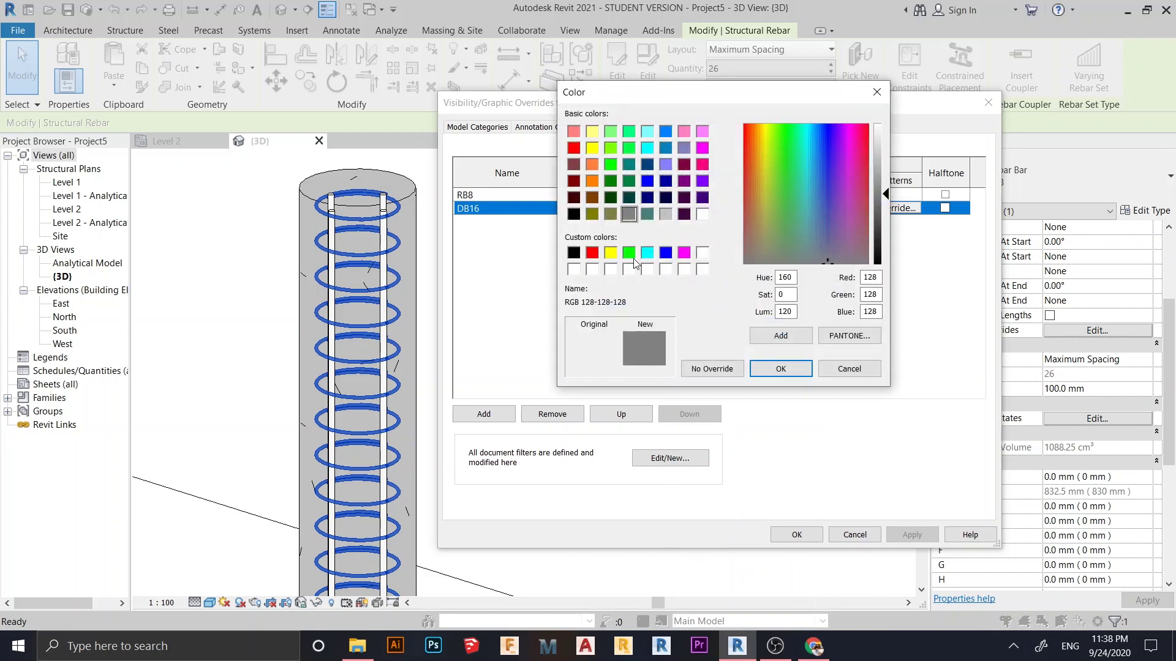
click(592, 253)
click(790, 367)
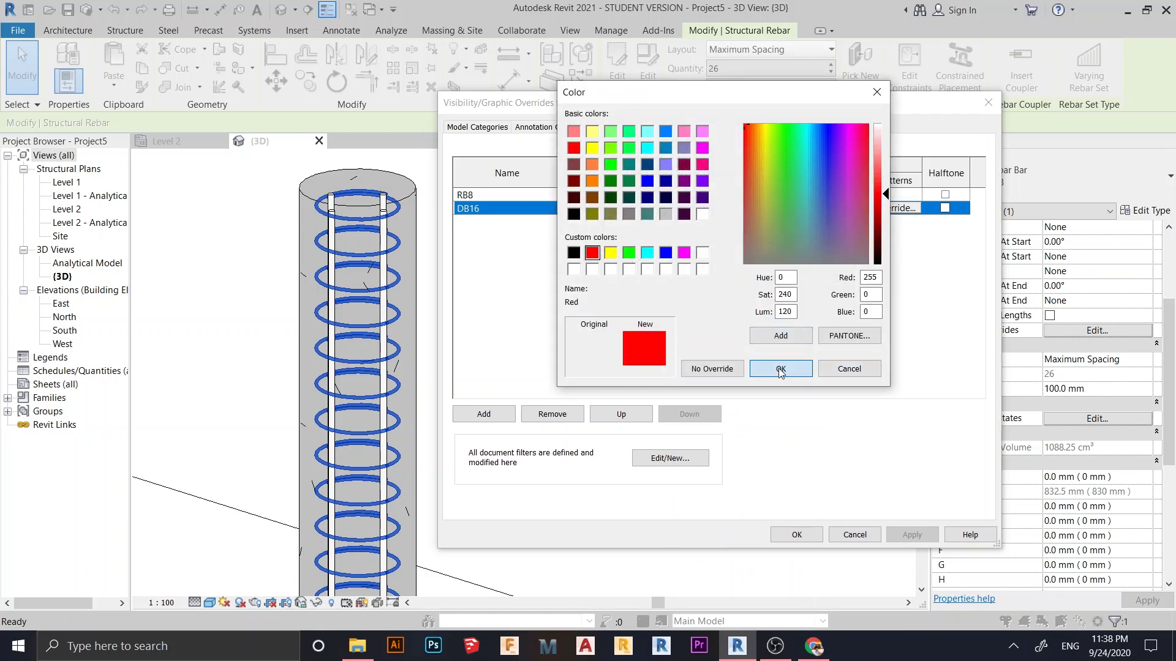
click(759, 325)
Apply and accept the filter overrides for the 3D view and clear the tie selection
click(912, 535)
click(796, 535)
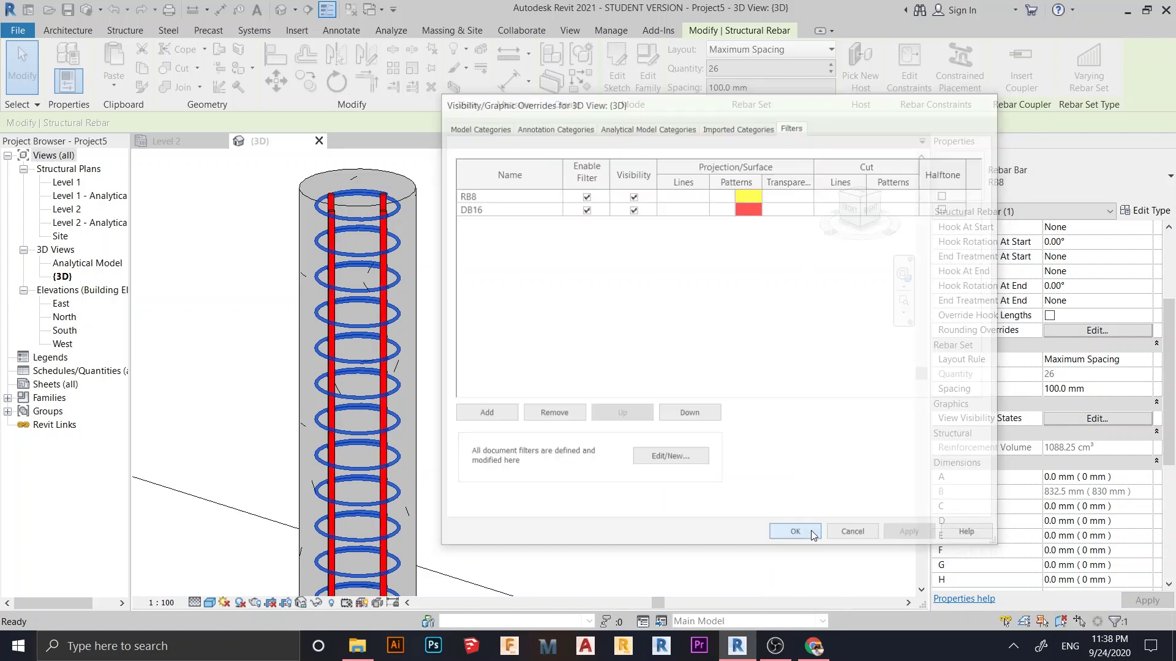
click(667, 357)
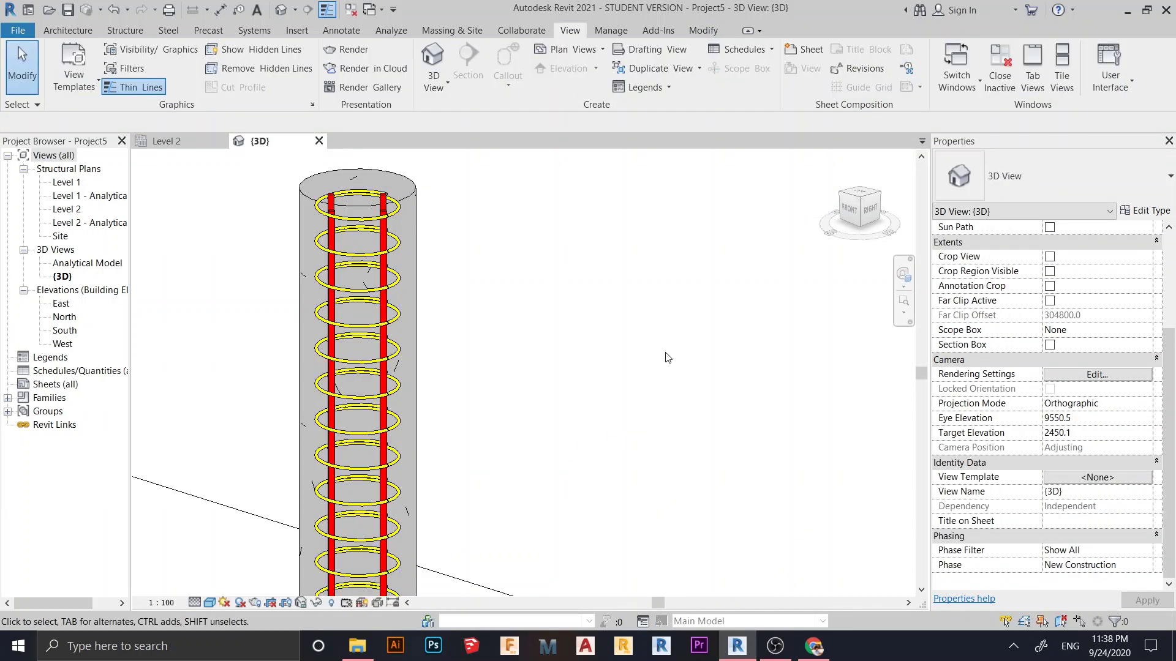
Examine the filter colours on the vertical bars and circular ties along the column's height, from its top to the lower bar ends
scroll(405, 368, up, 3)
middle_drag(485, 410, 559, 411)
scroll(557, 412, up, 3)
scroll(594, 417, down, 2)
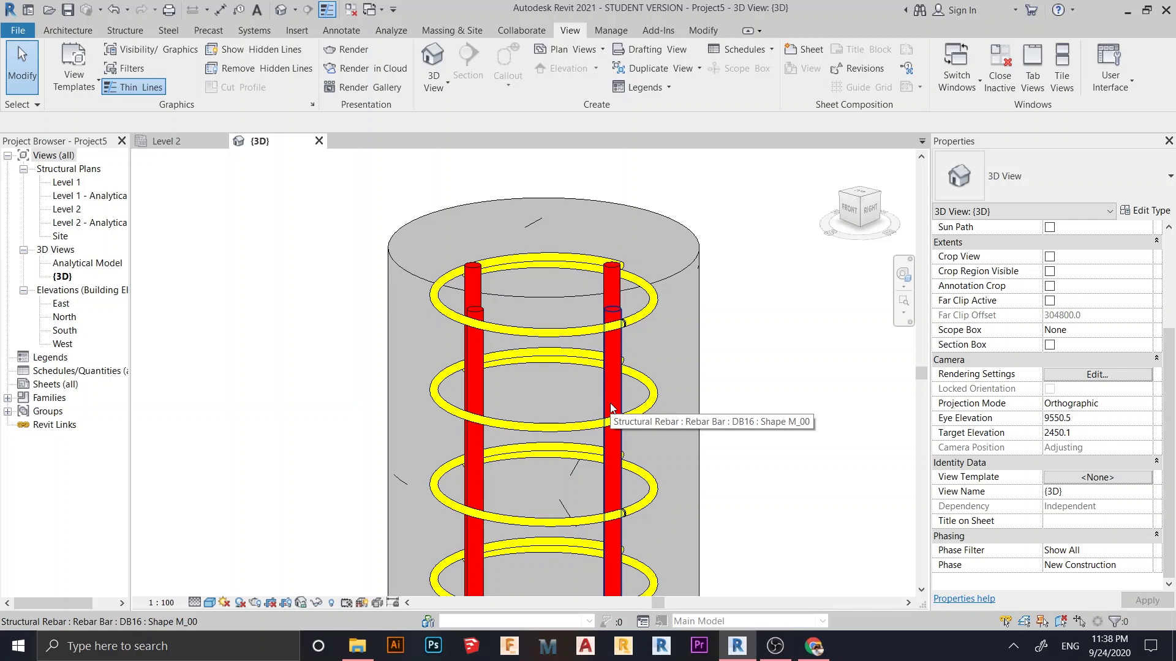
scroll(606, 401, down, 5)
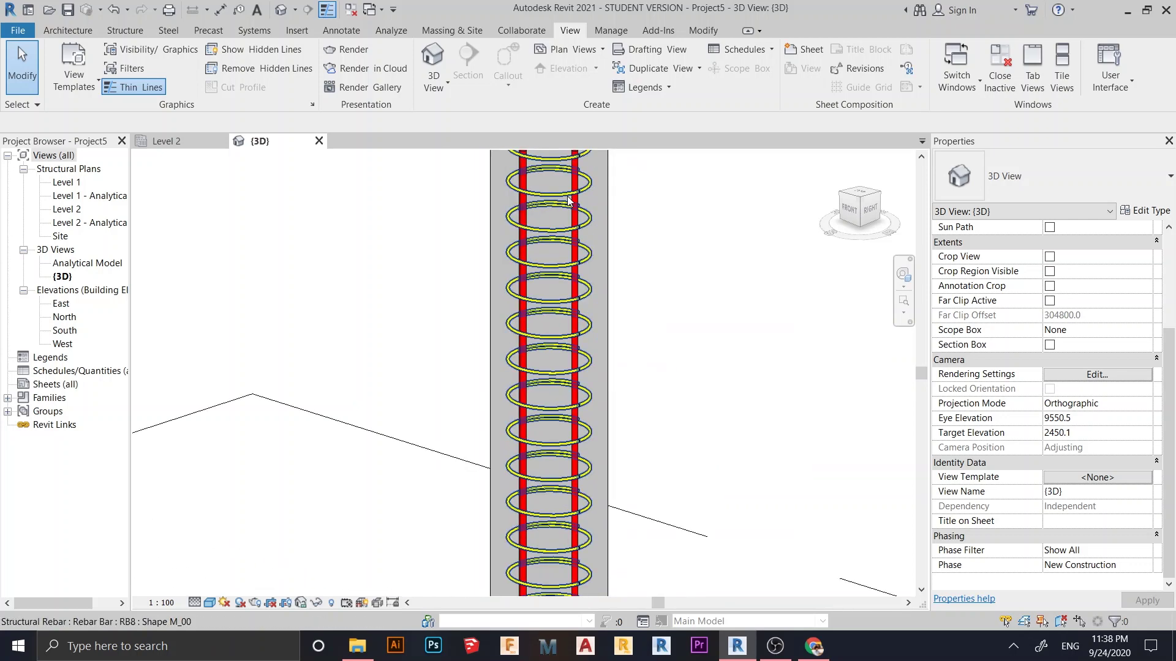
scroll(598, 402, up, 5)
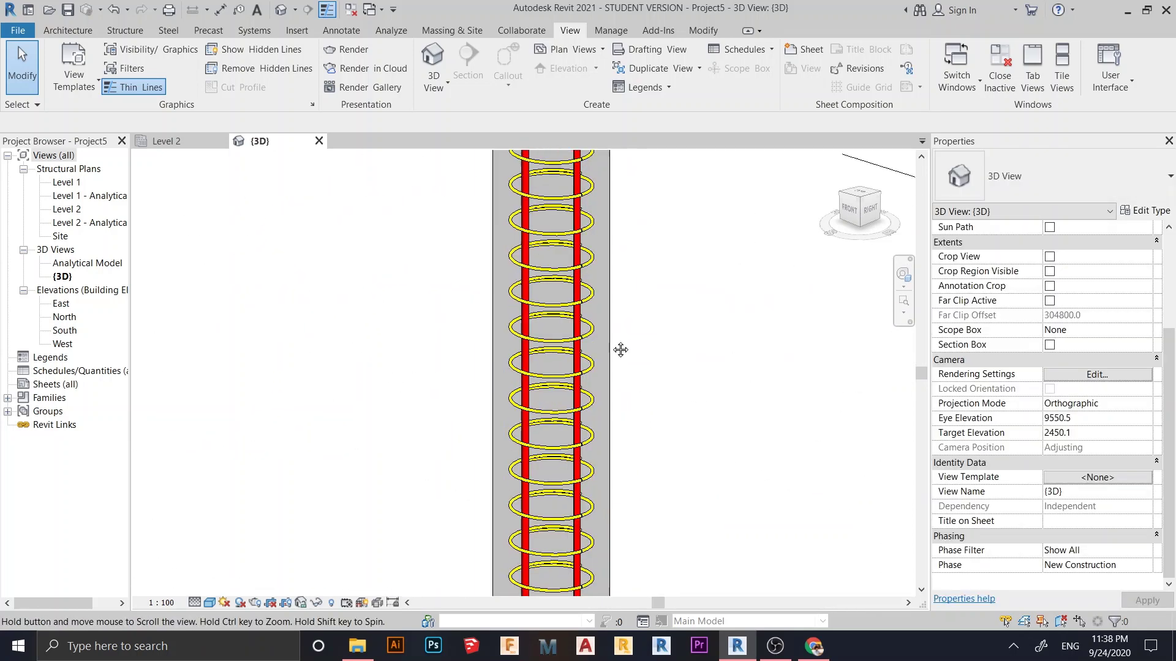
scroll(650, 345, up, 5)
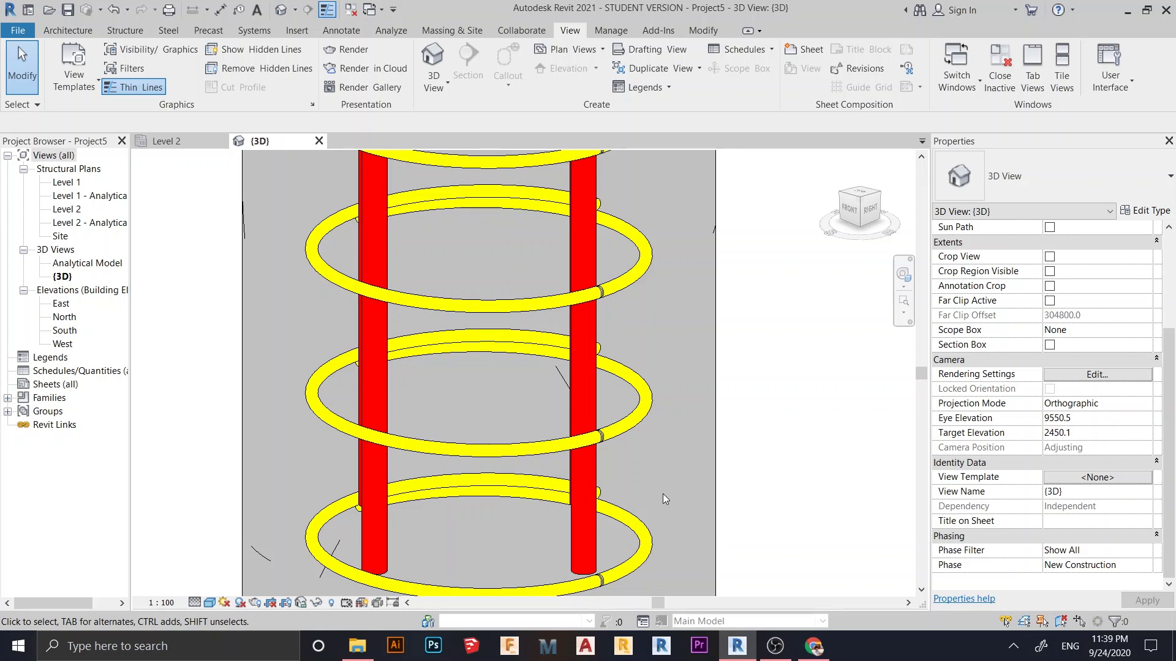
scroll(510, 332, down, 2)
scroll(475, 354, down, 2)
mouse_move(467, 520)
middle_down()
mouse_move(468, 533)
mouse_move(483, 521)
middle_up()
scroll(483, 520, up, 2)
middle_drag(515, 440, 490, 332)
scroll(486, 362, up, 1)
scroll(490, 343, down, 3)
scroll(490, 331, down, 2)
middle_drag(613, 588, 656, 435)
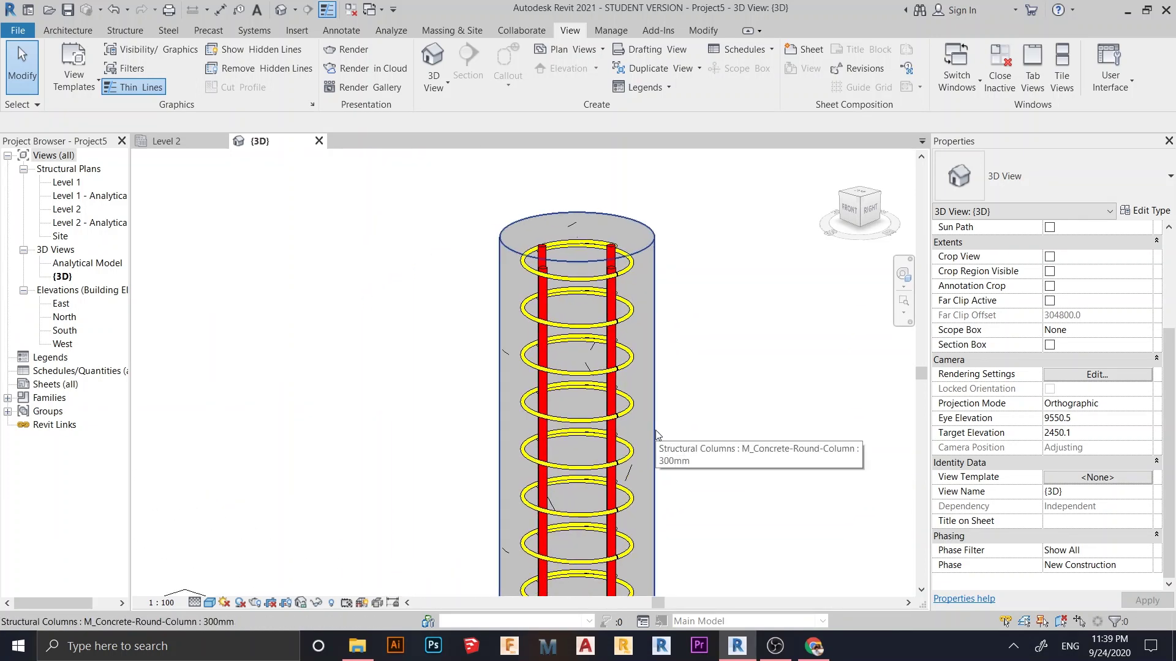